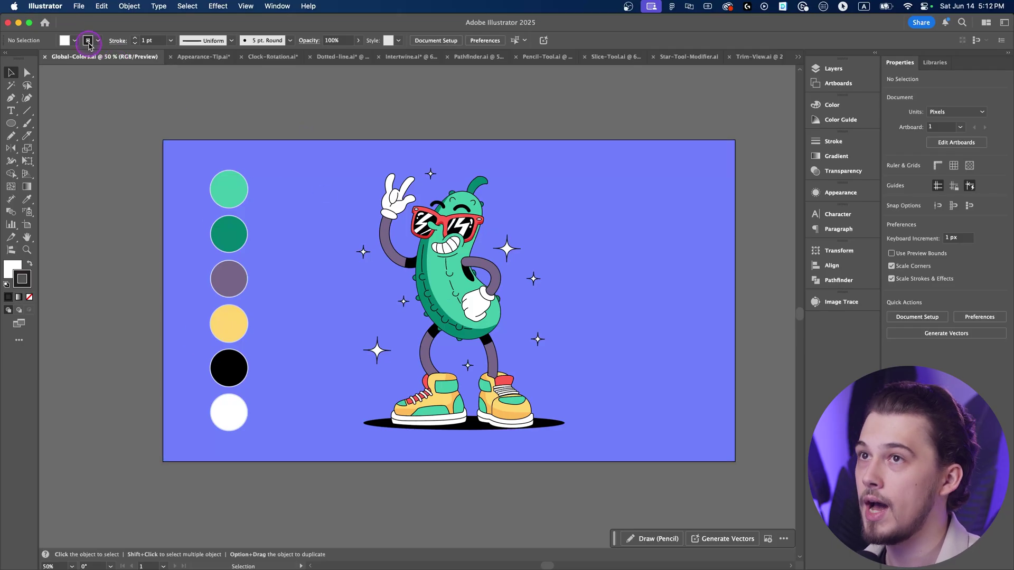
Preview a new green on the pickle's global swatch, then cancel so the original colours remain
{"action": "left_click", "coordinate": [65, 40]}
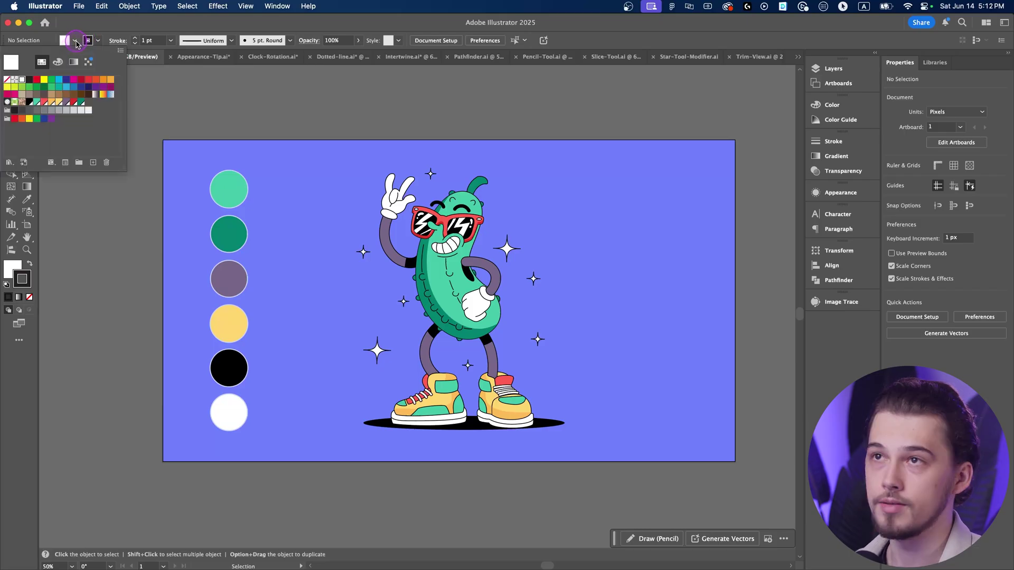
{"action": "double_click", "coordinate": [36, 101]}
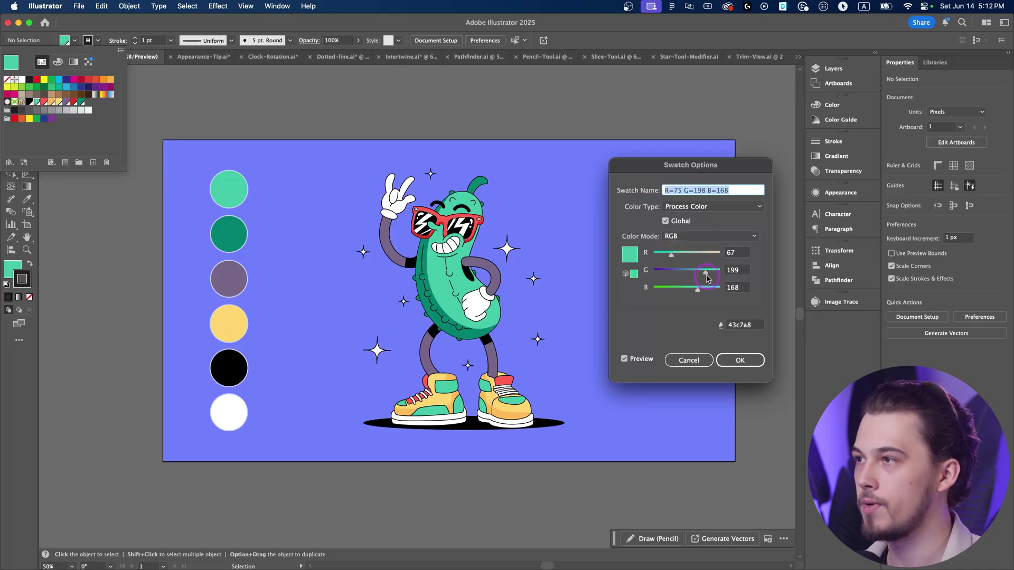
{"action": "mouse_move", "coordinate": [706, 272]}
{"action": "left_mouse_down"}
{"action": "mouse_move", "coordinate": [684, 275]}
{"action": "mouse_move", "coordinate": [712, 274]}
{"action": "left_mouse_up"}
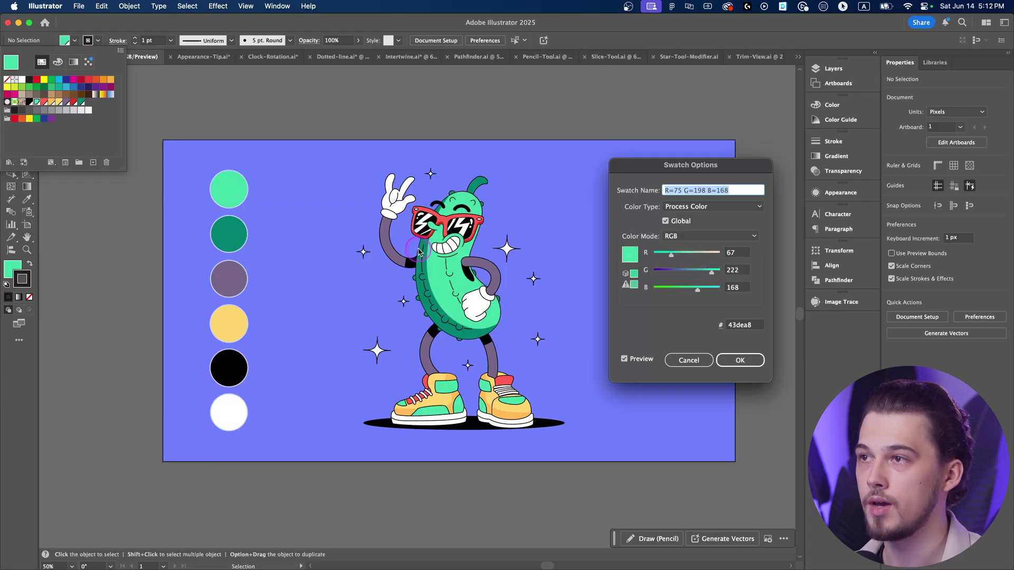
{"action": "left_click", "coordinate": [688, 360]}
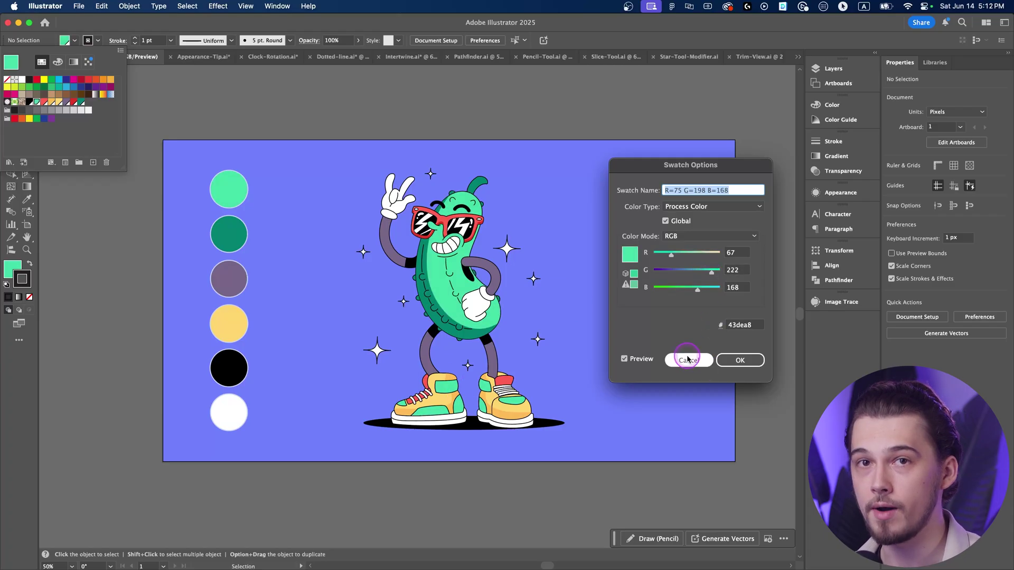
{"action": "left_click", "coordinate": [90, 217]}
Draw a square left of the artboard and fill it with purple-magenta c244c6
{"action": "left_click_drag", "start_coordinate": [110, 215], "coordinate": [324, 206]}
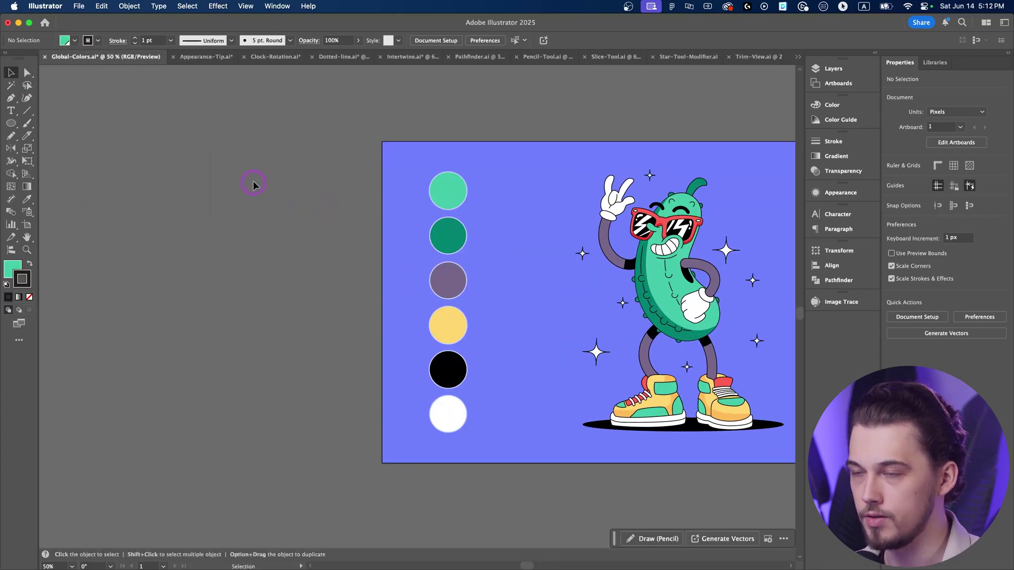
{"action": "key", "text": "m"}
{"action": "left_click_drag", "start_coordinate": [223, 160], "coordinate": [303, 240]}
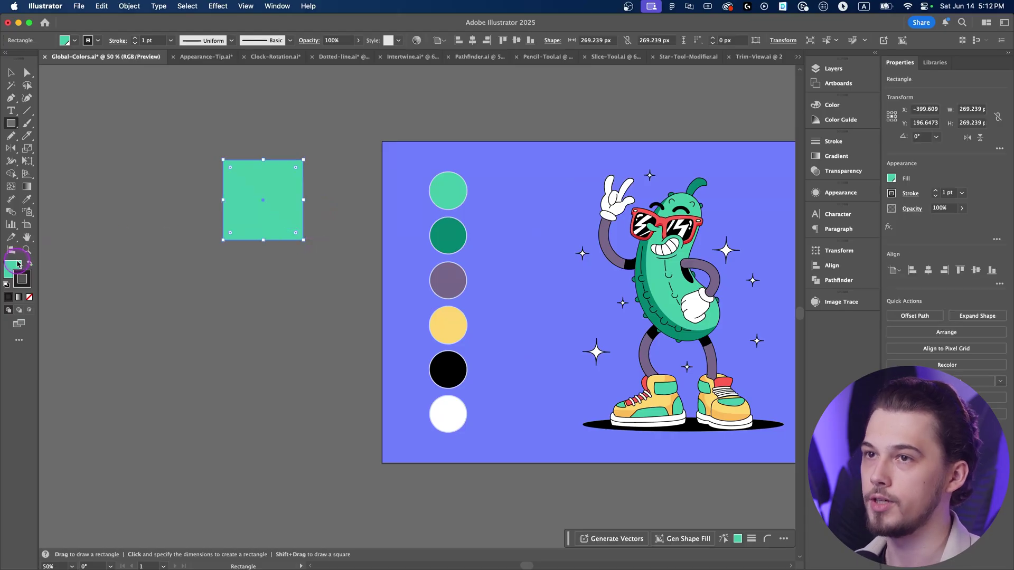
{"action": "double_click", "coordinate": [19, 264]}
{"action": "left_click_drag", "start_coordinate": [738, 220], "coordinate": [738, 196]}
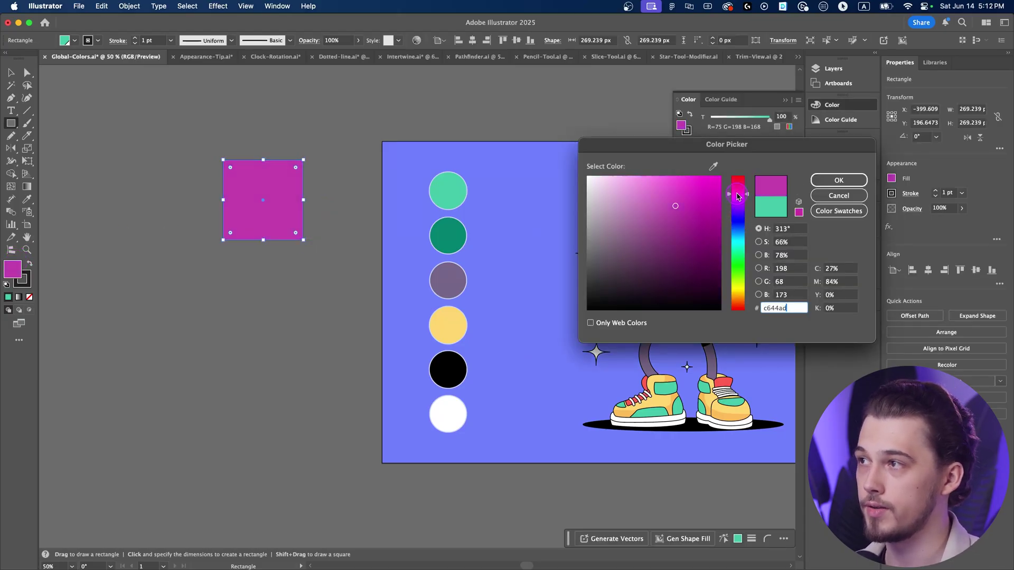
{"action": "left_click", "coordinate": [835, 183]}
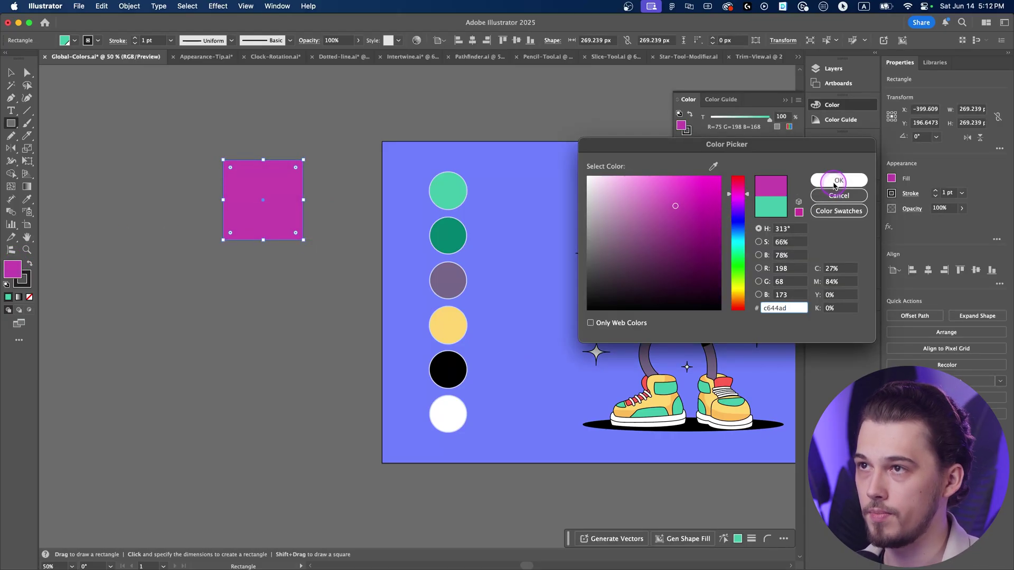
{"action": "left_click_drag", "start_coordinate": [738, 195], "coordinate": [738, 199]}
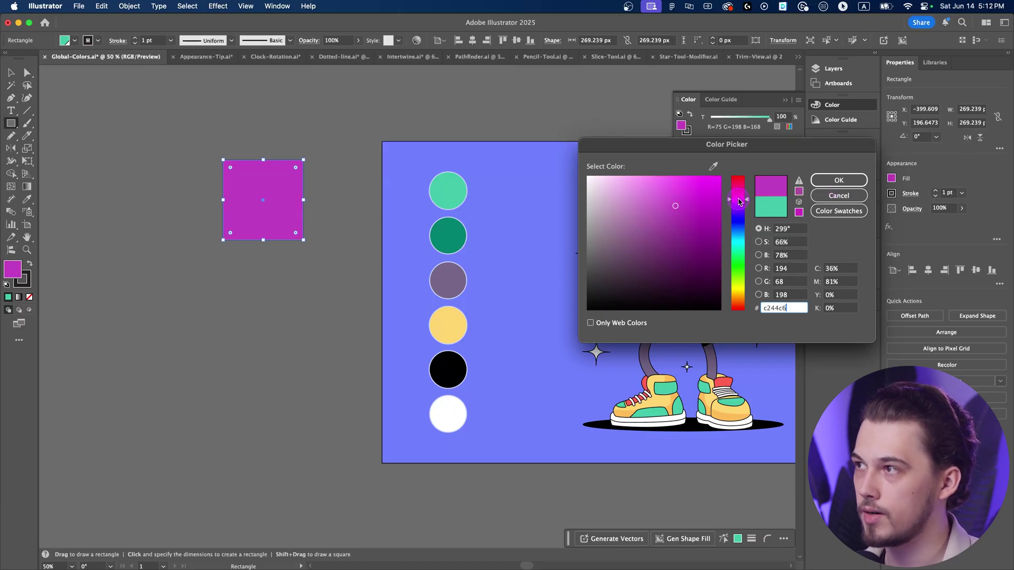
{"action": "left_click", "coordinate": [839, 180]}
Save the c244c6 fill as a new global swatch and duplicate the square below
{"action": "key", "text": "v"}
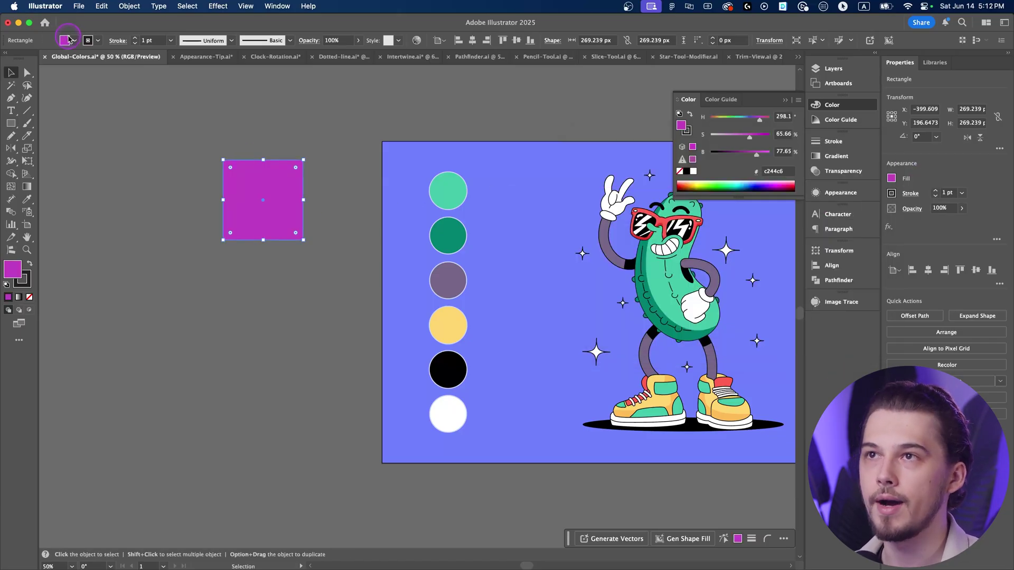
{"action": "left_click", "coordinate": [76, 42]}
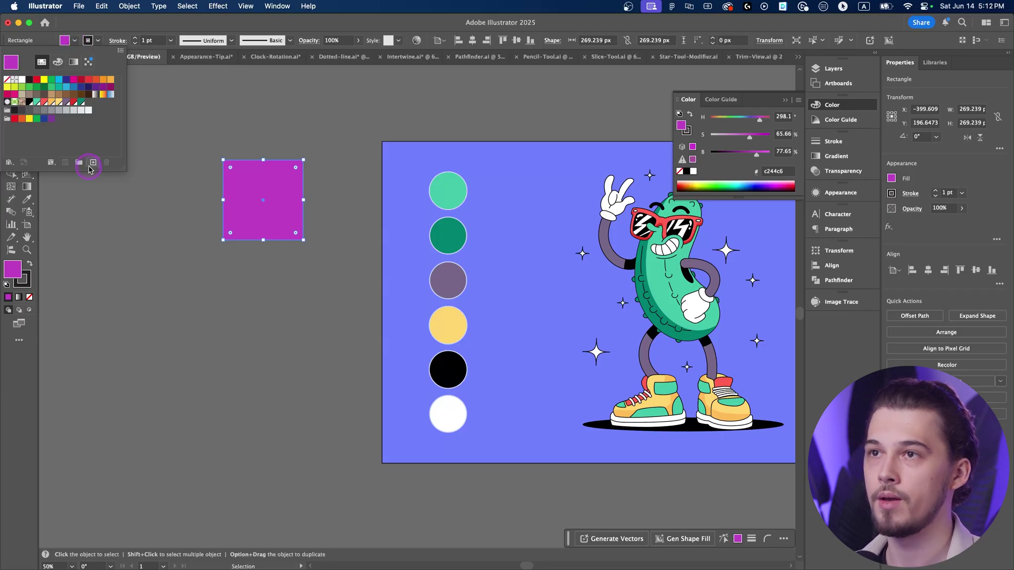
{"action": "left_click", "coordinate": [93, 162]}
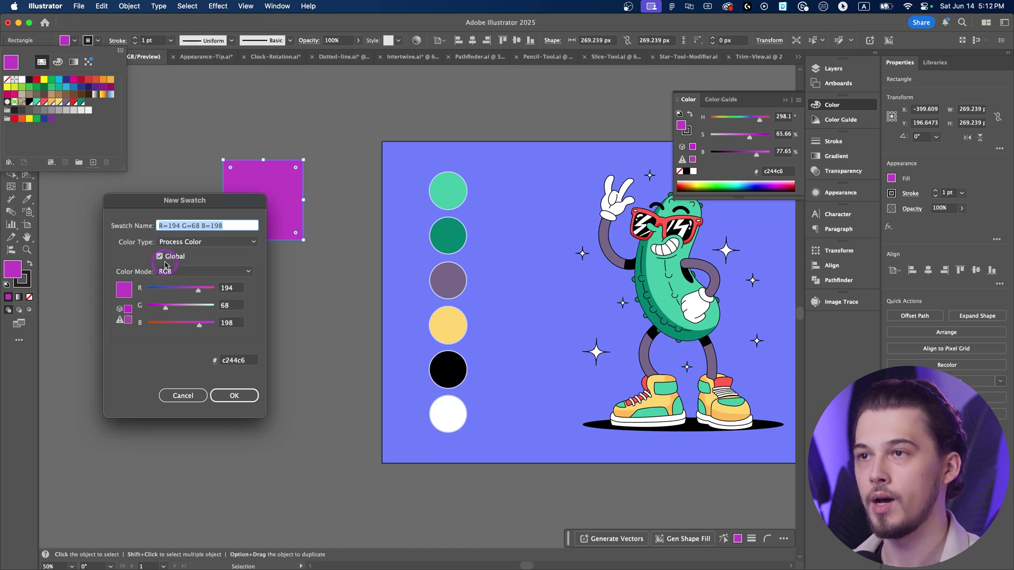
{"action": "left_click", "coordinate": [234, 396]}
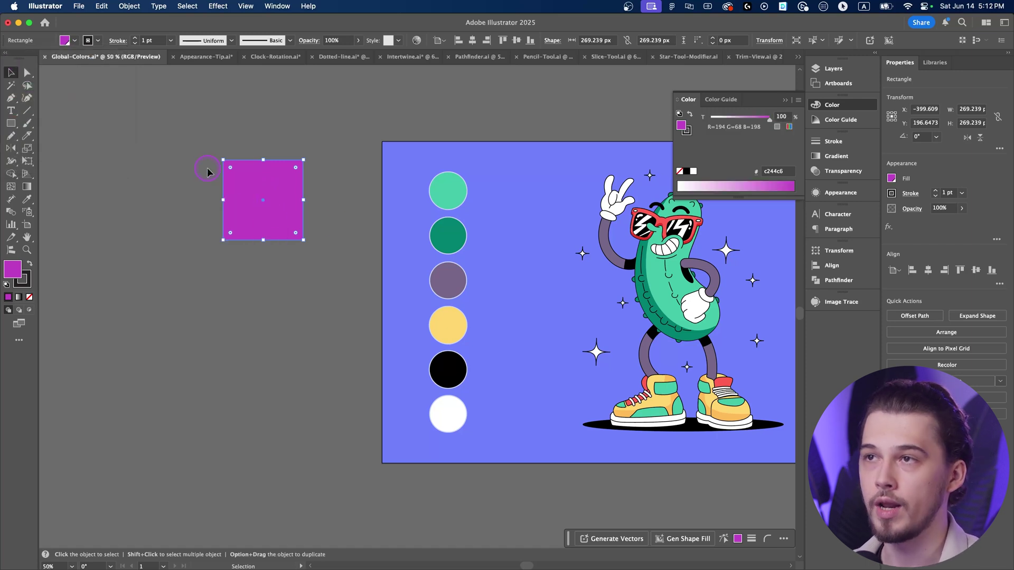
{"action": "left_click_drag", "start_coordinate": [264, 192], "coordinate": [258, 294]}
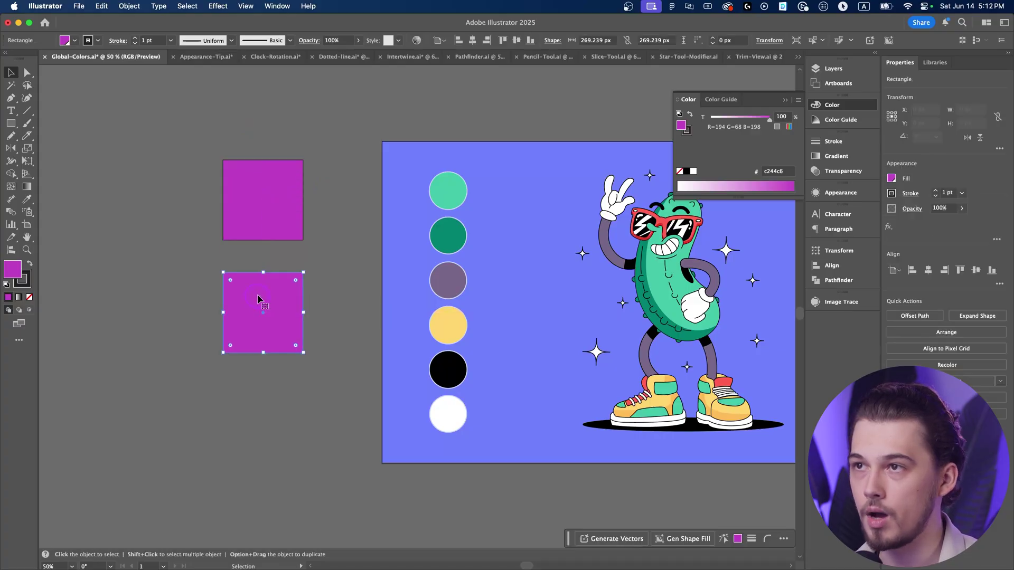
Make a third square copy, then preview lowering the magenta swatch's red and cancel
{"action": "scroll", "coordinate": [280, 250], "scroll_direction": "down", "scroll_amount": 3}
{"action": "left_click_drag", "start_coordinate": [280, 251], "coordinate": [267, 350]}
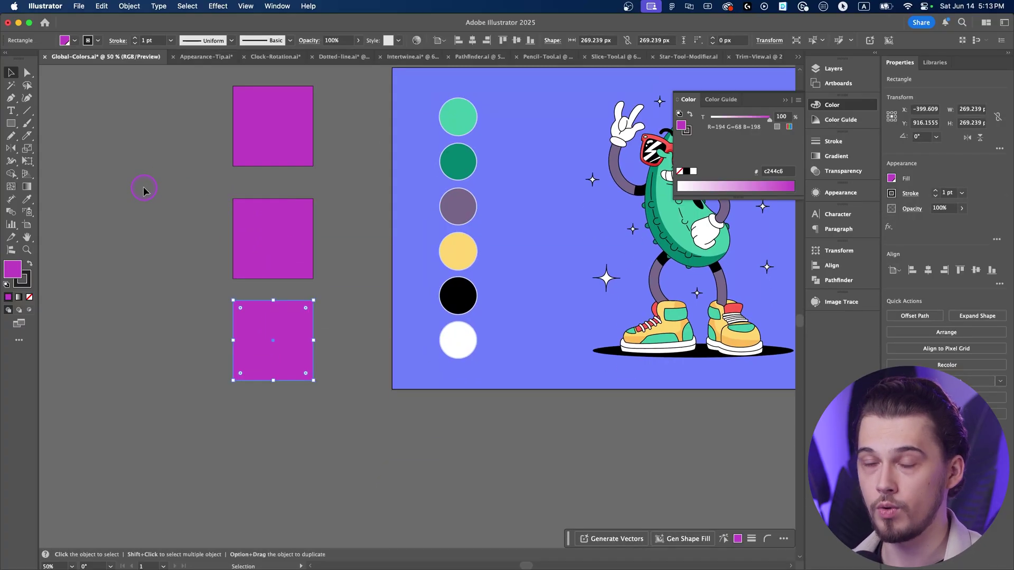
{"action": "left_click", "coordinate": [74, 44]}
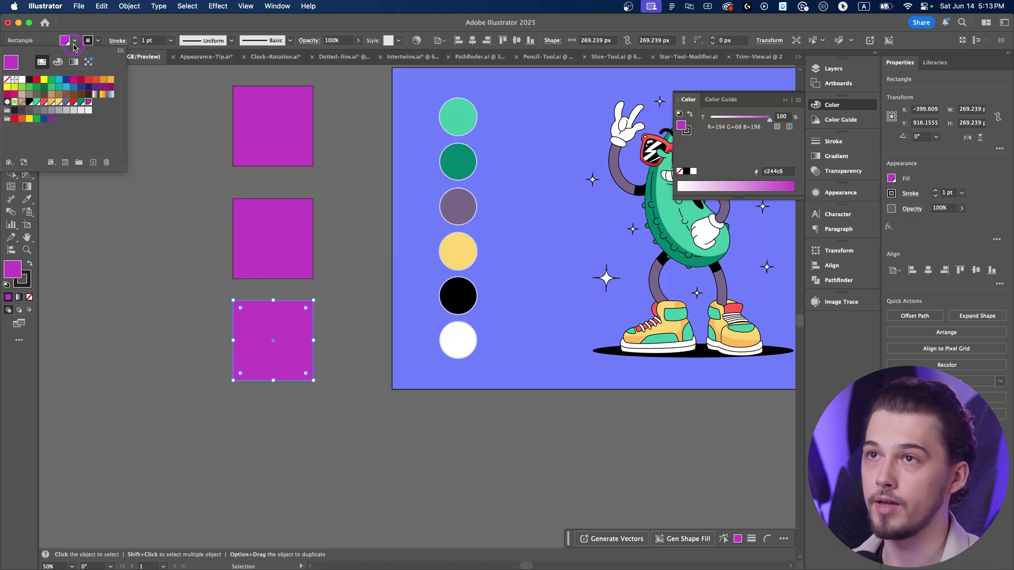
{"action": "double_click", "coordinate": [89, 102]}
{"action": "left_click_drag", "start_coordinate": [704, 255], "coordinate": [696, 257]}
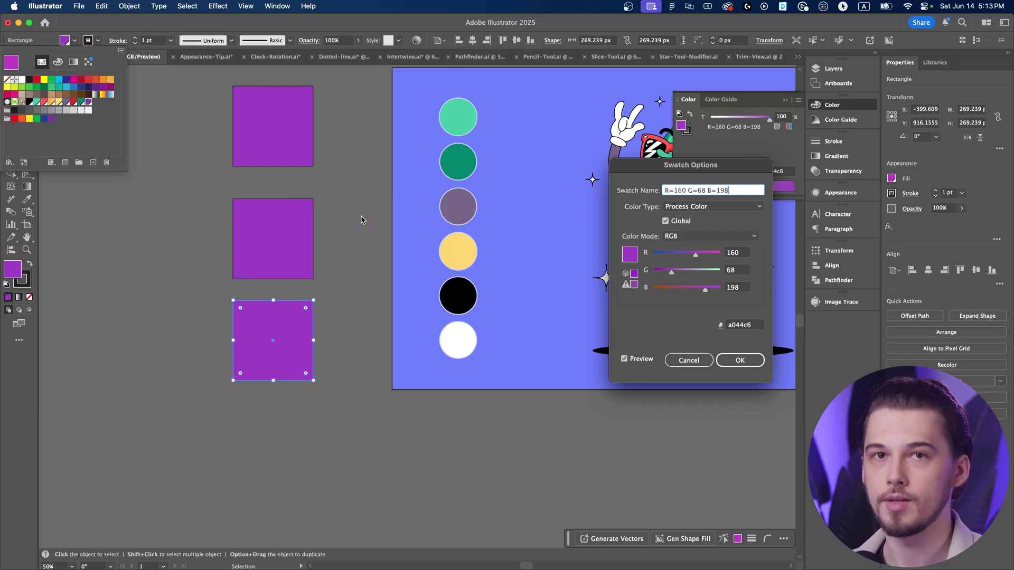
{"action": "left_click", "coordinate": [689, 360]}
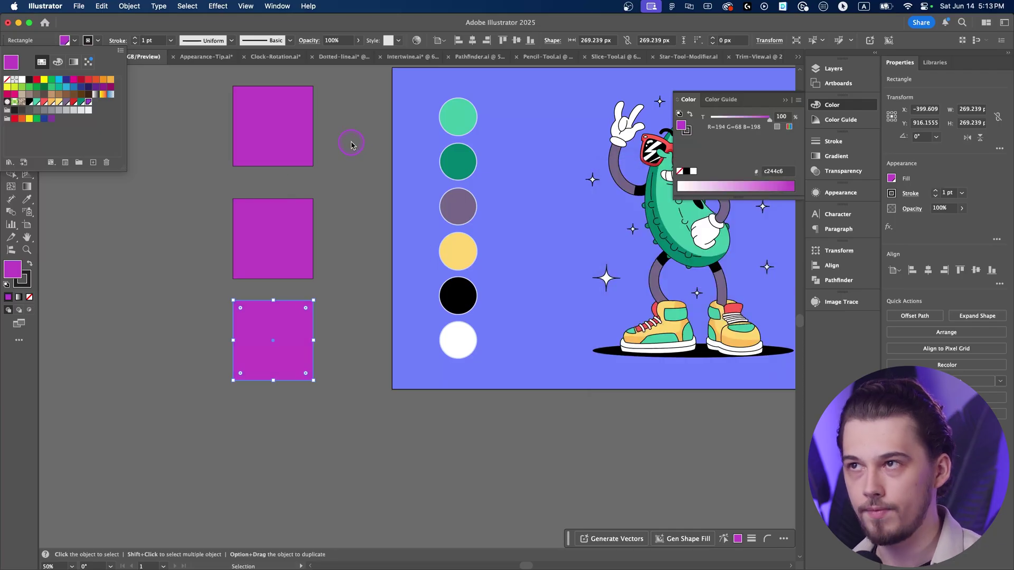
Remove the demo squares and bring the whole pickle artboard back into view
{"action": "key", "text": "Escape"}
{"action": "key", "text": "super+shift+a"}
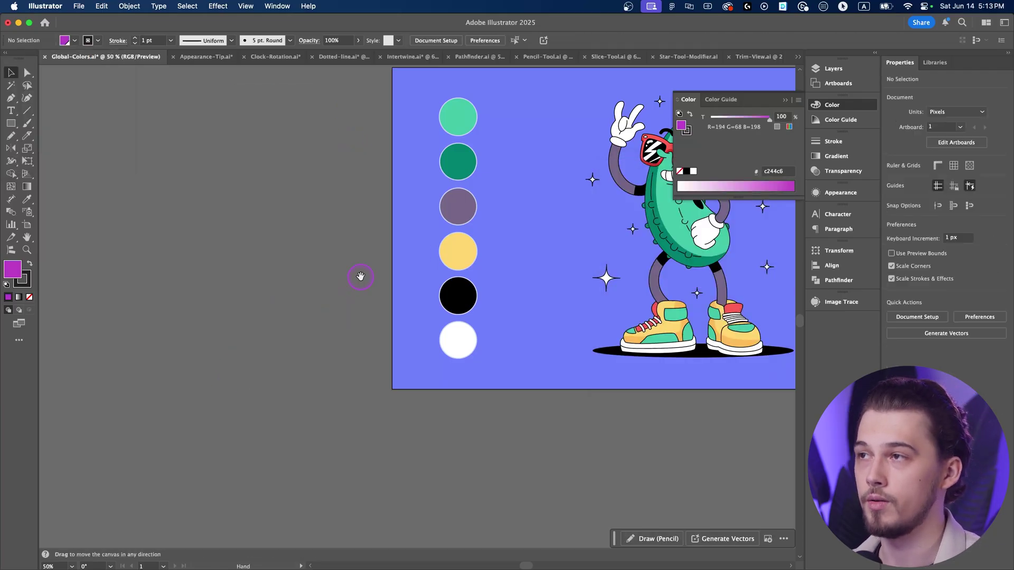
{"action": "left_click_drag", "start_coordinate": [361, 276], "coordinate": [134, 337]}
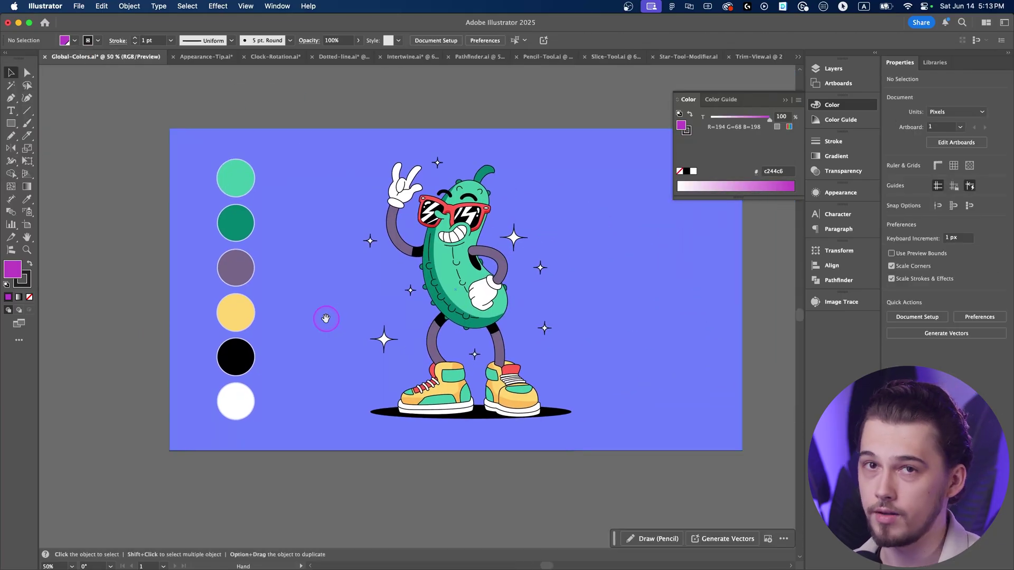
Close the Colour panel and open Magic Wand settings matching fill colour at tolerance 1
{"action": "left_click", "coordinate": [785, 102]}
{"action": "scroll", "coordinate": [641, 168], "scroll_direction": "right", "scroll_amount": 1}
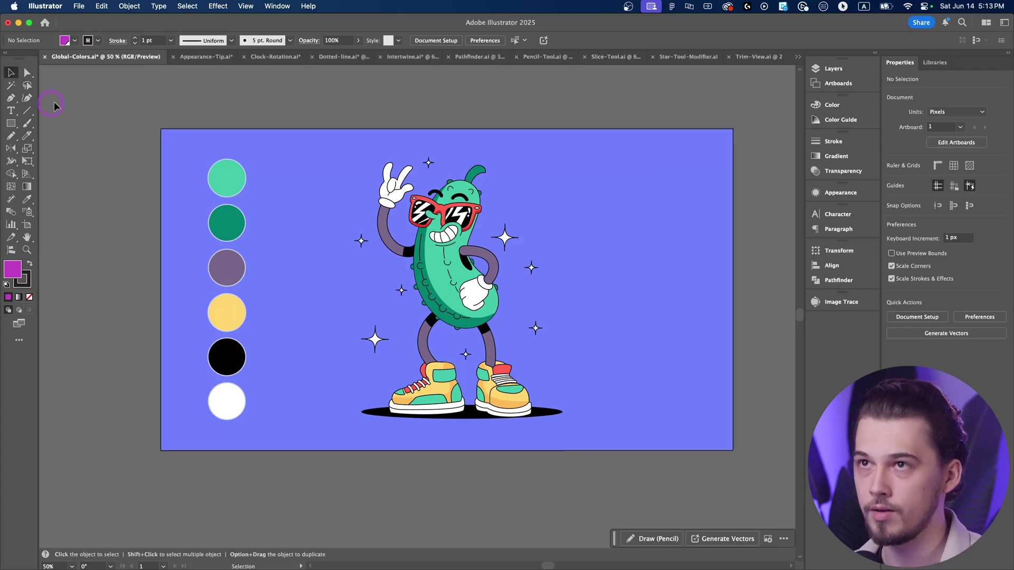
{"action": "left_click", "coordinate": [10, 87]}
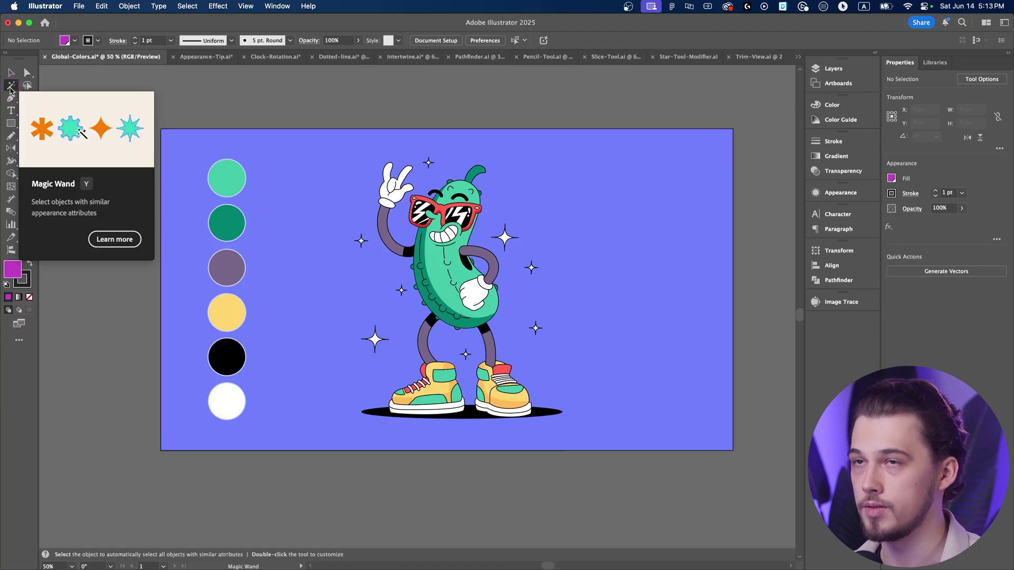
{"action": "double_click", "coordinate": [10, 88]}
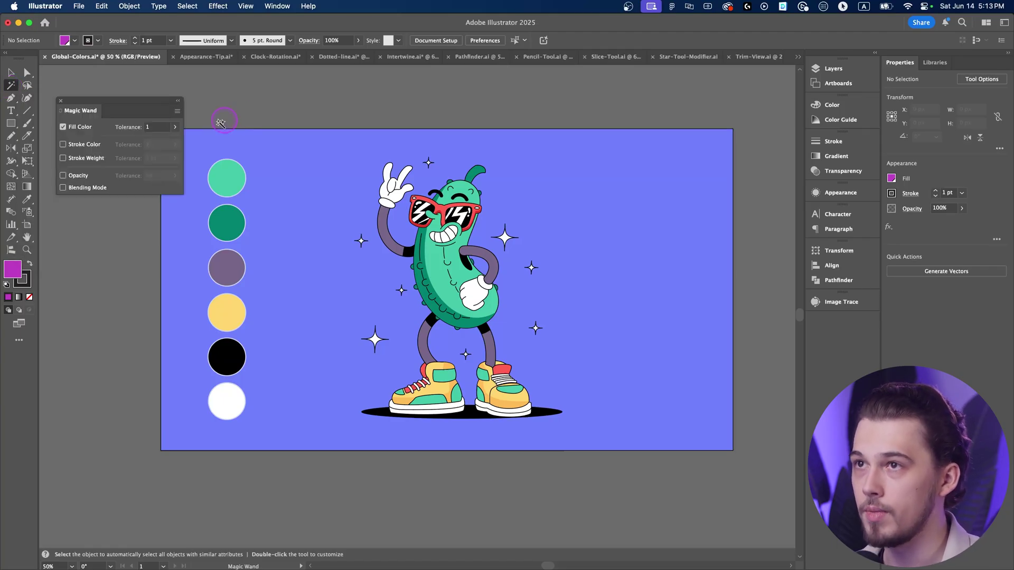
{"action": "left_click_drag", "start_coordinate": [113, 101], "coordinate": [123, 101]}
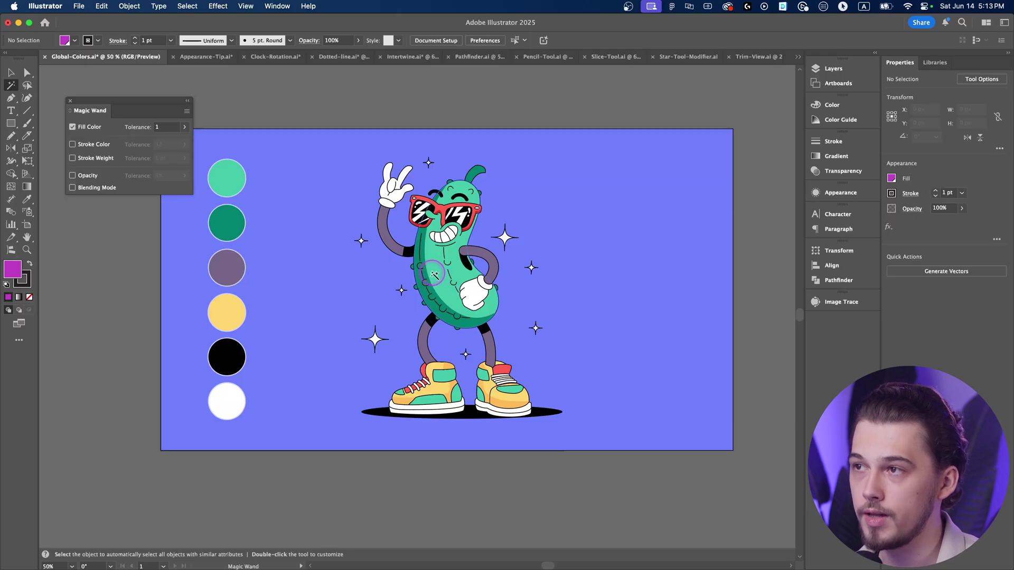
Select every pickle part sharing the light green fill and review the fill swatches list
{"action": "scroll", "coordinate": [438, 253], "scroll_direction": "up", "scroll_amount": 1}
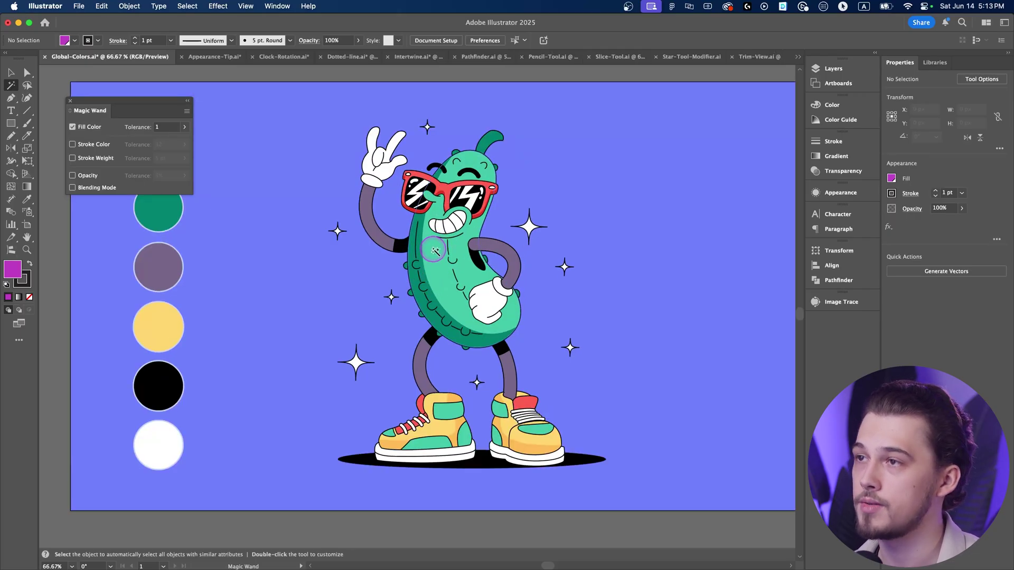
{"action": "left_click", "coordinate": [434, 255]}
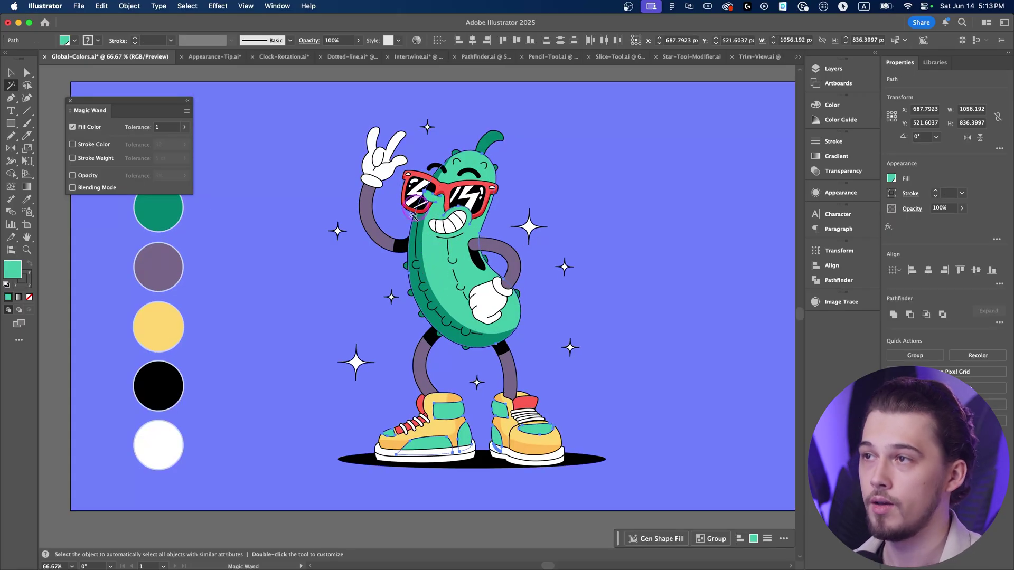
{"action": "scroll", "coordinate": [482, 431], "scroll_direction": "up", "scroll_amount": 3}
{"action": "scroll", "coordinate": [475, 272], "scroll_direction": "up", "scroll_amount": 5}
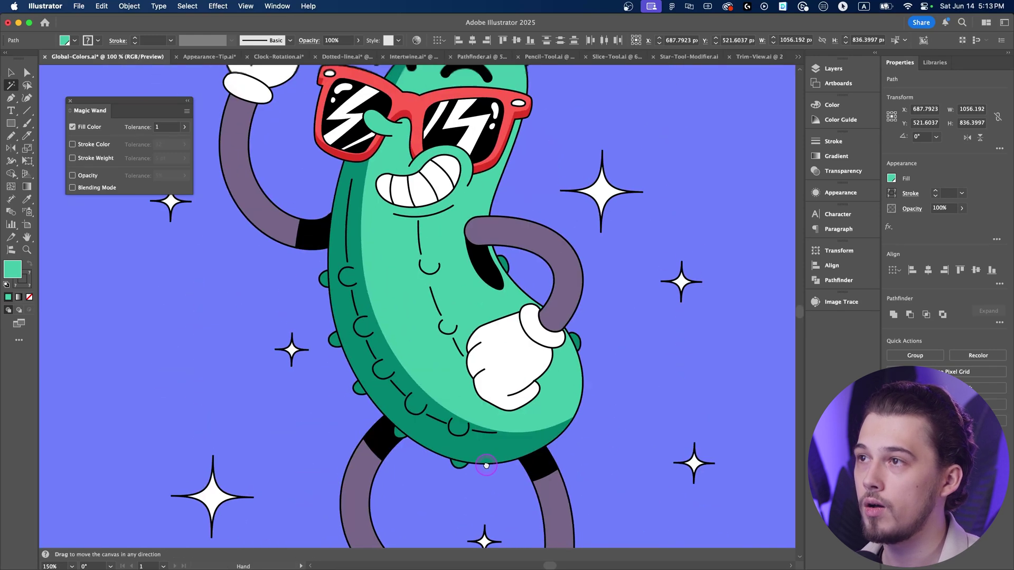
{"action": "scroll", "coordinate": [464, 339], "scroll_direction": "down", "scroll_amount": 3}
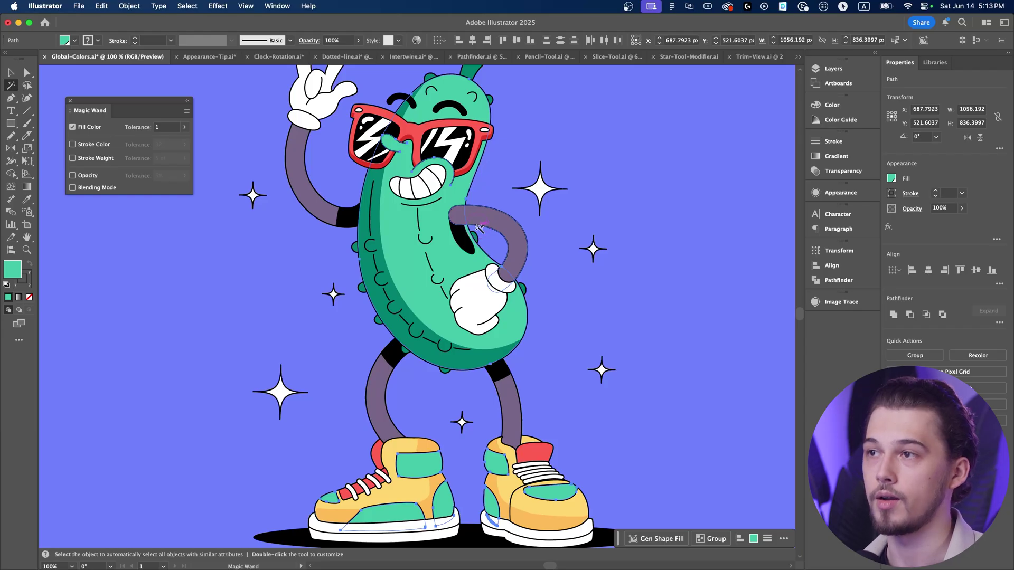
{"action": "scroll", "coordinate": [430, 227], "scroll_direction": "down", "scroll_amount": 1}
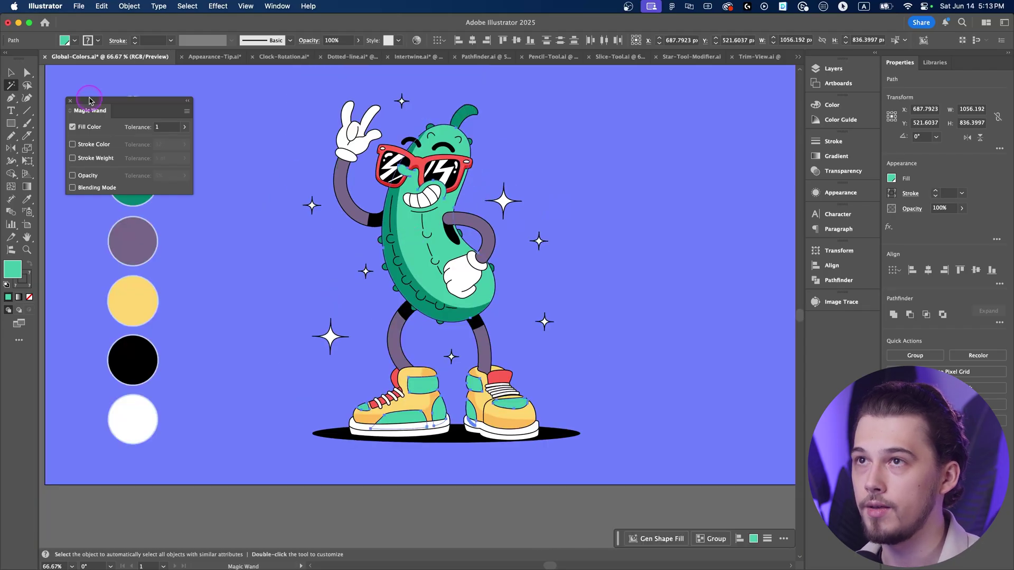
{"action": "left_click", "coordinate": [74, 40]}
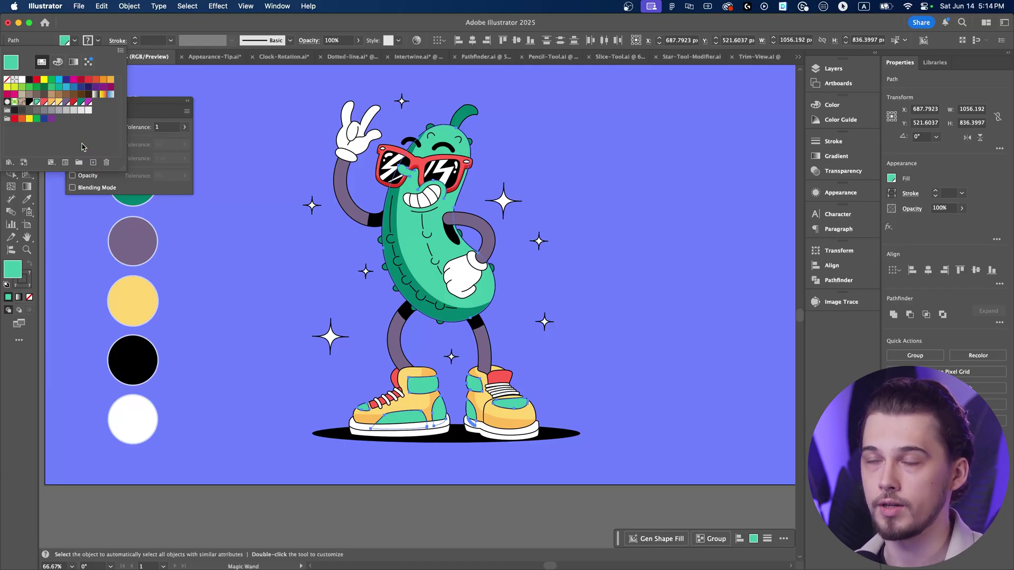
{"action": "left_click", "coordinate": [145, 103]}
Make the Magic Wand match Stroke Color at tolerance 32 instead of Fill Color, then view Appearance-Tip.ai
{"action": "left_click", "coordinate": [160, 123]}
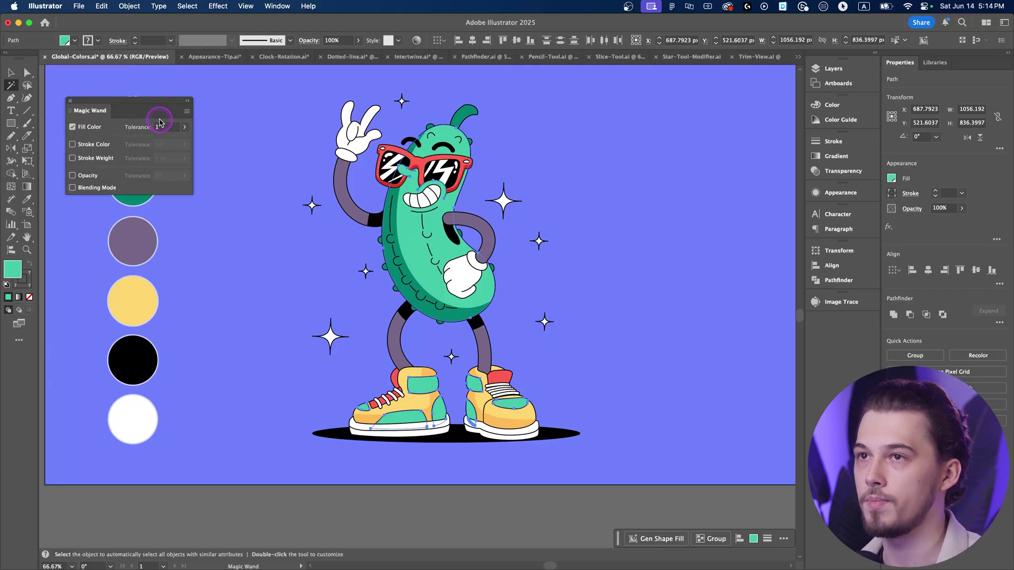
{"action": "left_click", "coordinate": [75, 128]}
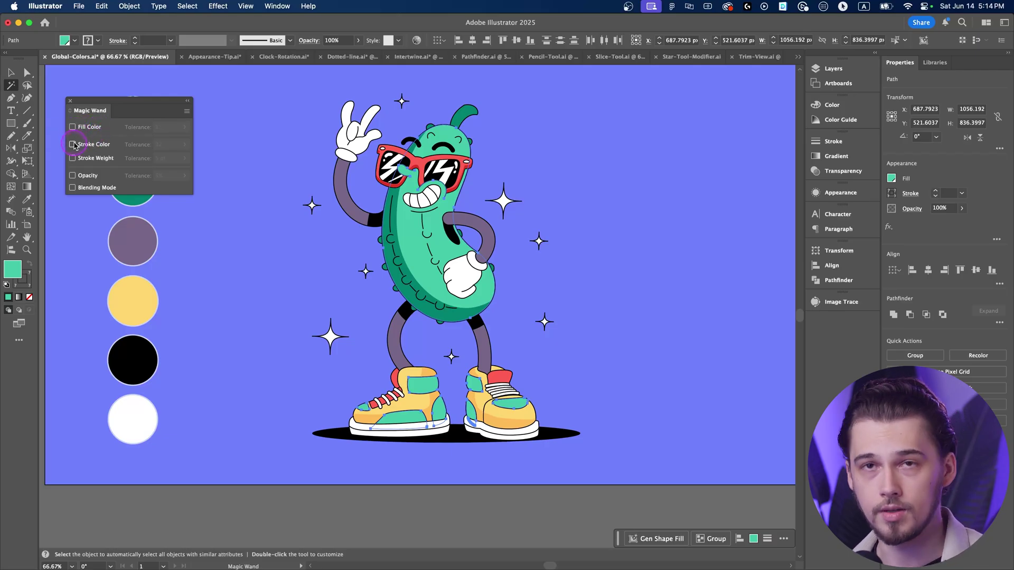
{"action": "left_click", "coordinate": [73, 144]}
{"action": "left_click", "coordinate": [137, 144]}
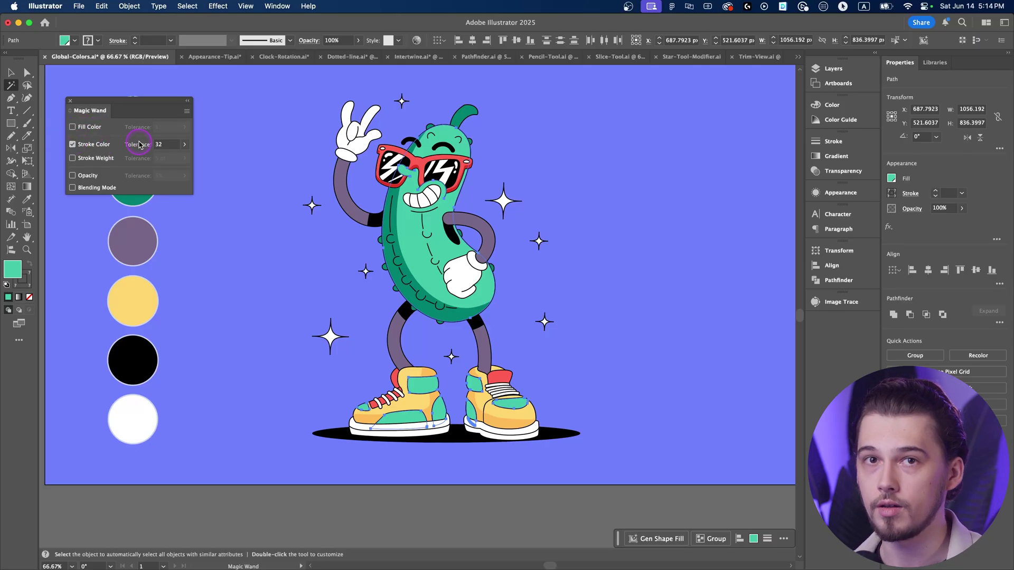
{"action": "left_click", "coordinate": [157, 140]}
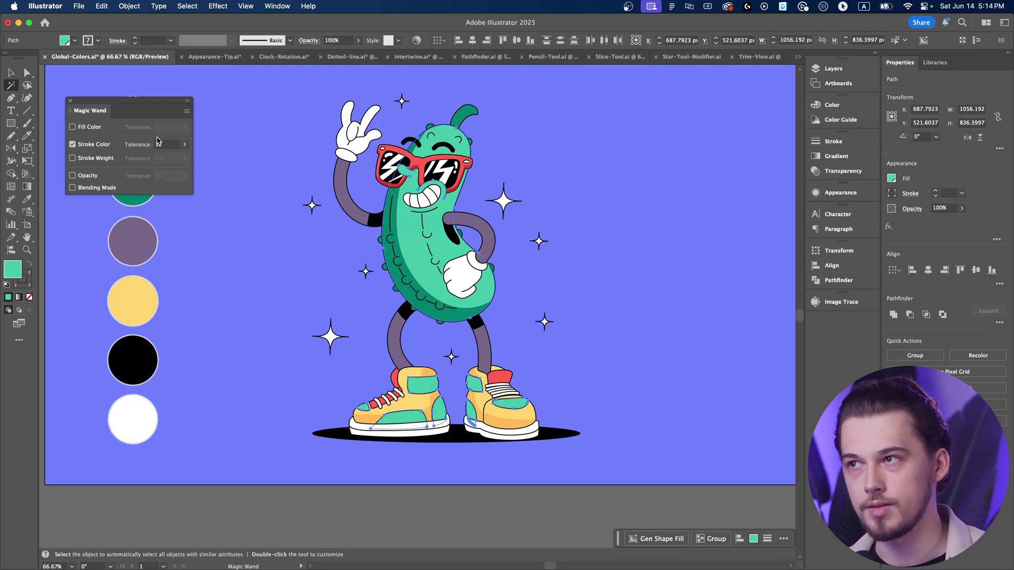
{"action": "left_click", "coordinate": [176, 161]}
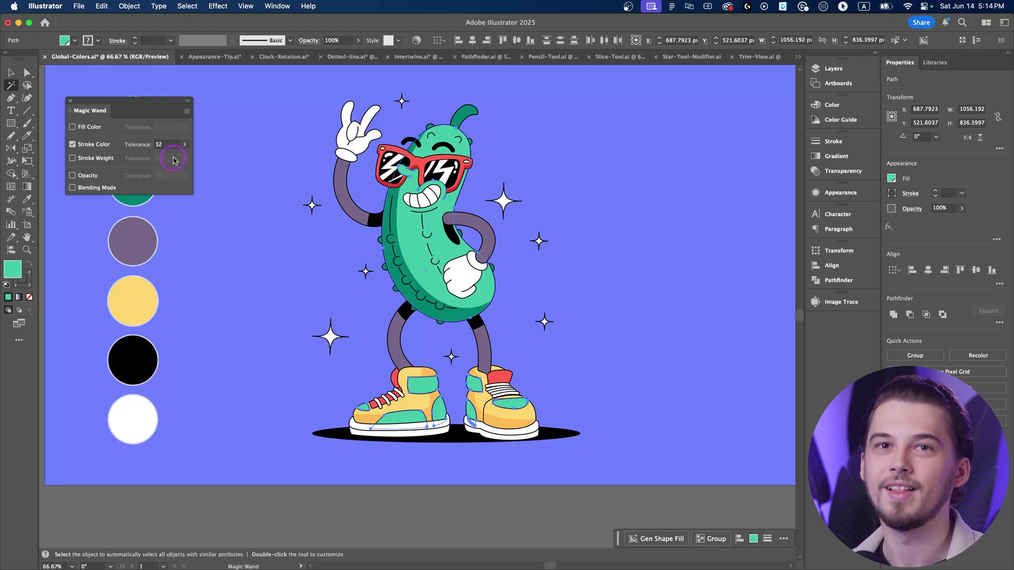
{"action": "left_click", "coordinate": [428, 208]}
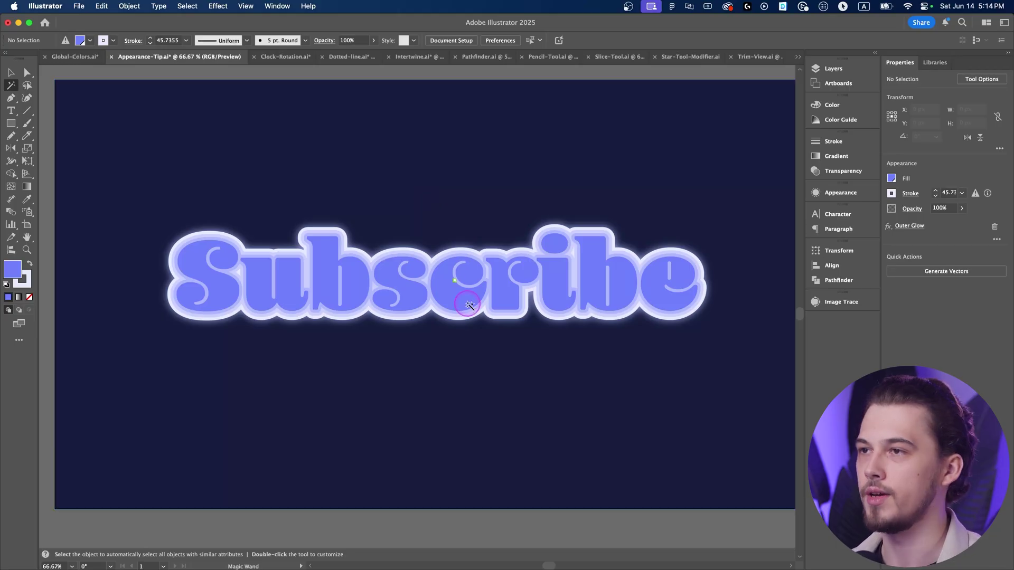
Draw a white square with no stroke below the Subscribe text using default colours
{"action": "scroll", "coordinate": [473, 300], "scroll_direction": "down", "scroll_amount": 1}
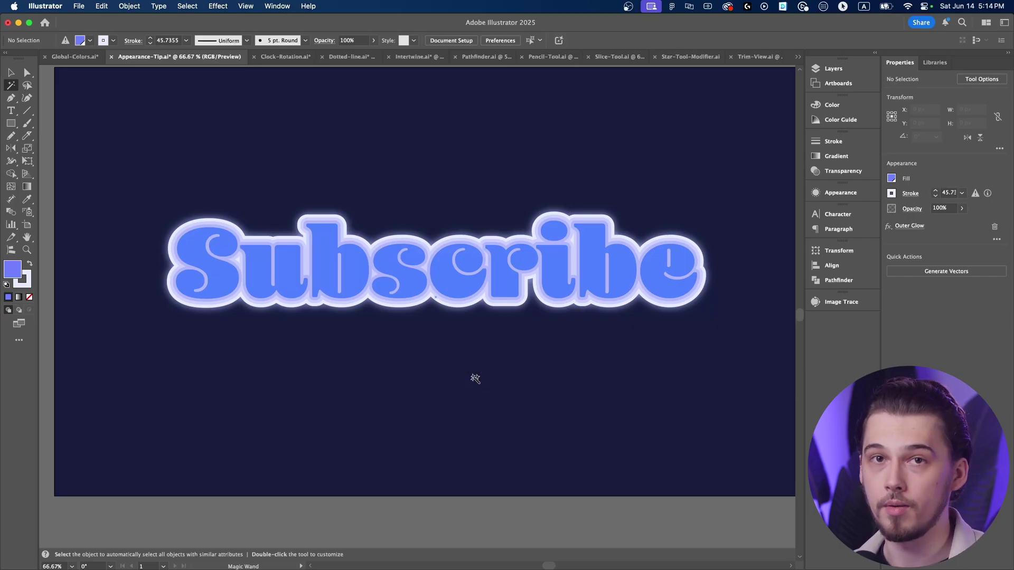
{"action": "key", "text": "m"}
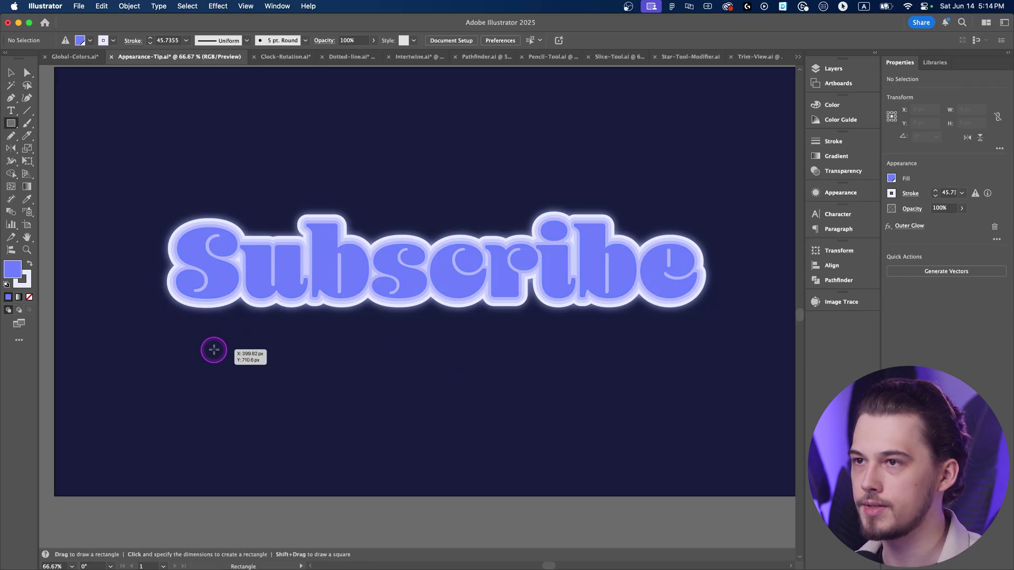
{"action": "key", "text": "d"}
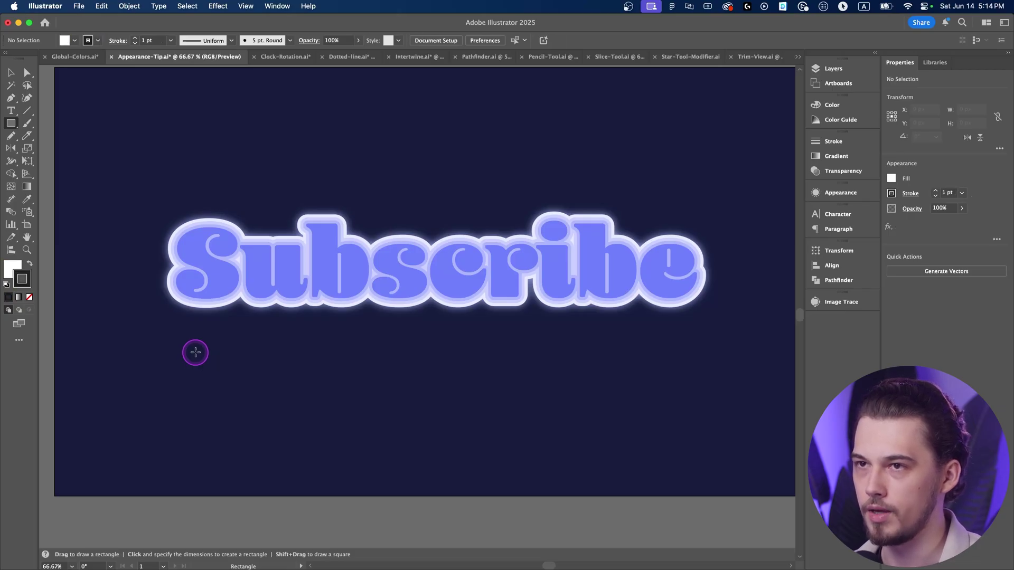
{"action": "left_click", "coordinate": [30, 297]}
{"action": "left_click_drag", "start_coordinate": [172, 365], "coordinate": [265, 458]}
{"action": "key", "text": "v"}
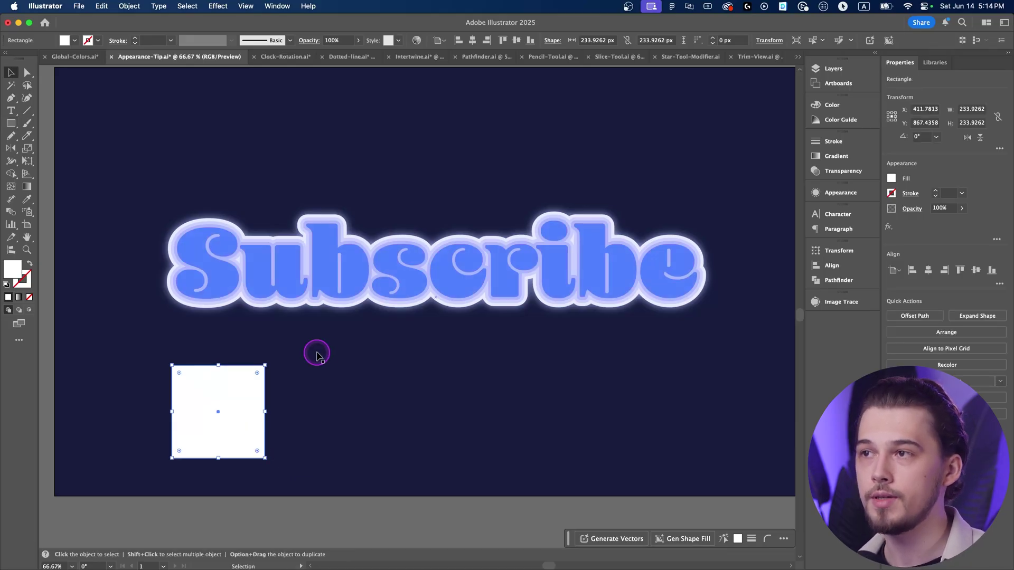
{"action": "left_click", "coordinate": [325, 258]}
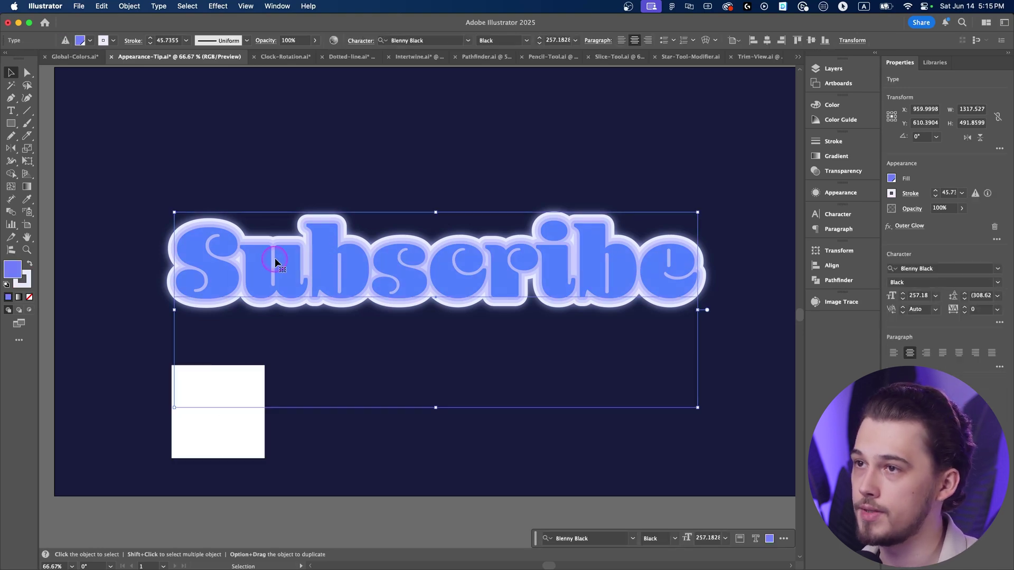
Nudge the Subscribe text up slightly and show its Appearance settings
{"action": "scroll", "coordinate": [273, 280], "scroll_direction": "up", "scroll_amount": 3}
{"action": "scroll", "coordinate": [272, 283], "scroll_direction": "up", "scroll_amount": 1}
{"action": "scroll", "coordinate": [328, 265], "scroll_direction": "up", "scroll_amount": 2}
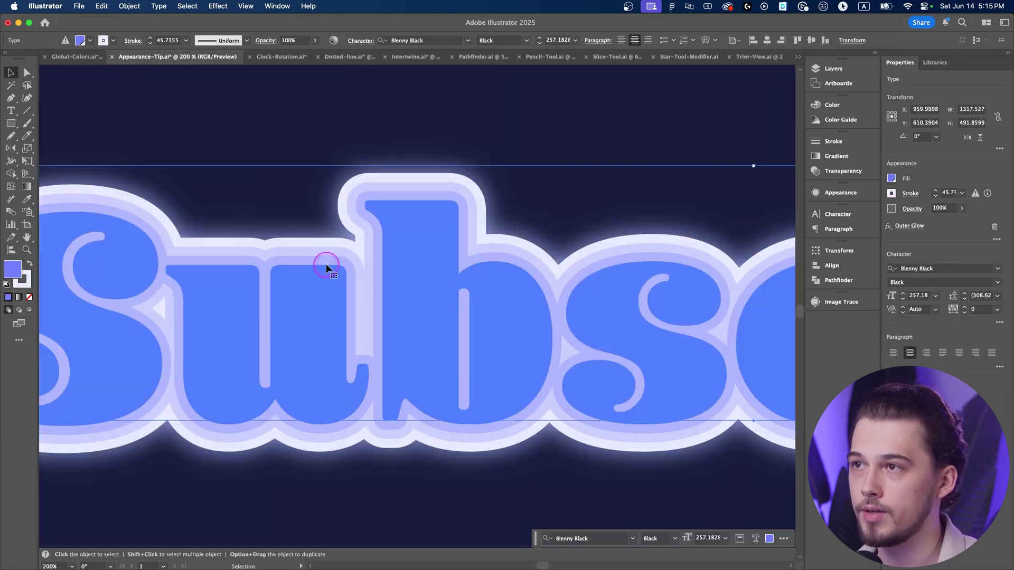
{"action": "scroll", "coordinate": [384, 284], "scroll_direction": "down", "scroll_amount": 2}
{"action": "scroll", "coordinate": [384, 284], "scroll_direction": "down", "scroll_amount": 3}
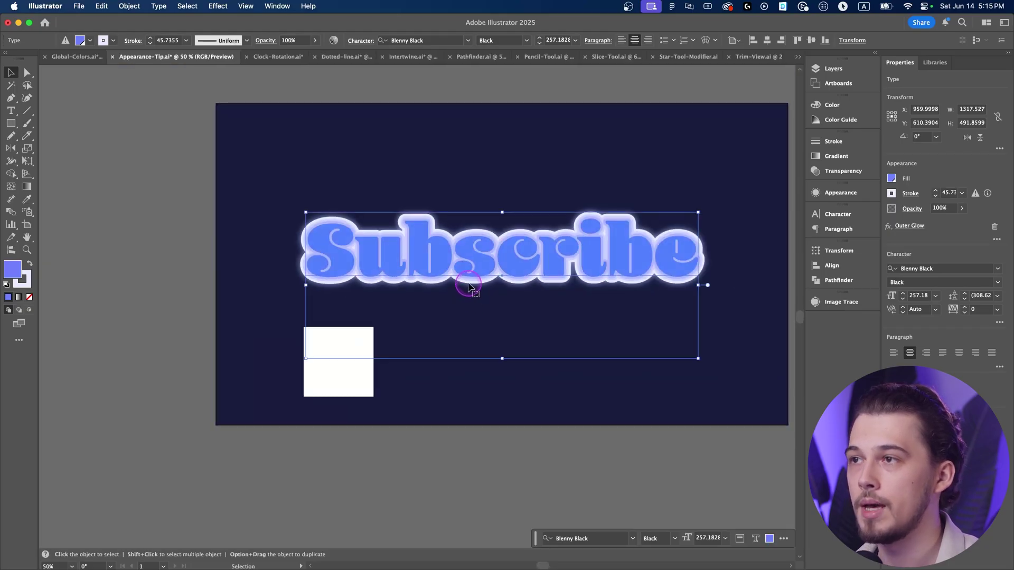
{"action": "left_click_drag", "start_coordinate": [468, 284], "coordinate": [473, 261]}
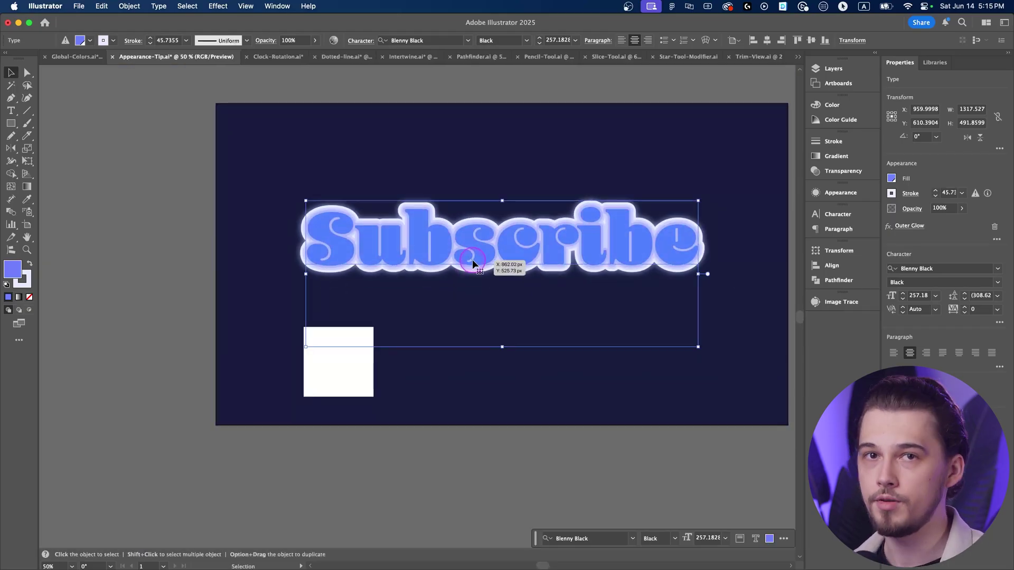
{"action": "left_click", "coordinate": [818, 104]}
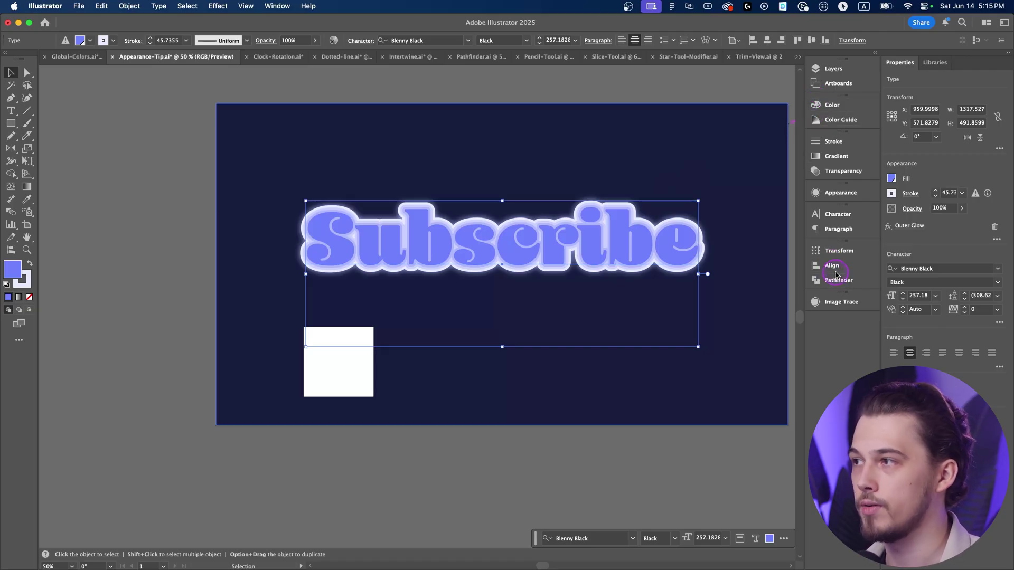
{"action": "left_click", "coordinate": [823, 218]}
{"action": "left_click", "coordinate": [836, 195]}
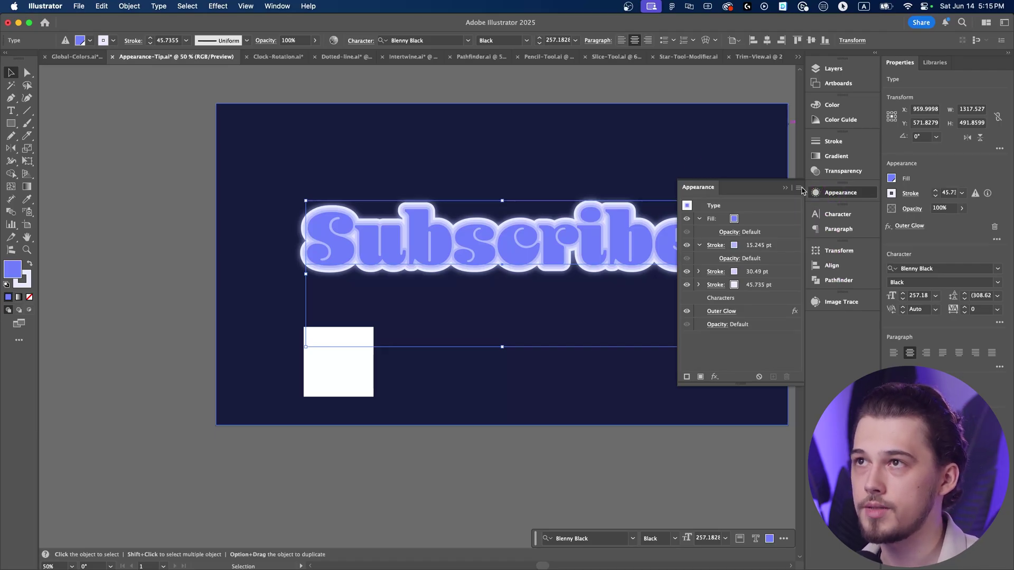
Copy the Subscribe text's blue fill, light strokes and glow onto the white square
{"action": "left_click", "coordinate": [277, 7]}
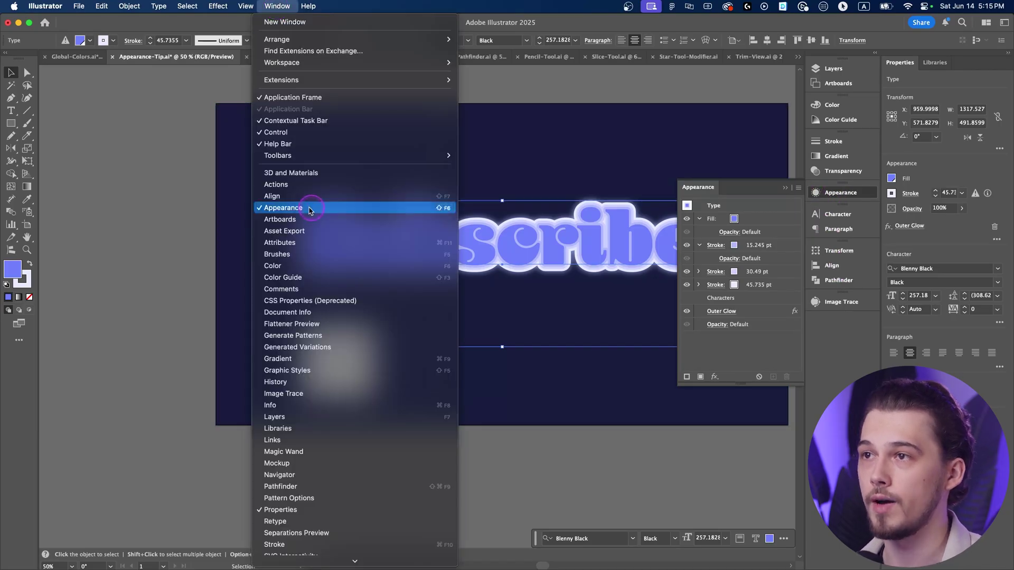
{"action": "left_click", "coordinate": [751, 354]}
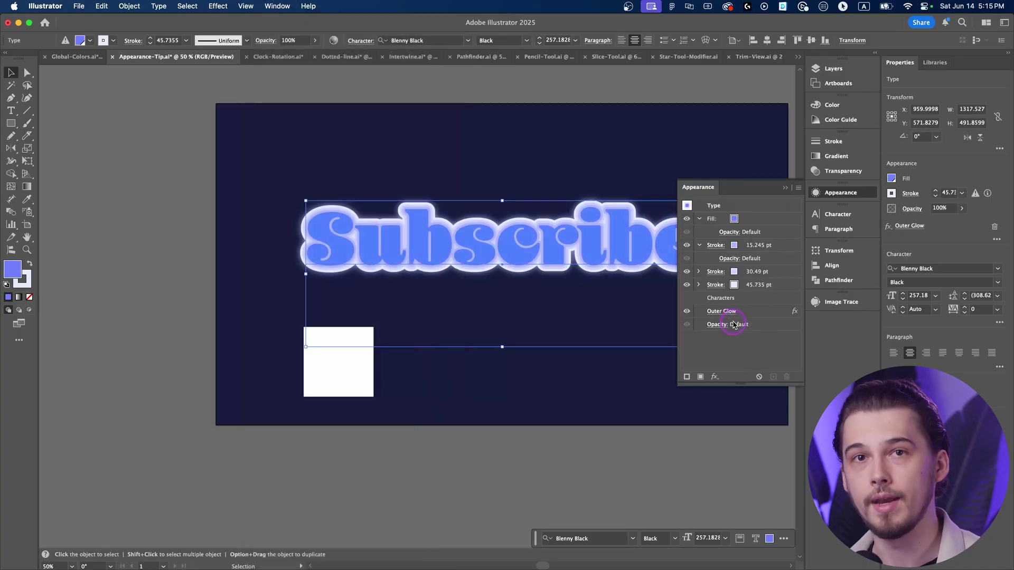
{"action": "left_click", "coordinate": [547, 236]}
{"action": "left_click", "coordinate": [360, 200]}
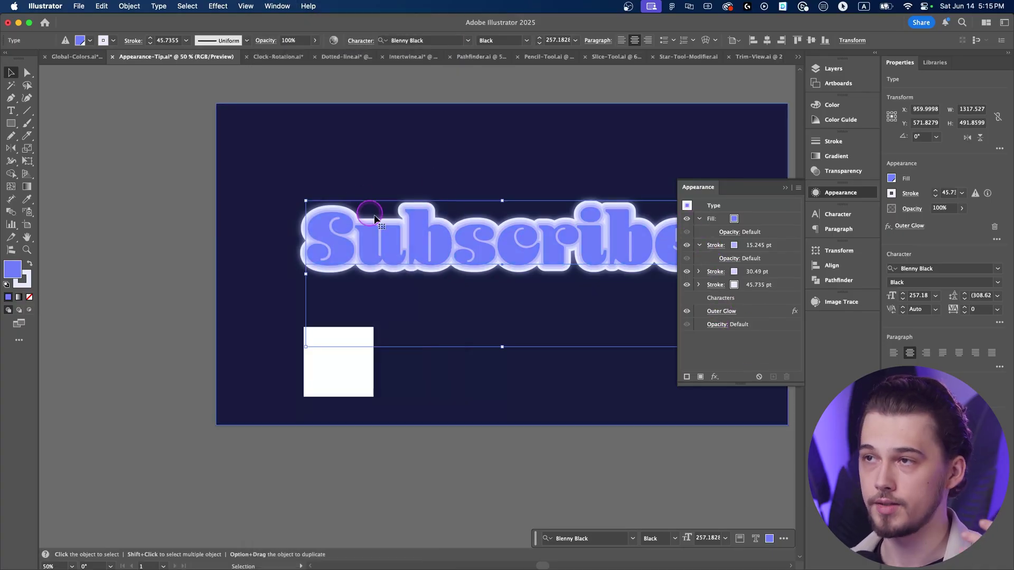
{"action": "left_click", "coordinate": [447, 148]}
{"action": "left_click", "coordinate": [416, 221]}
{"action": "left_click", "coordinate": [353, 247]}
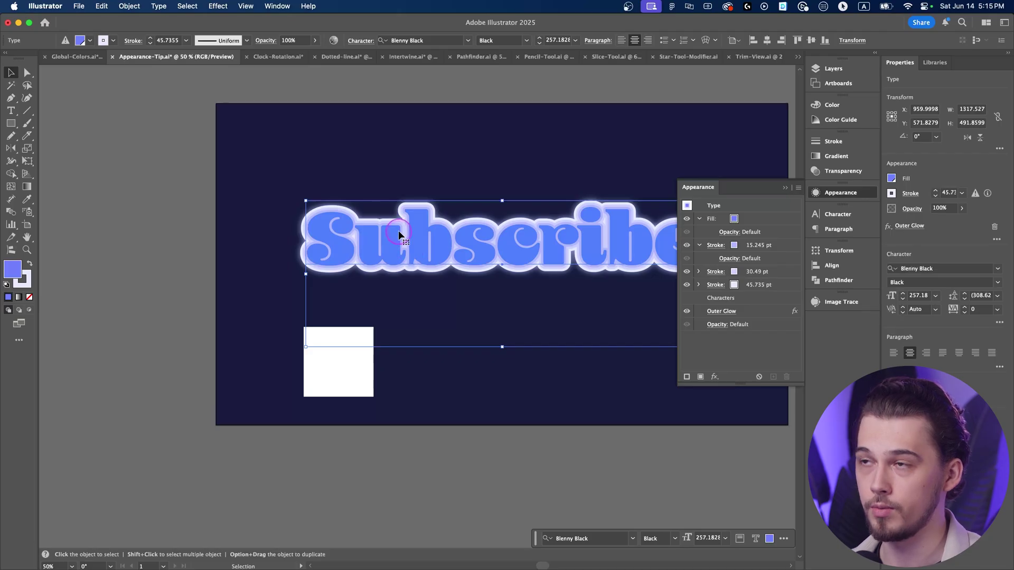
{"action": "left_click", "coordinate": [497, 233]}
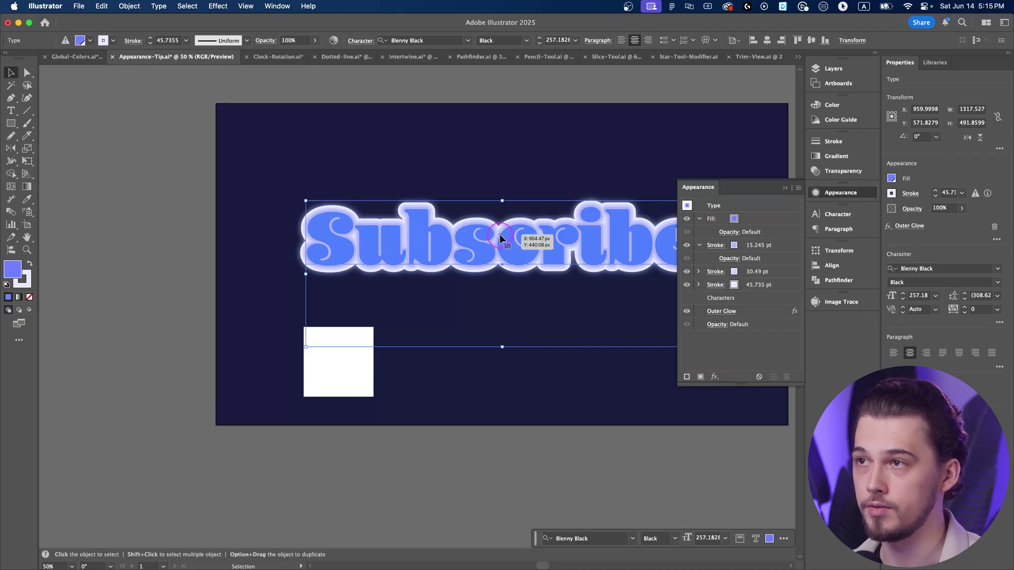
{"action": "left_click", "coordinate": [687, 206]}
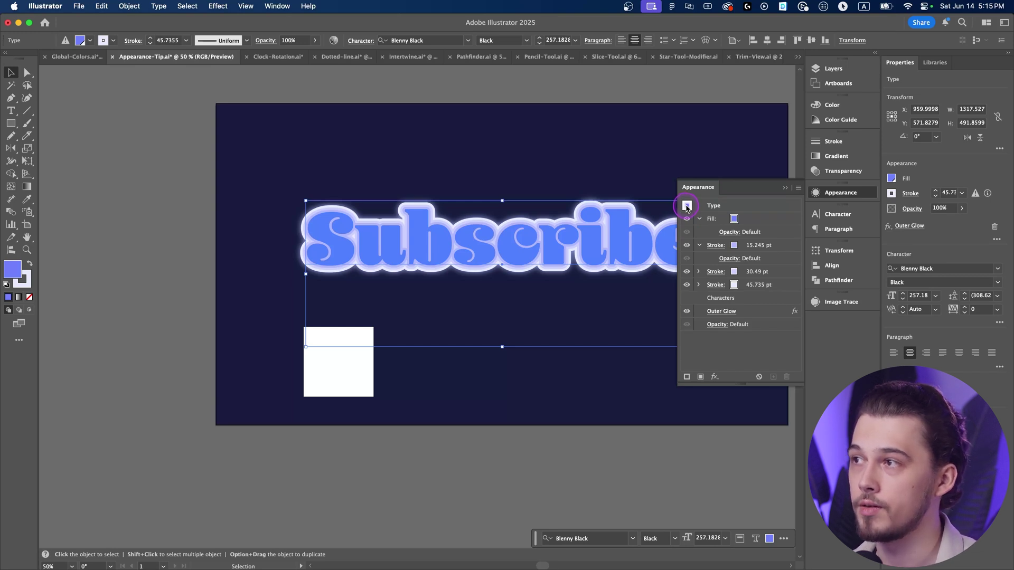
{"action": "left_click_drag", "start_coordinate": [687, 206], "coordinate": [325, 364]}
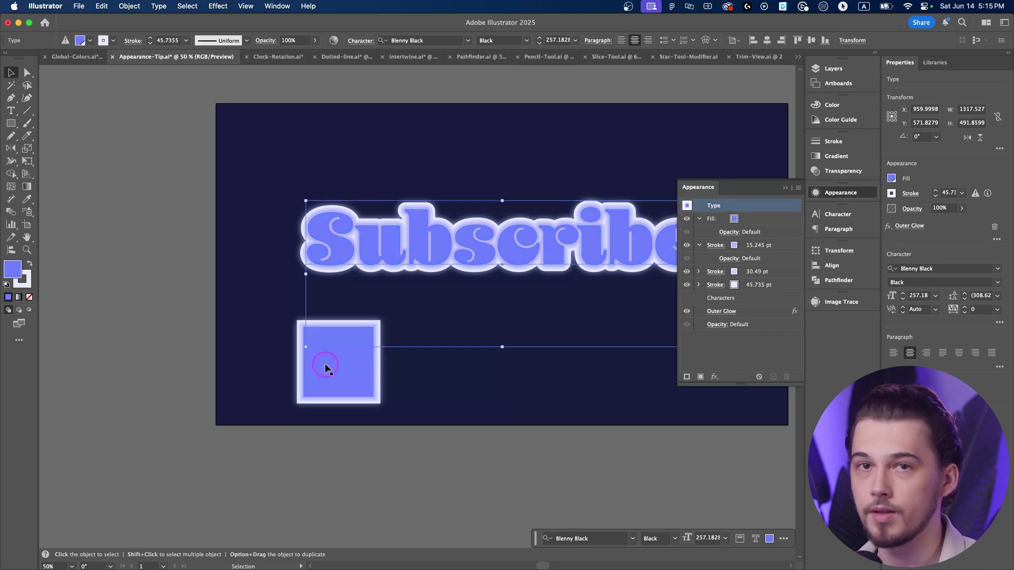
{"action": "left_click", "coordinate": [335, 375]}
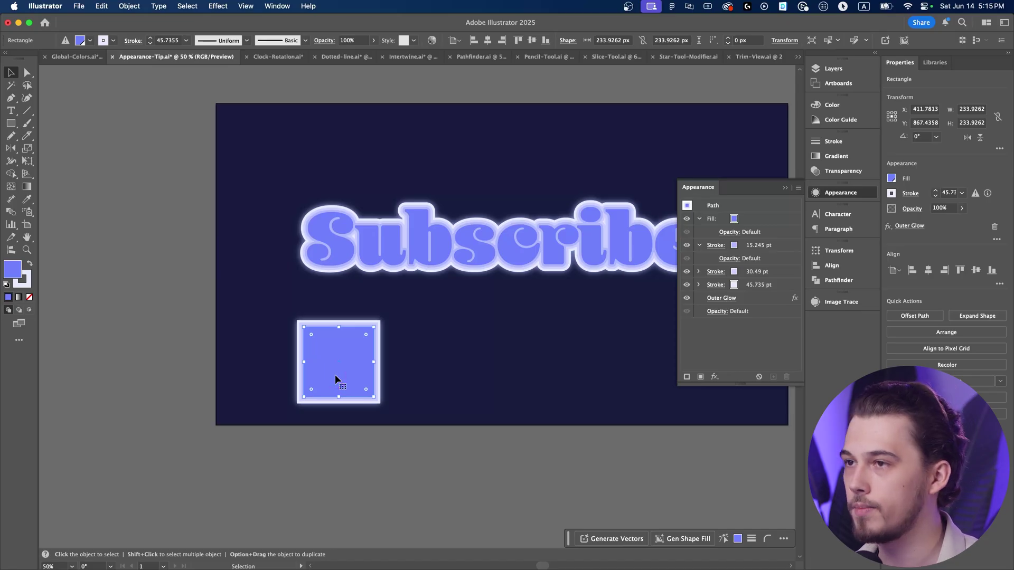
{"action": "left_click", "coordinate": [834, 142]}
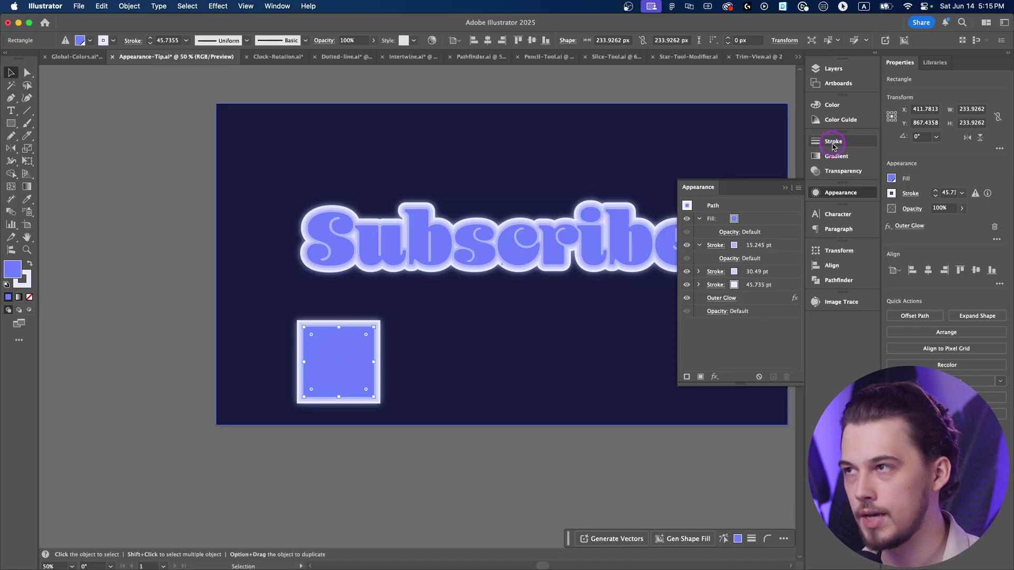
Undo the square's style, then in Layers move the Subscribe appearance onto the top rectangle
{"action": "key", "text": "super+z"}
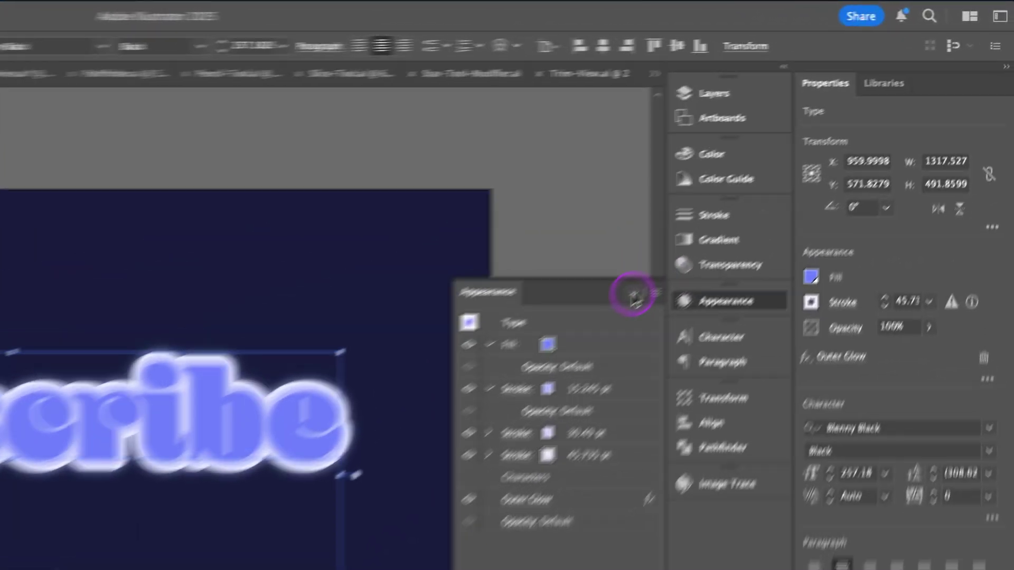
{"action": "left_click", "coordinate": [786, 188]}
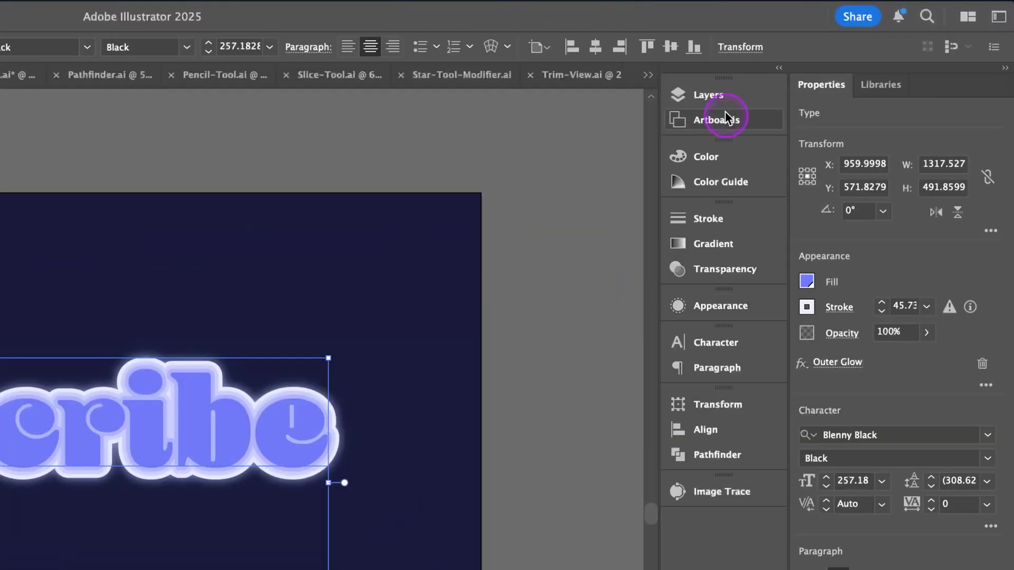
{"action": "left_click", "coordinate": [722, 100]}
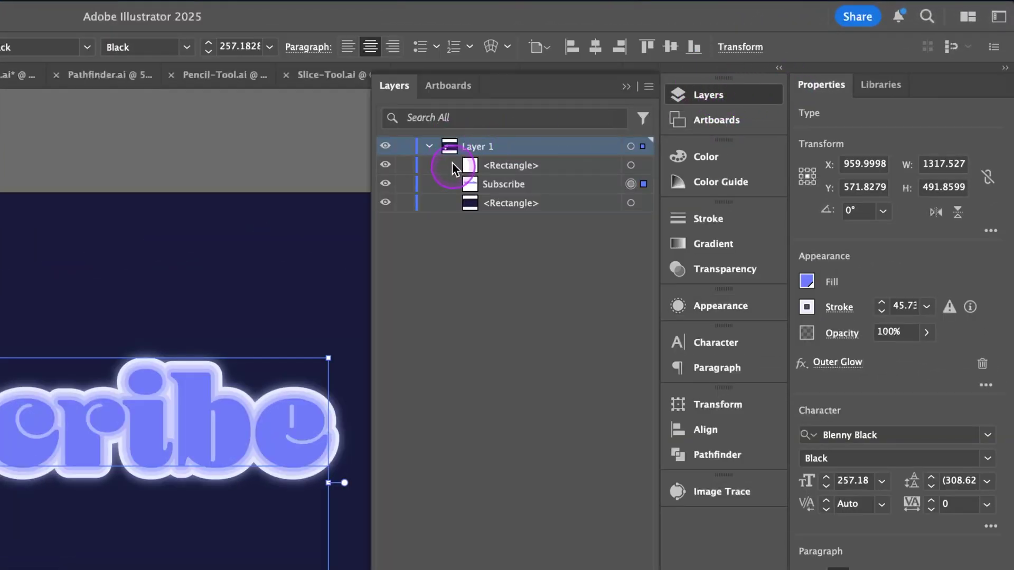
{"action": "left_click", "coordinate": [430, 145]}
{"action": "left_click", "coordinate": [429, 146]}
{"action": "left_click", "coordinate": [584, 185]}
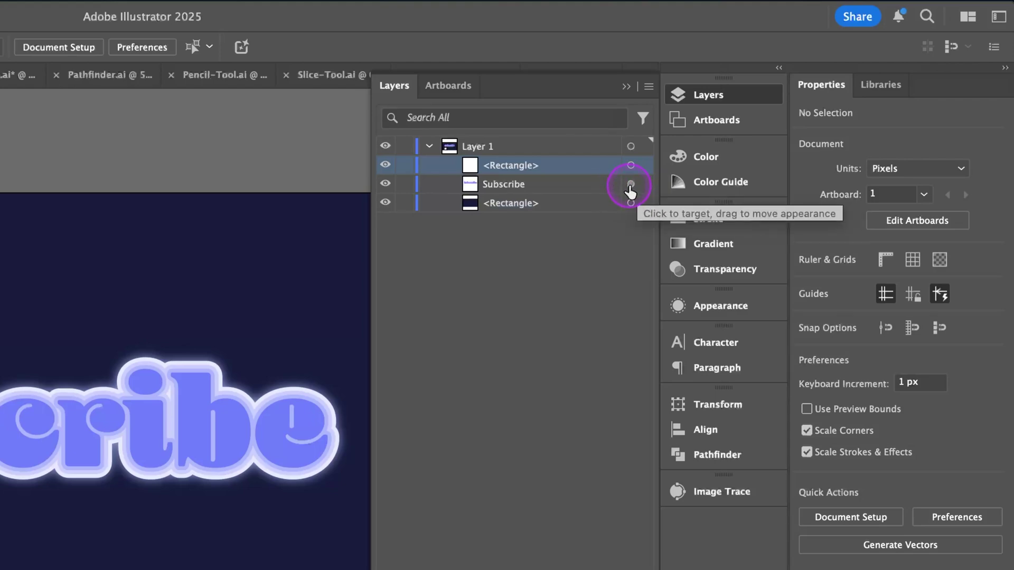
{"action": "left_click_drag", "start_coordinate": [630, 185], "coordinate": [630, 166]}
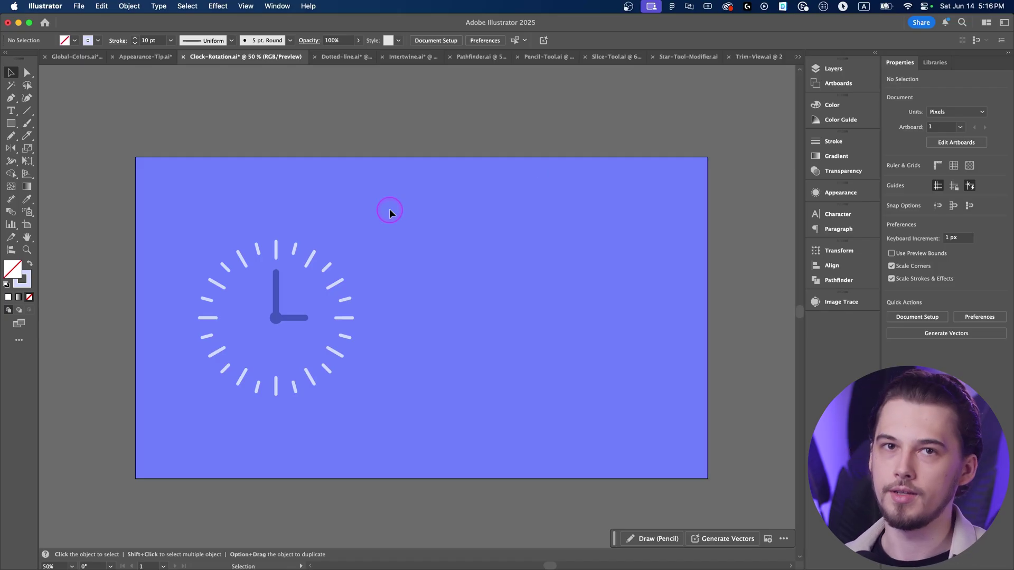
Zoom in and draw a small filled light dot right of the clock
{"action": "key", "text": "super+equal"}
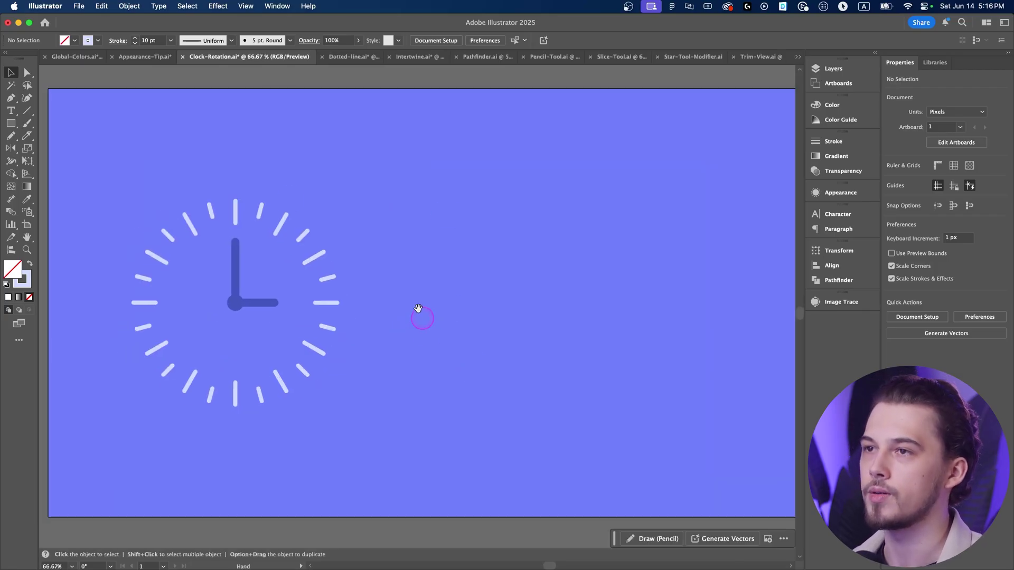
{"action": "key", "text": "l"}
{"action": "scroll", "coordinate": [346, 279], "scroll_direction": "right", "scroll_amount": 3}
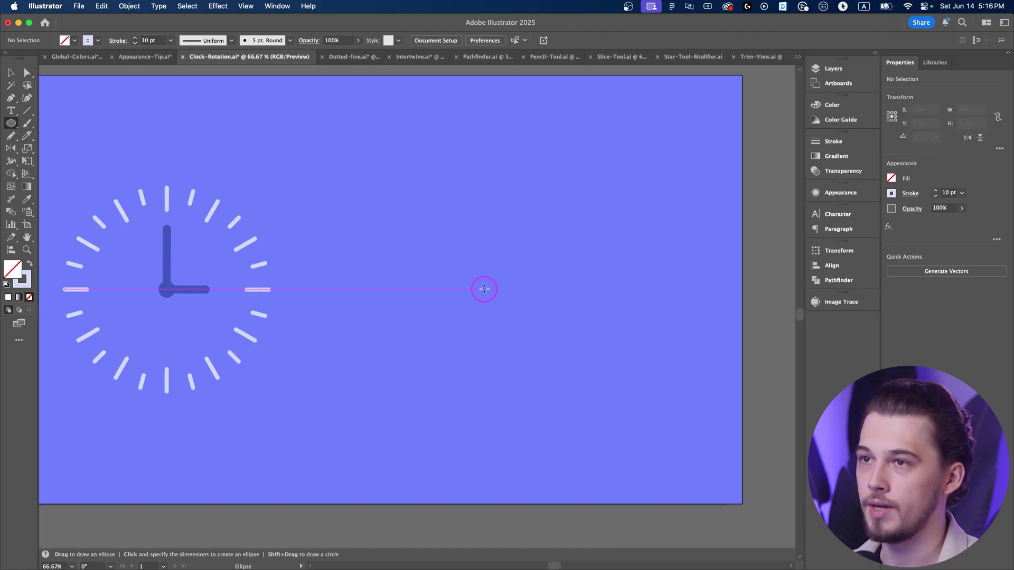
{"action": "left_click_drag", "start_coordinate": [482, 288], "coordinate": [482, 285]}
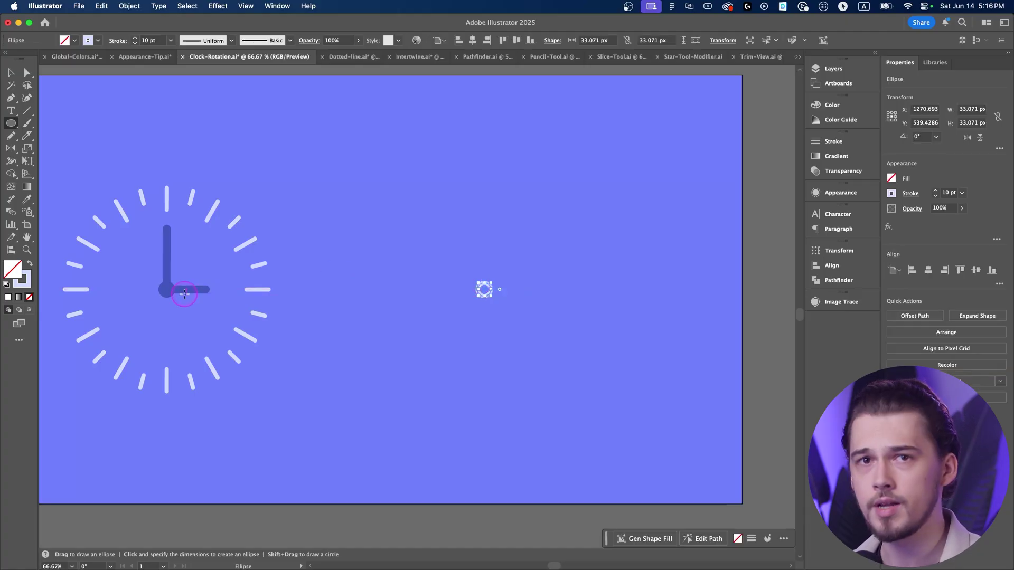
{"action": "key", "text": "shift+x"}
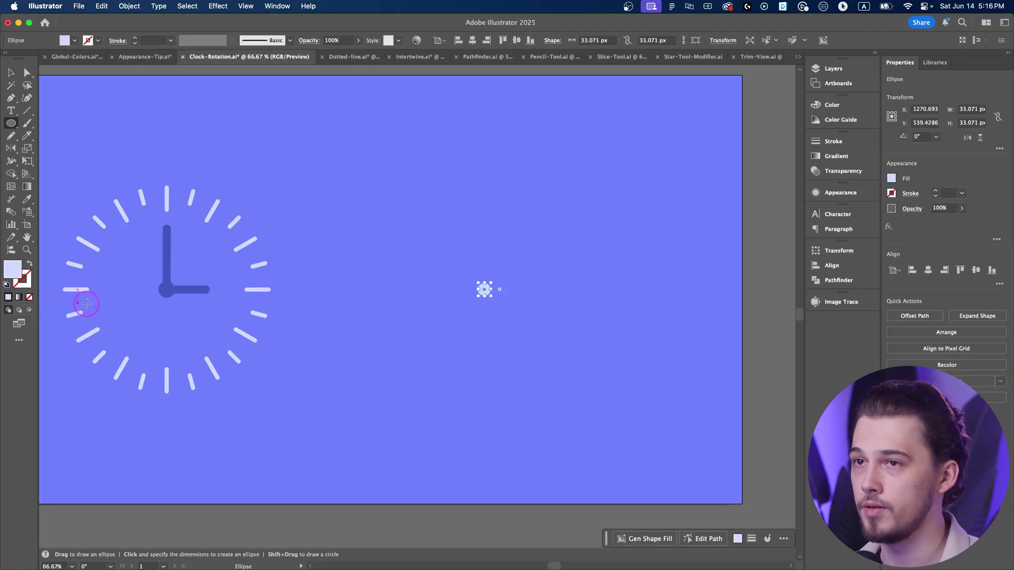
{"action": "key", "text": "v"}
{"action": "left_click", "coordinate": [416, 290]}
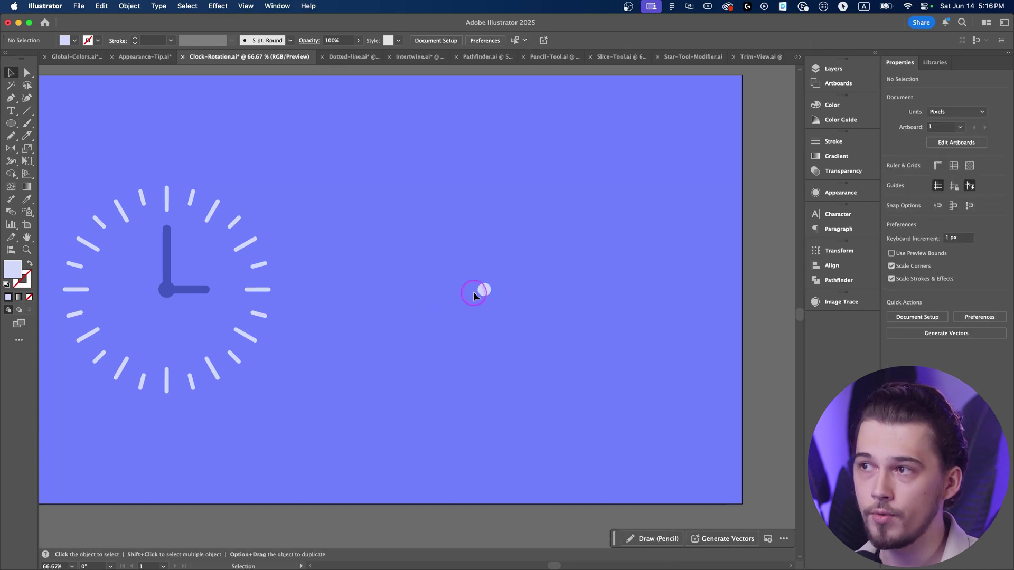
Draw a short vertical line above the dot in the dot's light colour with a 6 pt stroke
{"action": "key", "text": "backslash"}
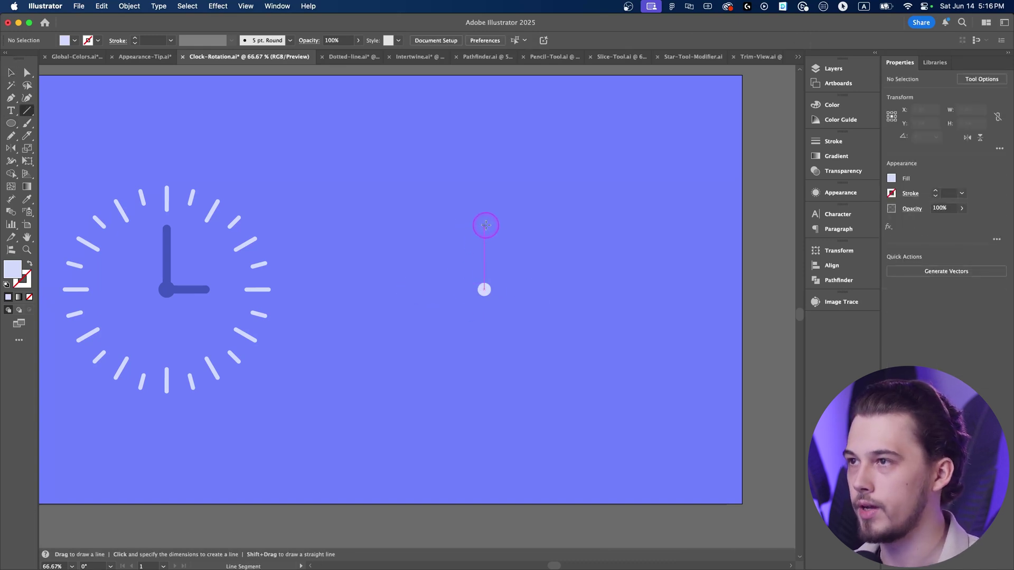
{"action": "left_click_drag", "start_coordinate": [484, 204], "coordinate": [485, 183]}
{"action": "left_click", "coordinate": [135, 37]}
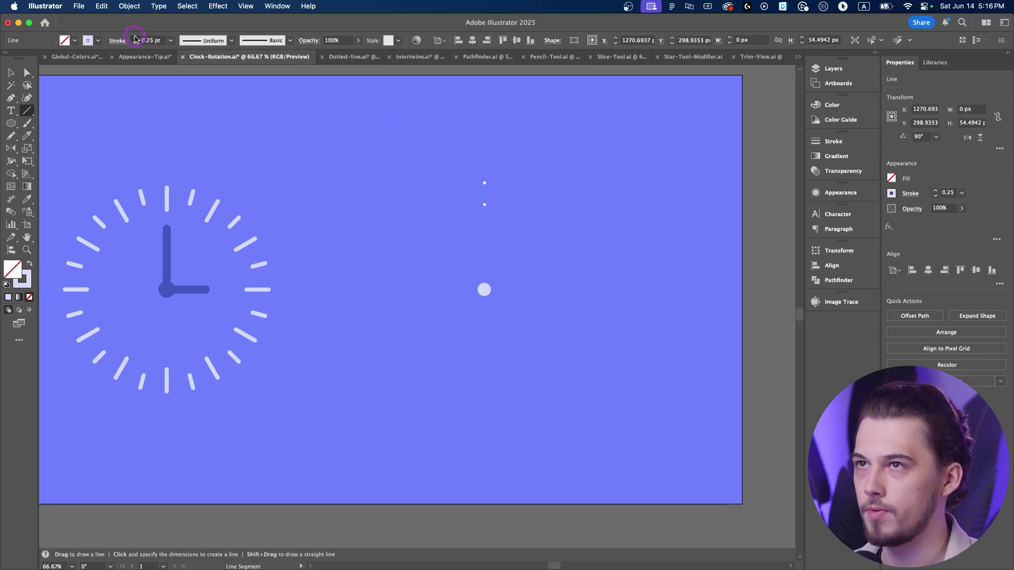
{"action": "left_click", "coordinate": [135, 37]}
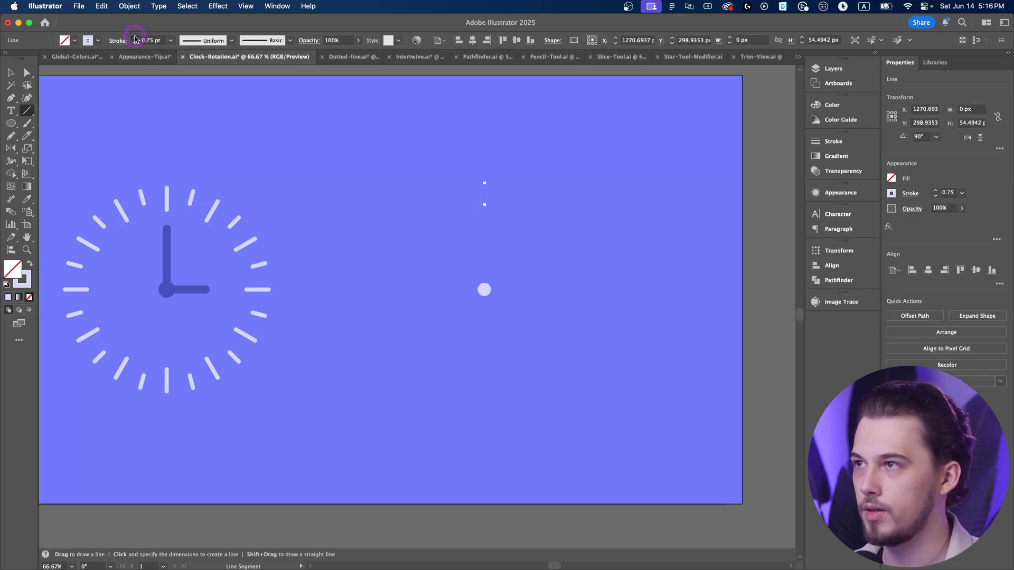
{"action": "key", "text": "i"}
{"action": "left_click", "coordinate": [483, 289]}
{"action": "key", "text": "shift+x"}
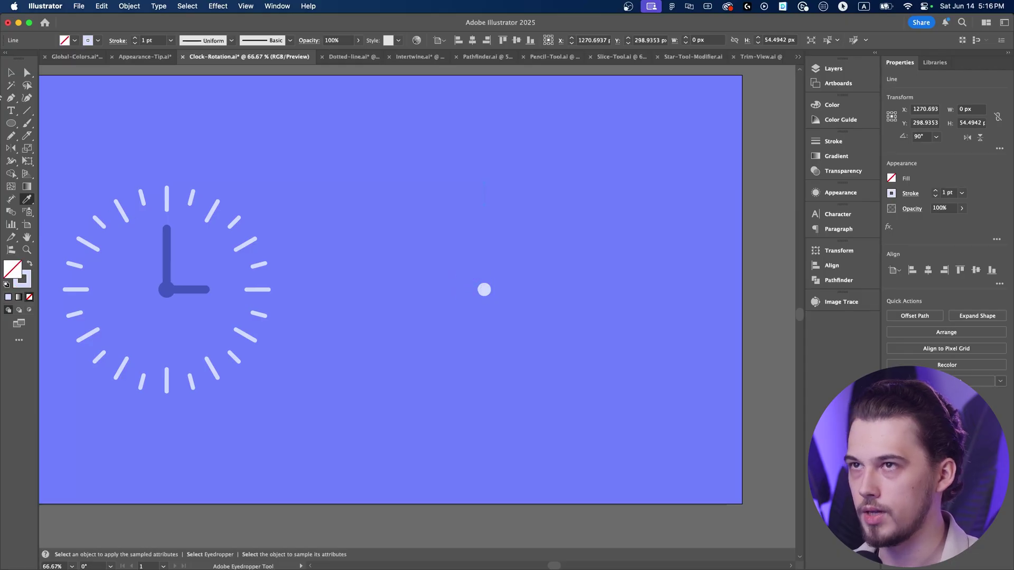
{"action": "left_click", "coordinate": [136, 38]}
{"action": "left_click", "coordinate": [138, 38]}
{"action": "left_click", "coordinate": [138, 38]}
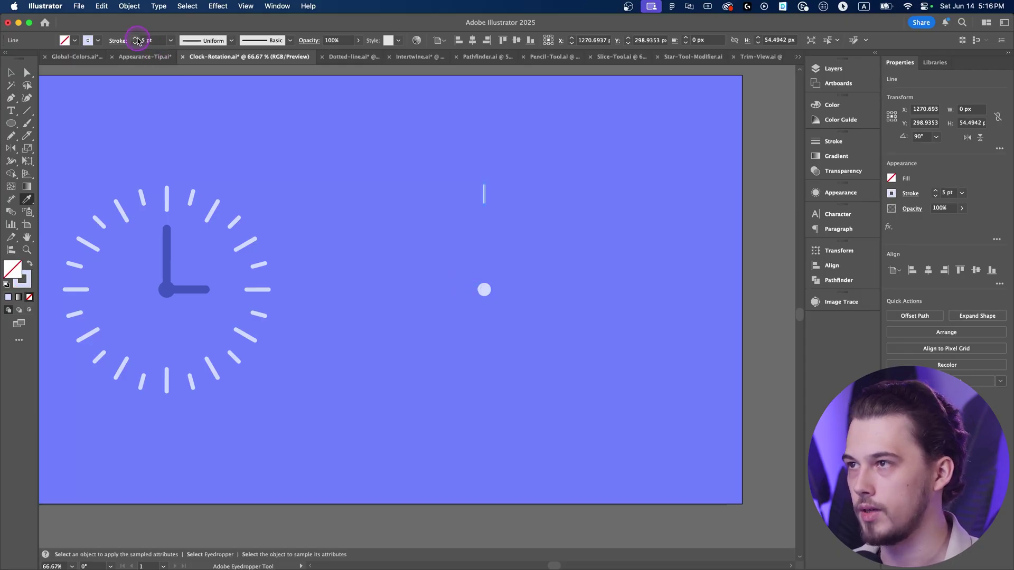
{"action": "left_click", "coordinate": [138, 38]}
{"action": "key", "text": "v"}
{"action": "left_click", "coordinate": [293, 108]}
{"action": "left_click", "coordinate": [465, 185]}
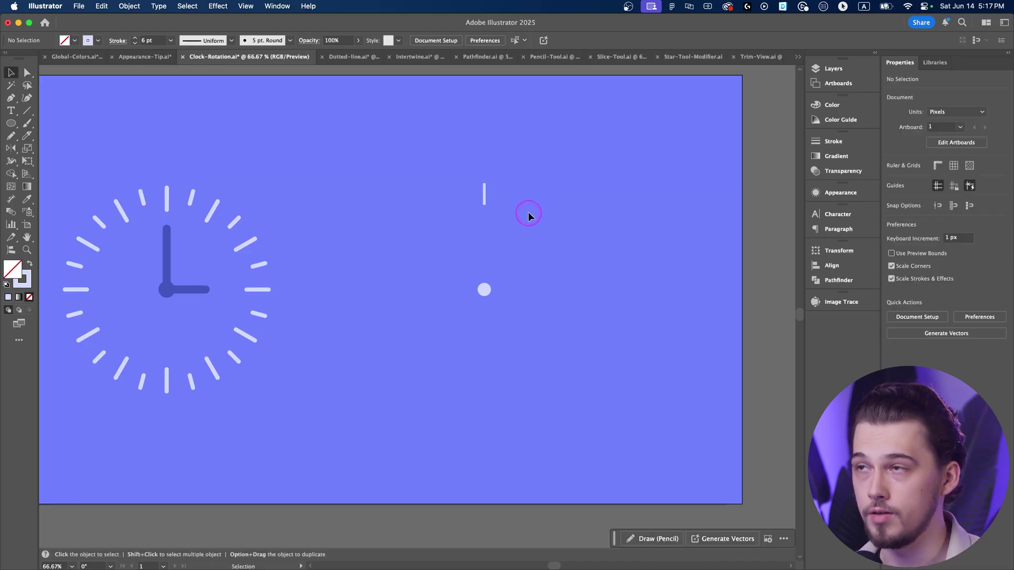
Select the tick line and set the rotation centre on the dot, previewing a 30° turn
{"action": "scroll", "coordinate": [500, 207], "scroll_direction": "up", "scroll_amount": 1}
{"action": "left_click", "coordinate": [476, 173]}
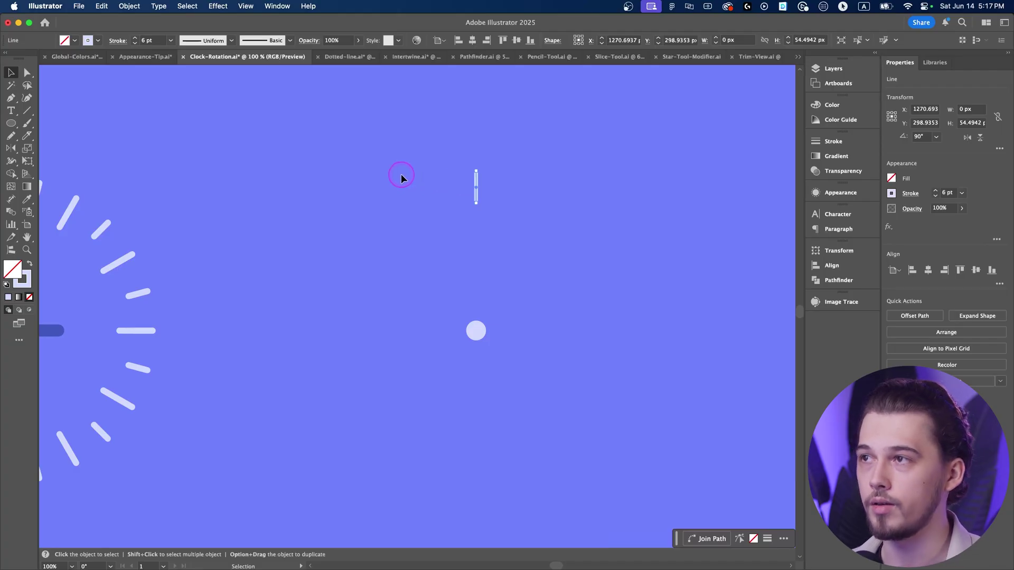
{"action": "key", "text": "r"}
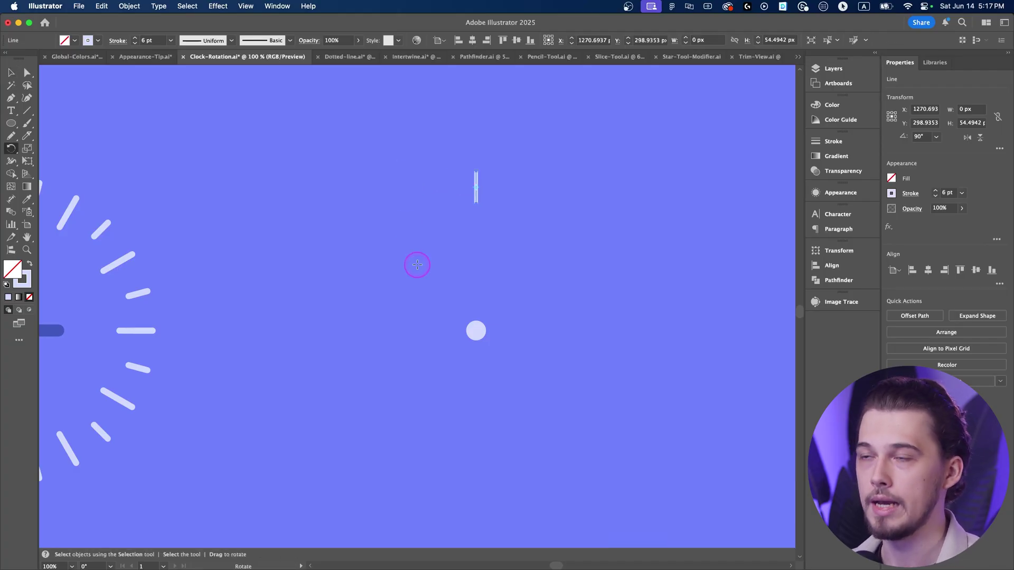
{"action": "left_click", "coordinate": [476, 331], "text": "alt"}
{"action": "left_click_drag", "start_coordinate": [326, 213], "coordinate": [328, 274]}
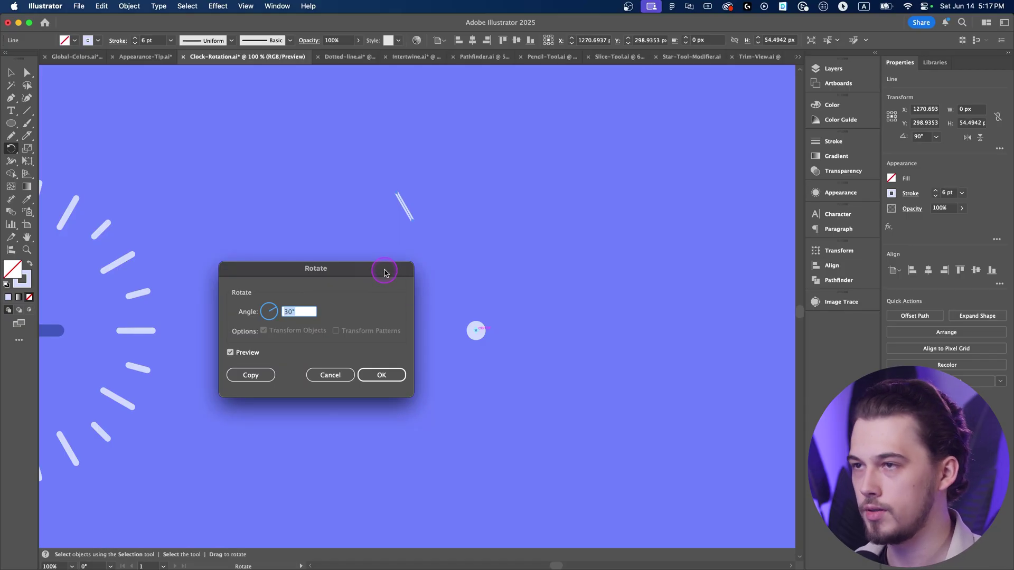
Enter the Rotate angle as 360/12 so it resolves to 30°, previewing the tilted tick
{"action": "type", "text": "45"}
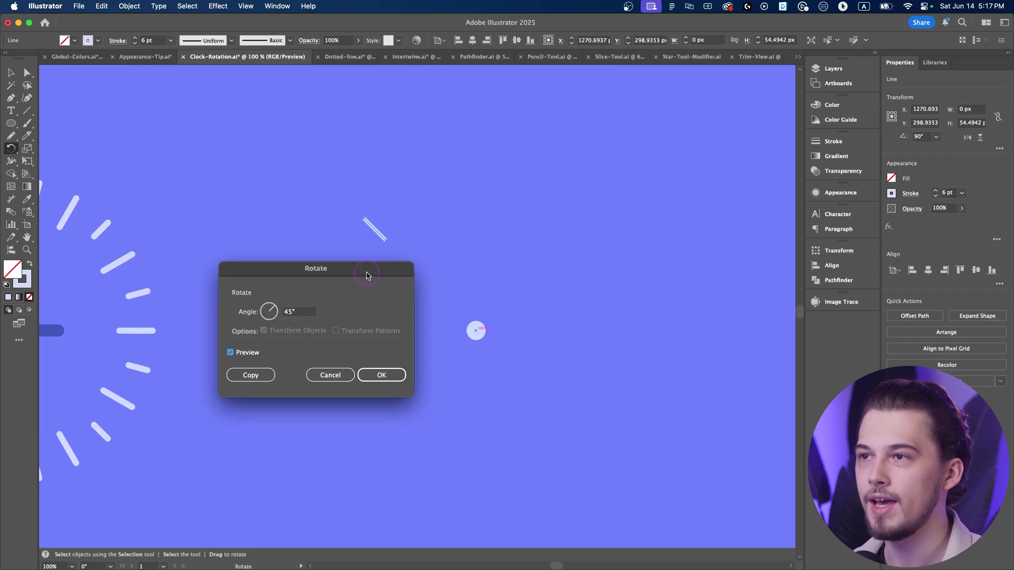
{"action": "double_click", "coordinate": [301, 312]}
{"action": "left_click_drag", "start_coordinate": [276, 269], "coordinate": [574, 171]}
{"action": "type", "text": "360"}
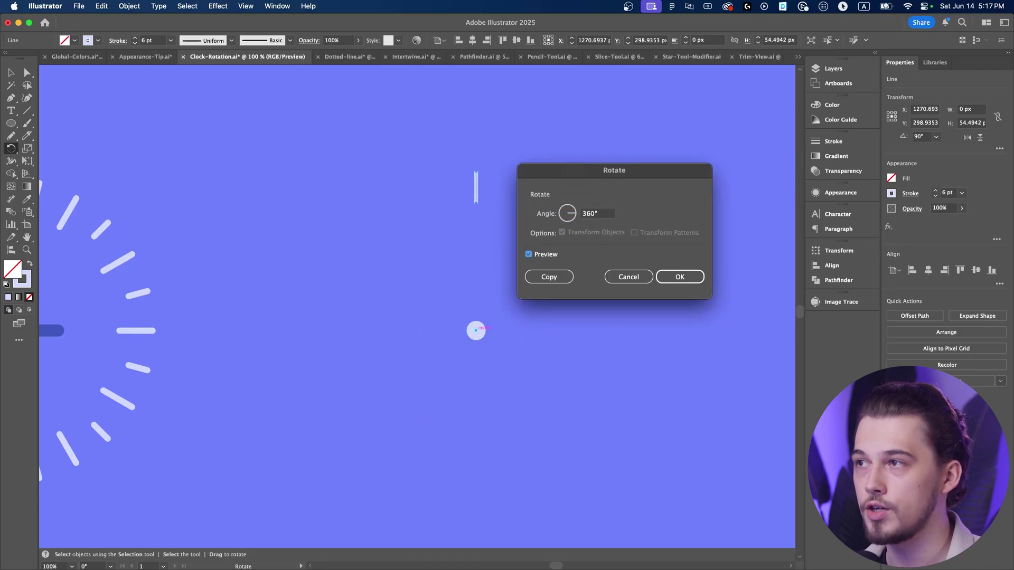
{"action": "left_click", "coordinate": [597, 215]}
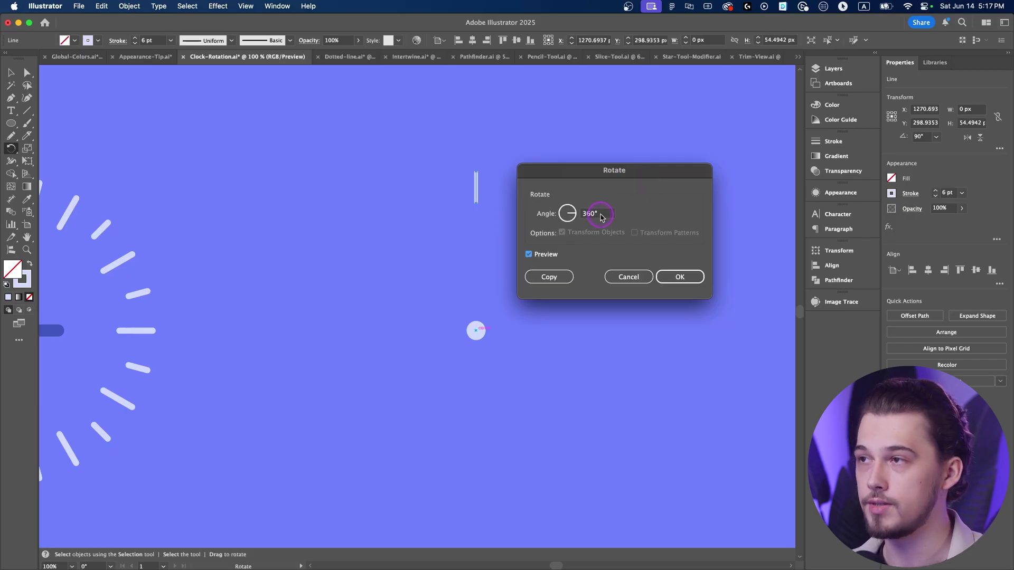
{"action": "left_click", "coordinate": [602, 216]}
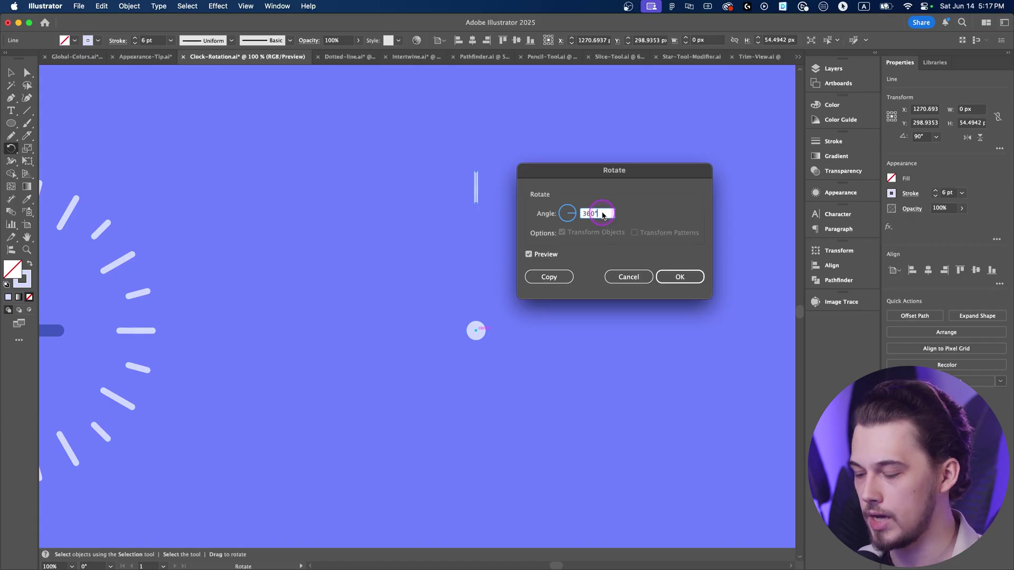
{"action": "type", "text": "/12"}
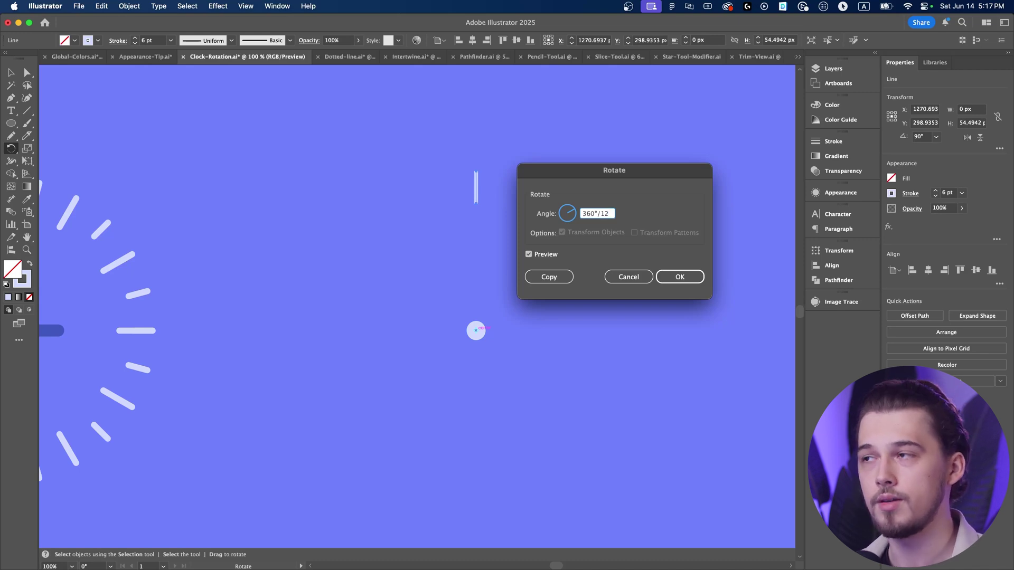
{"action": "key", "text": "Tab"}
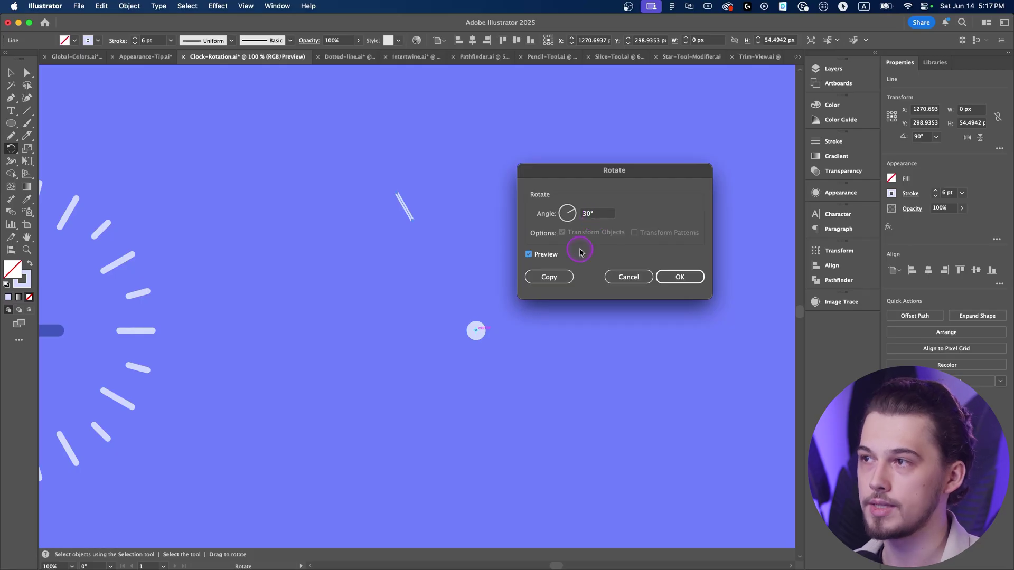
Copy the tick at 30° and repeat with Cmd+D until twelve ticks ring the dot
{"action": "left_click", "coordinate": [549, 277]}
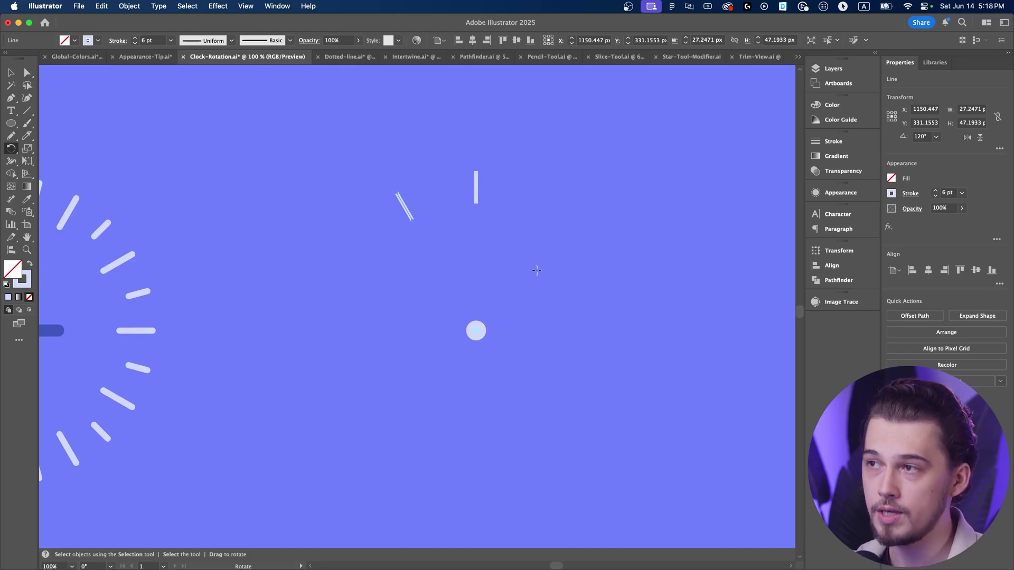
{"action": "left_click", "coordinate": [475, 331]}
{"action": "left_click_drag", "start_coordinate": [549, 303], "coordinate": [550, 302]}
{"action": "key", "text": "super+d"}
{"action": "key", "text": "super+d"}
{"action": "key", "text": "super+d"}
{"action": "key", "text": "super+d"}
{"action": "key", "text": "super+d"}
{"action": "key", "text": "super+d"}
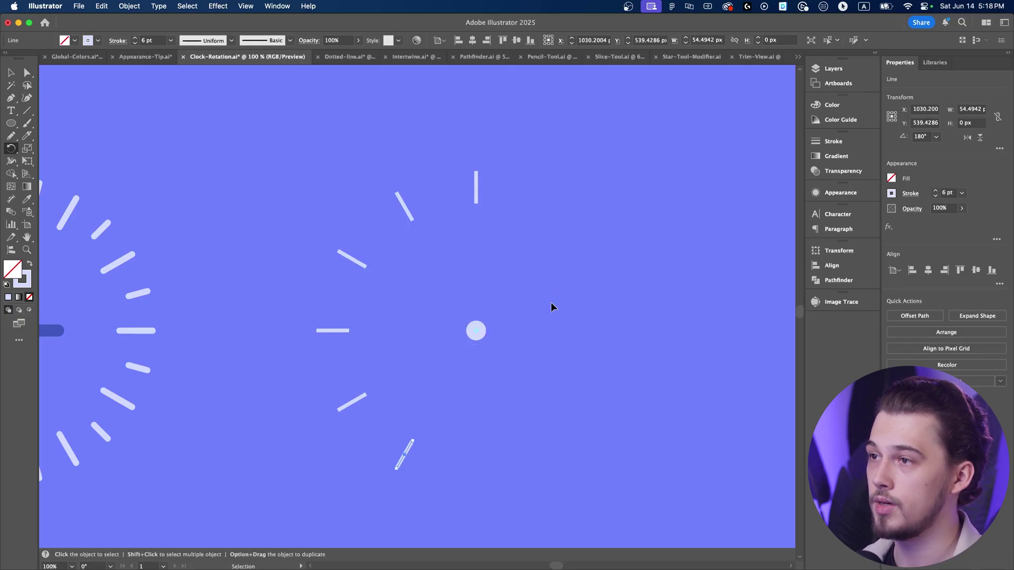
{"action": "key", "text": "super+d"}
{"action": "key", "text": "super+d"}
{"action": "key", "text": "super+d"}
{"action": "key", "text": "super+d"}
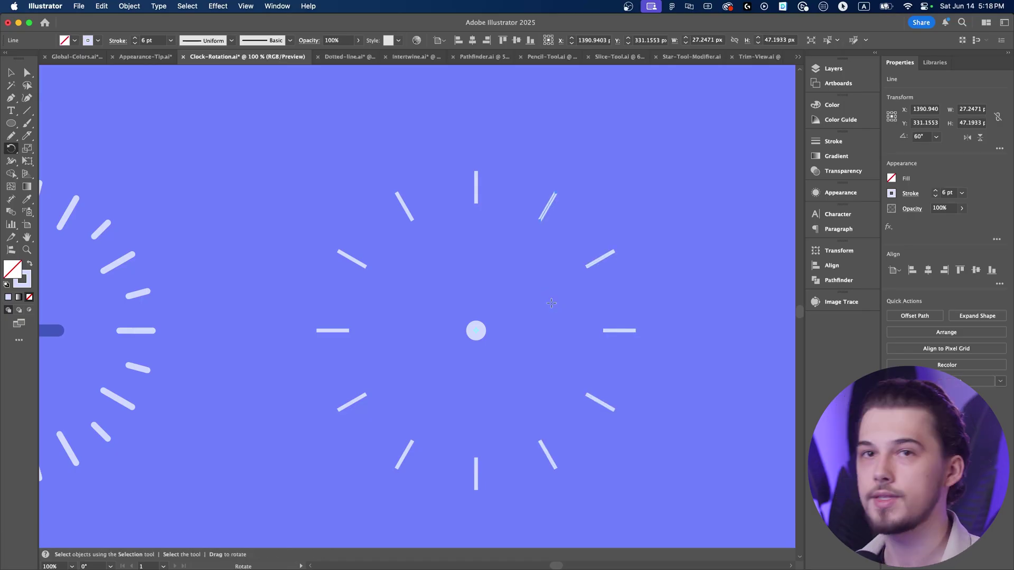
Fit the artboard in view and deselect the finished ring of hour ticks
{"action": "key", "text": "v"}
{"action": "key", "text": "super+minus"}
{"action": "key", "text": "super+minus"}
{"action": "left_click", "coordinate": [226, 221]}
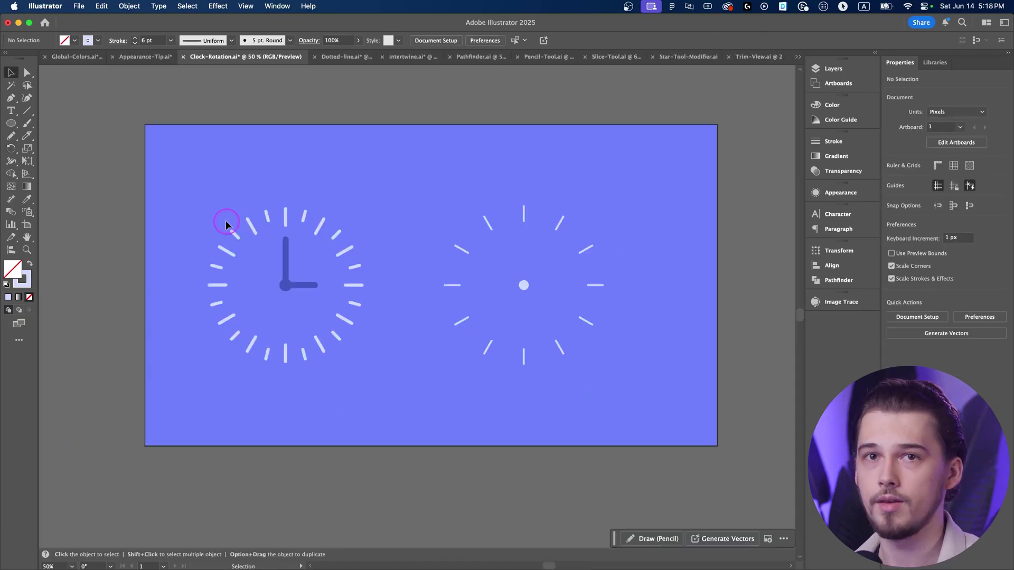
{"action": "scroll", "coordinate": [246, 228], "scroll_direction": "up", "scroll_amount": 1}
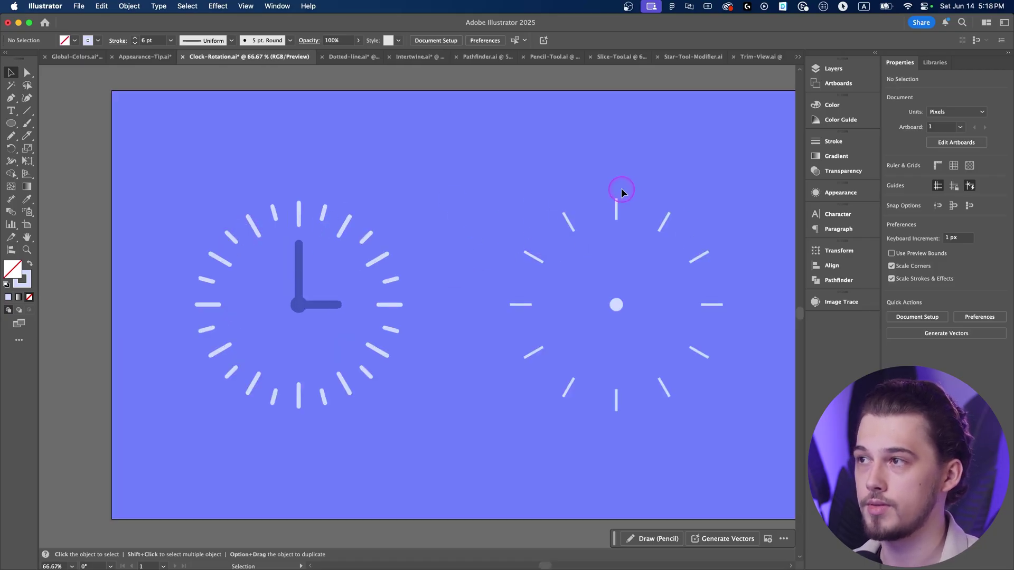
{"action": "scroll", "coordinate": [621, 188], "scroll_direction": "up", "scroll_amount": 2}
{"action": "key", "text": "backslash"}
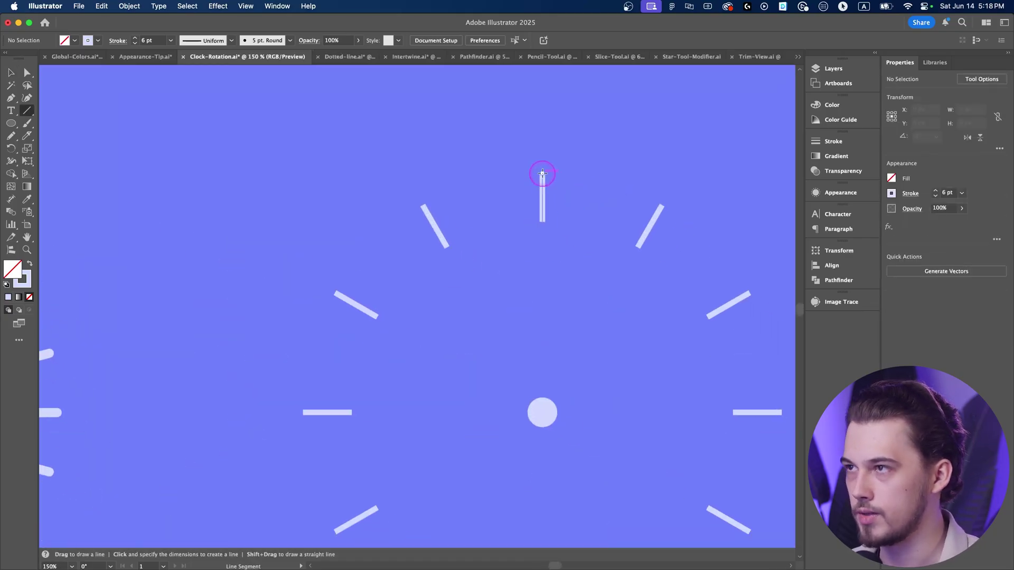
Draw a short tick under the top tick and rotate-copy it around the dot at 360/24 (15°) steps
{"action": "left_click_drag", "start_coordinate": [543, 173], "coordinate": [543, 197]}
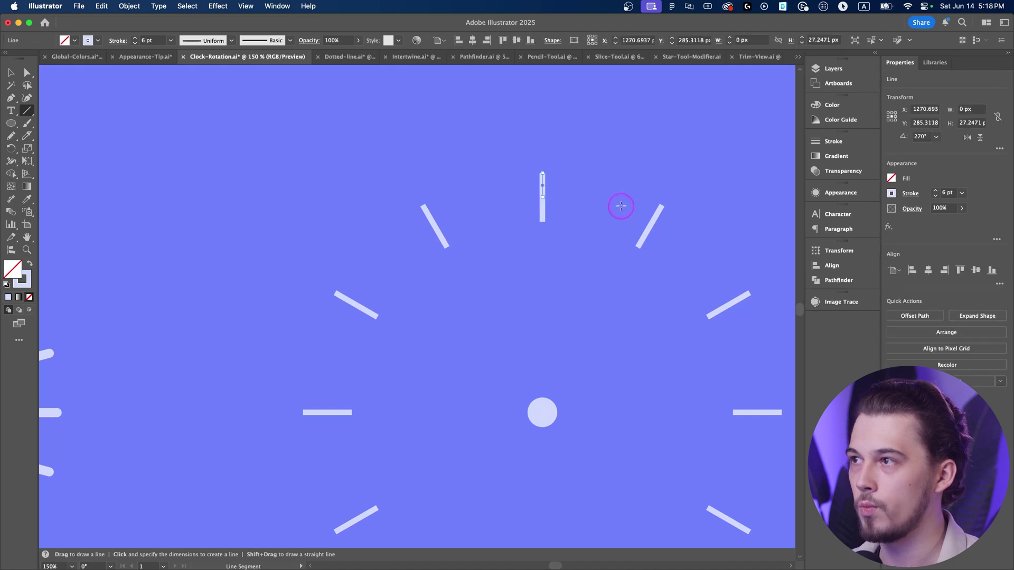
{"action": "scroll", "coordinate": [546, 294], "scroll_direction": "down", "scroll_amount": 3}
{"action": "key", "text": "r"}
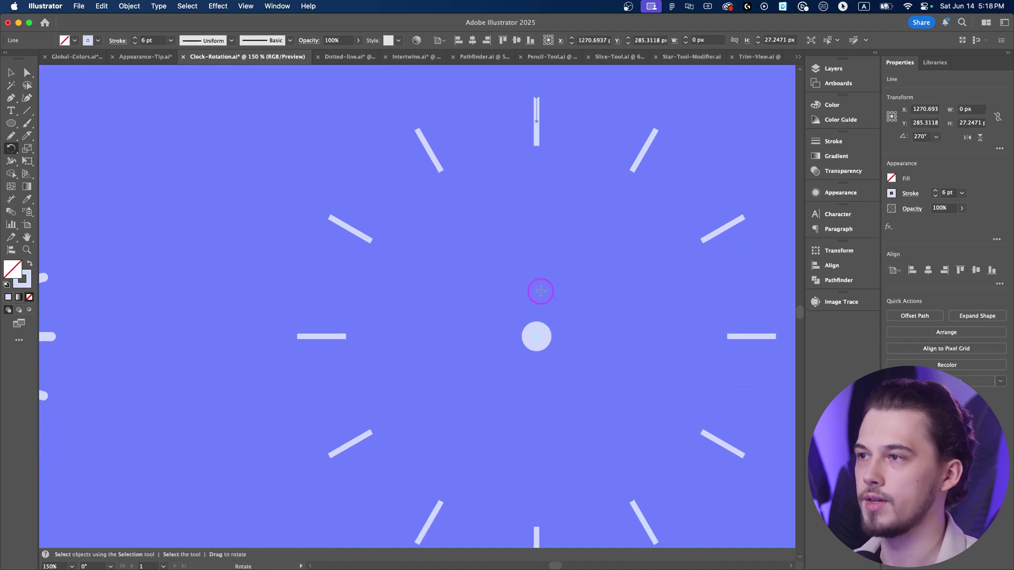
{"action": "left_click", "coordinate": [537, 337], "text": "alt"}
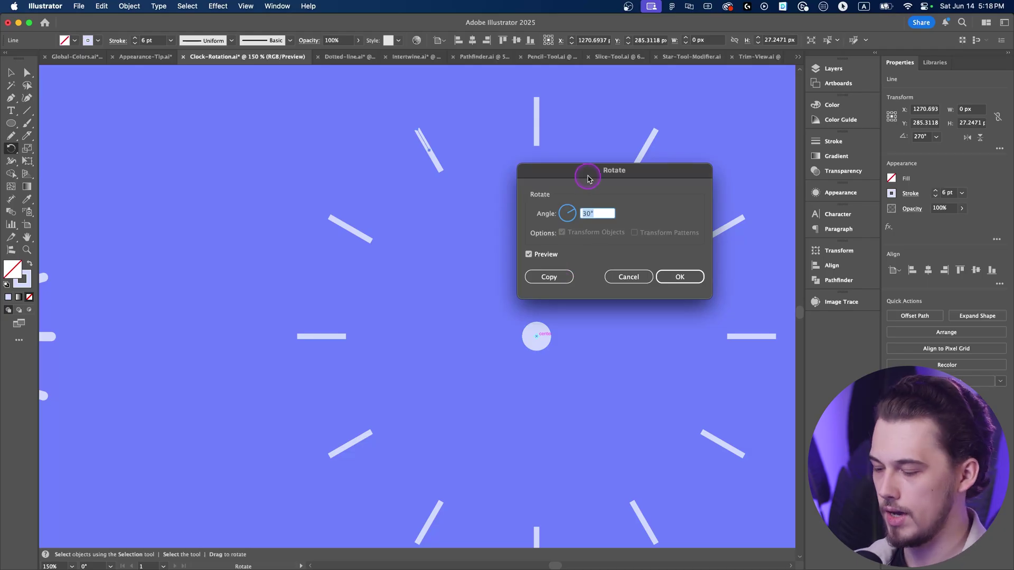
{"action": "type", "text": "360/"}
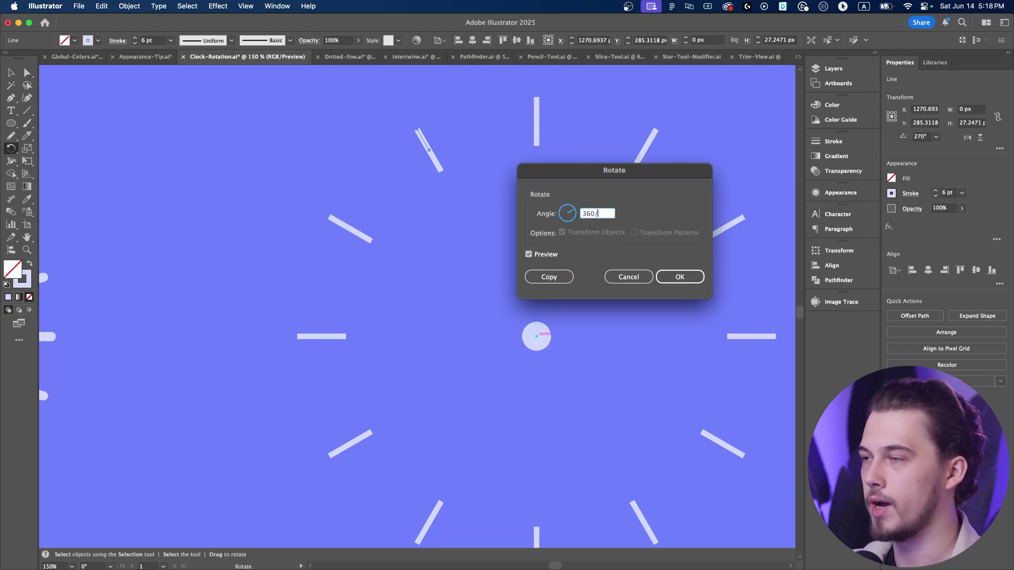
{"action": "type", "text": "24"}
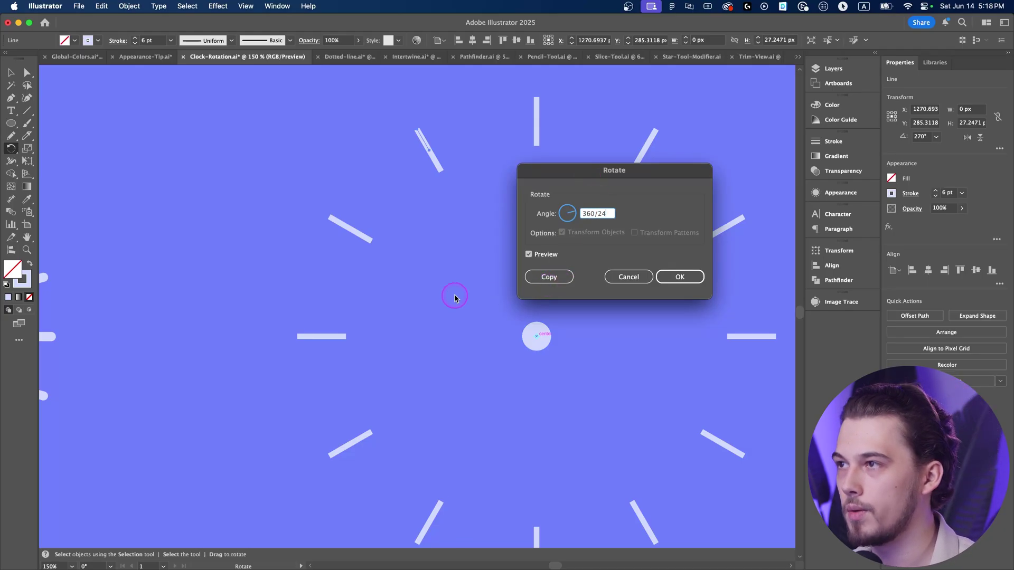
{"action": "left_click", "coordinate": [550, 277]}
{"action": "scroll", "coordinate": [450, 284], "scroll_direction": "down", "scroll_amount": 2}
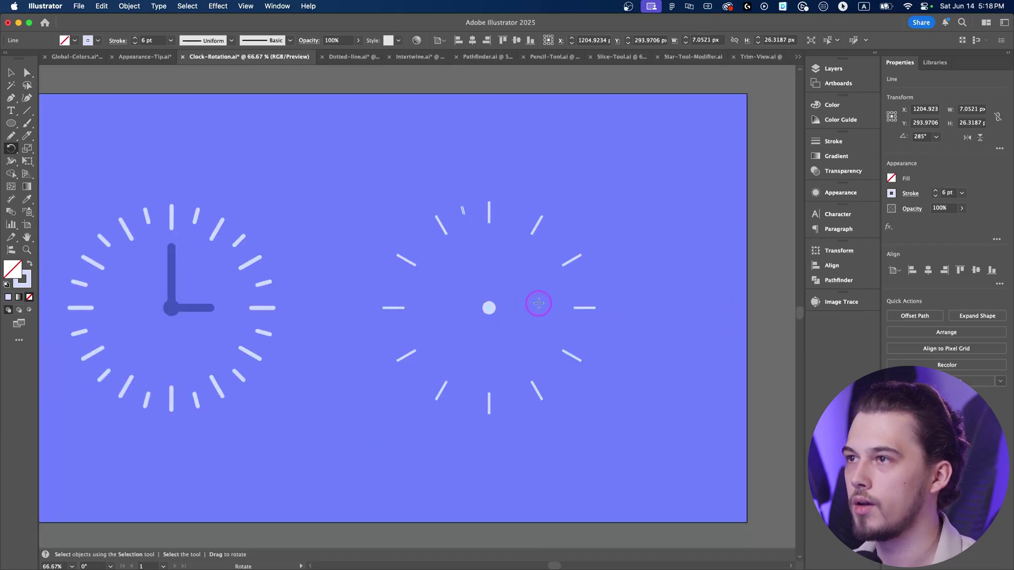
{"action": "key", "text": "super+d"}
{"action": "key", "text": "super+d"}
{"action": "key", "text": "super+d"}
{"action": "key", "text": "super+d"}
{"action": "key", "text": "super+d"}
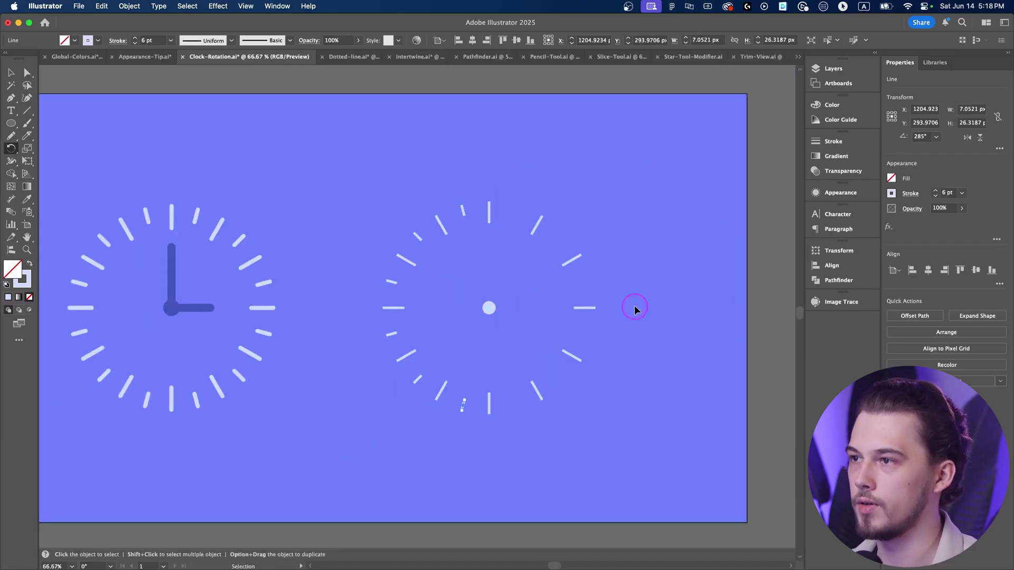
{"action": "key", "text": "super+d"}
{"action": "key", "text": "super+d"}
{"action": "key", "text": "super+d"}
{"action": "key", "text": "super+d"}
{"action": "key", "text": "super+d"}
{"action": "key", "text": "super+d"}
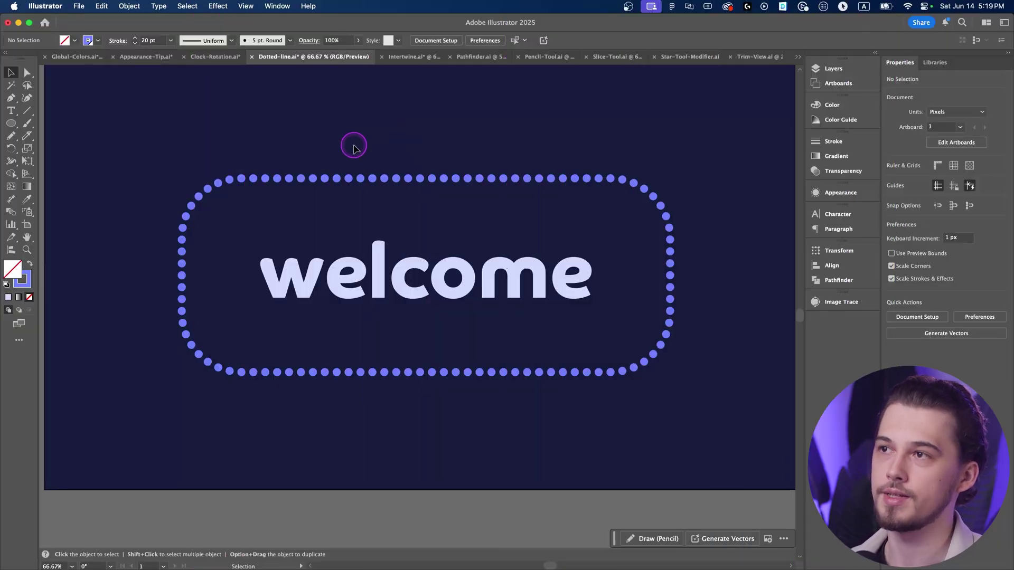
Draw a horizontal line above the welcome badge and turn on Dashed Line in the Stroke panel
{"action": "left_click", "coordinate": [225, 126]}
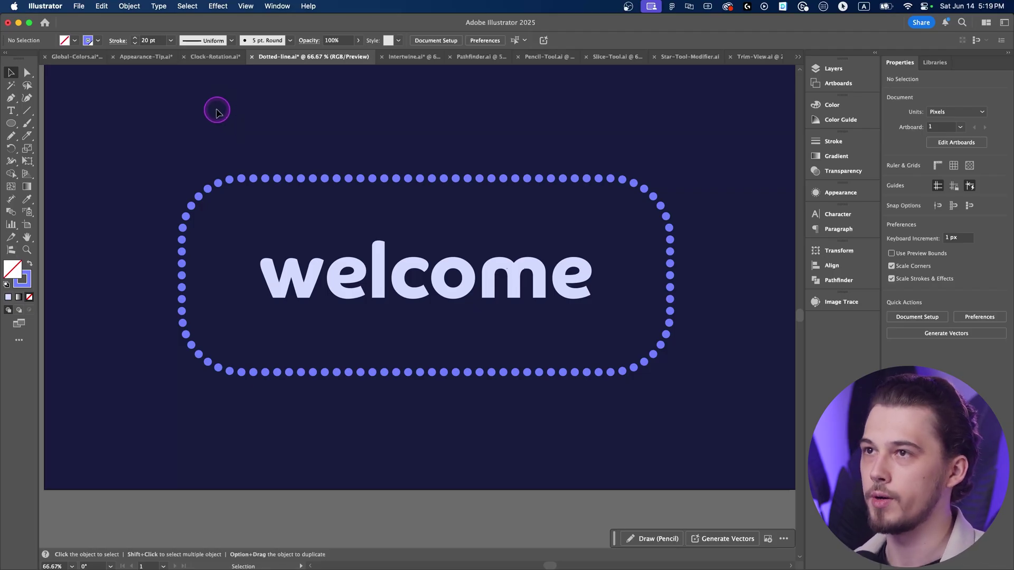
{"action": "key", "text": "backslash"}
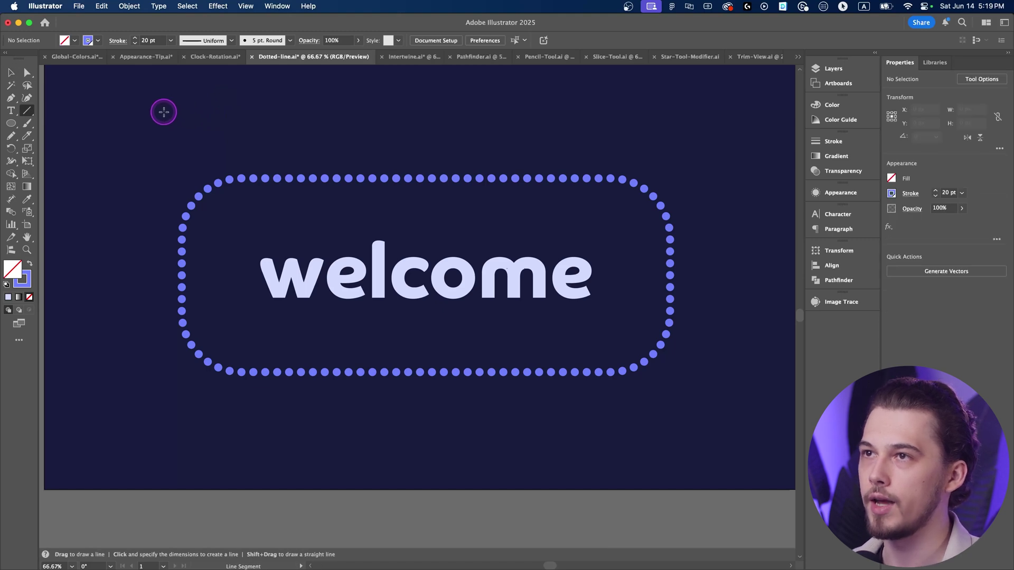
{"action": "left_click_drag", "start_coordinate": [164, 112], "coordinate": [673, 121]}
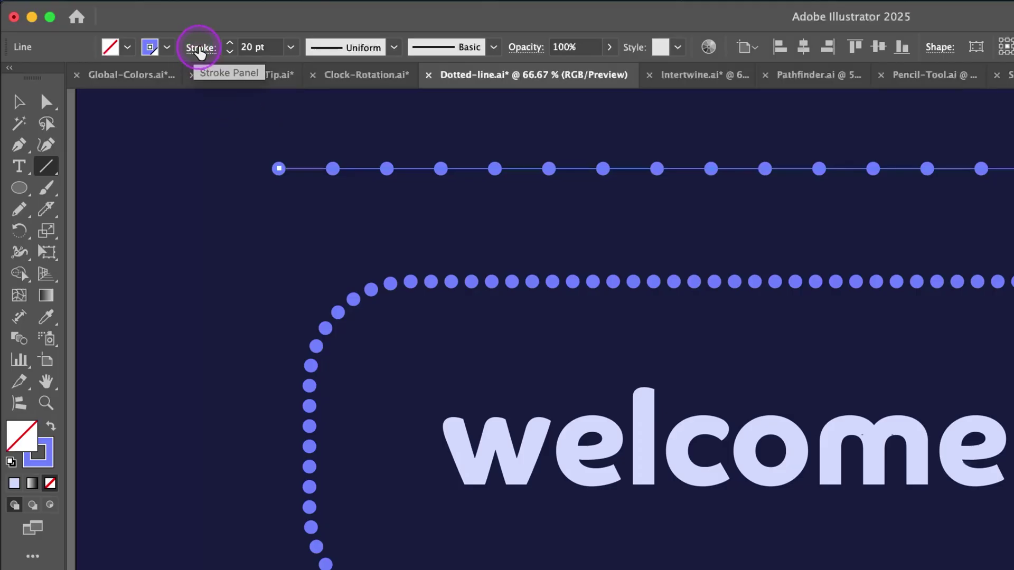
{"action": "left_click", "coordinate": [200, 50]}
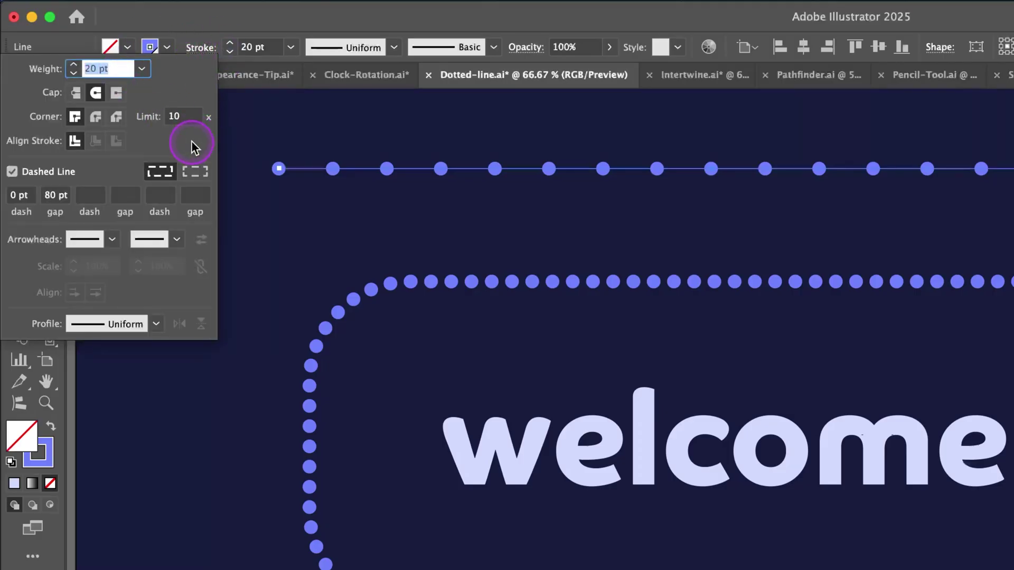
{"action": "left_click", "coordinate": [46, 173]}
{"action": "left_click", "coordinate": [46, 173]}
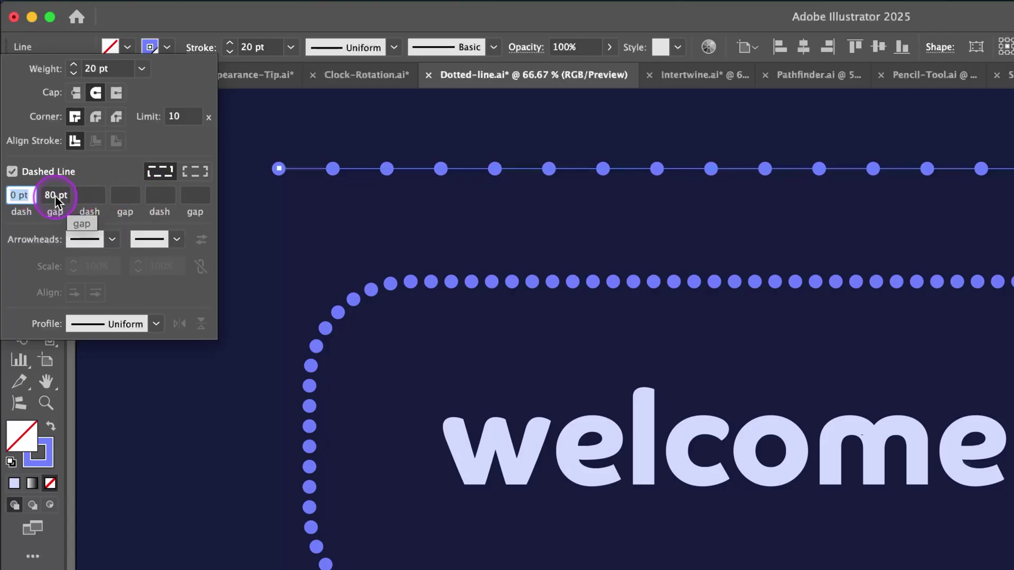
Set the dash gap to 40 pt, align dashes to path ends, then begin entering 80
{"action": "left_click", "coordinate": [55, 195]}
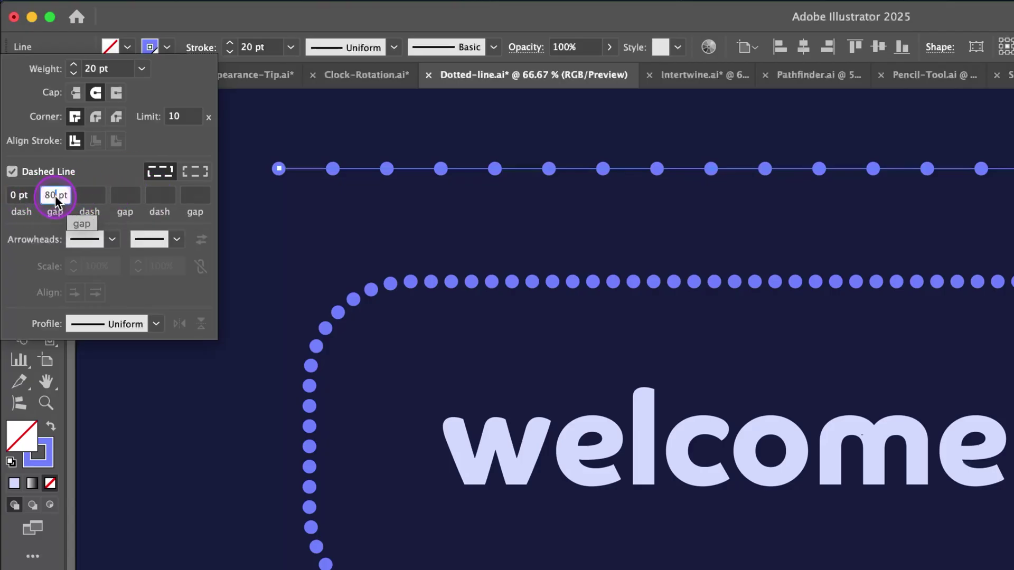
{"action": "type", "text": "40"}
{"action": "key", "text": "Tab"}
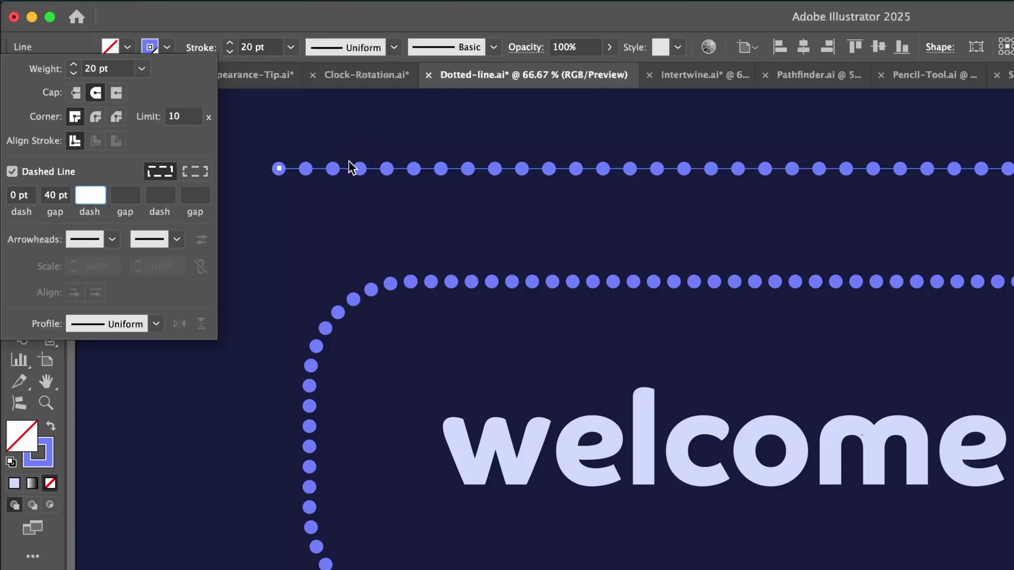
{"action": "left_click", "coordinate": [204, 175]}
{"action": "left_click", "coordinate": [57, 195]}
{"action": "type", "text": "80"}
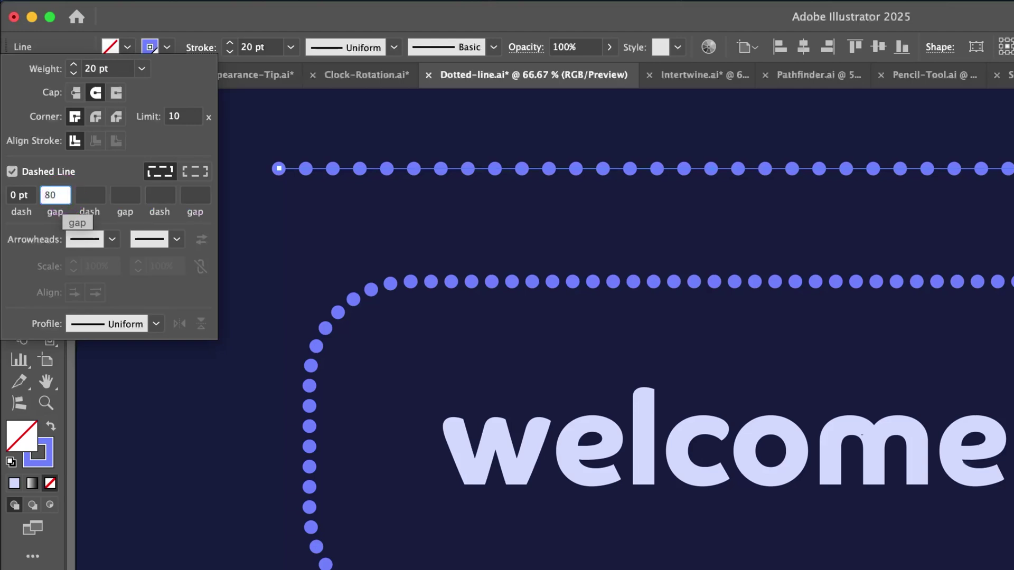
Compare Butt Cap with Round Cap on the dots, keeping round dots at an 80 pt gap
{"action": "left_click", "coordinate": [77, 97]}
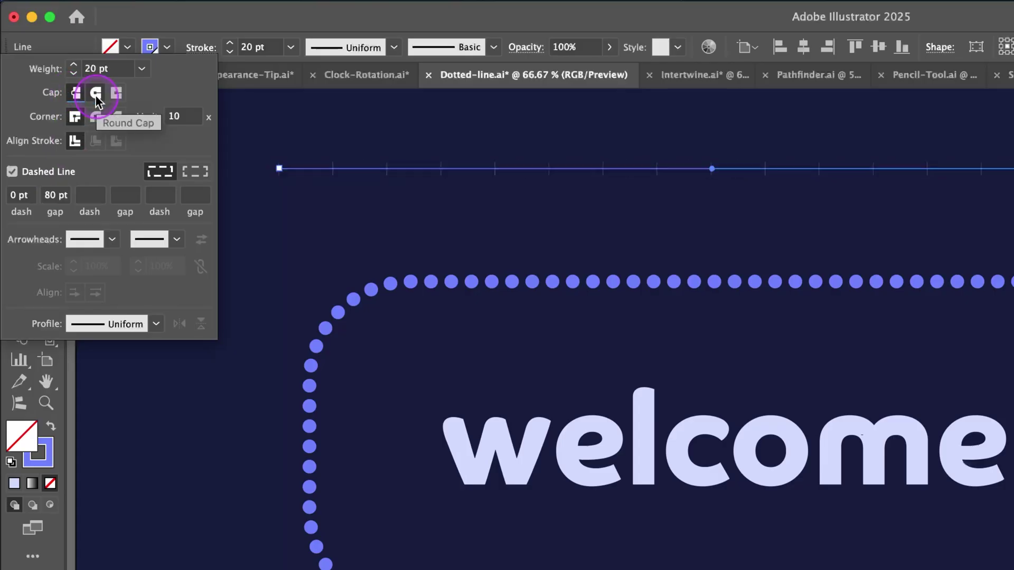
{"action": "left_click", "coordinate": [95, 95]}
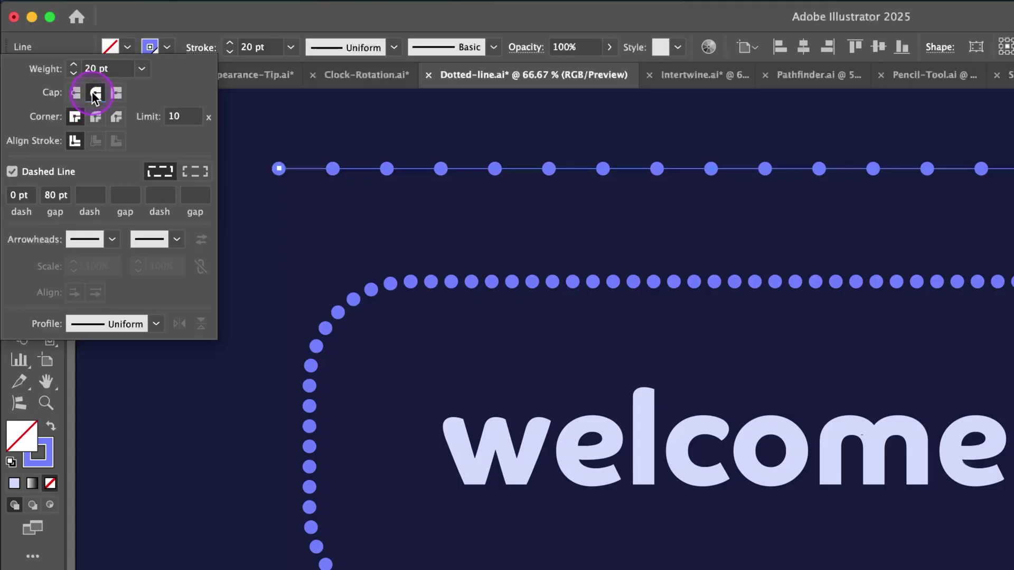
{"action": "left_click", "coordinate": [50, 197]}
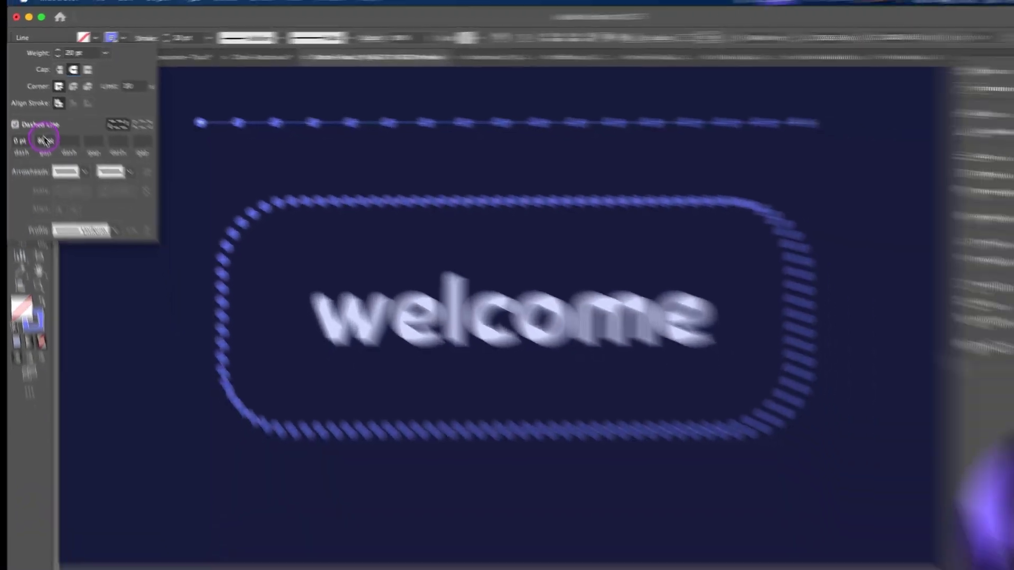
{"action": "left_click", "coordinate": [12, 172]}
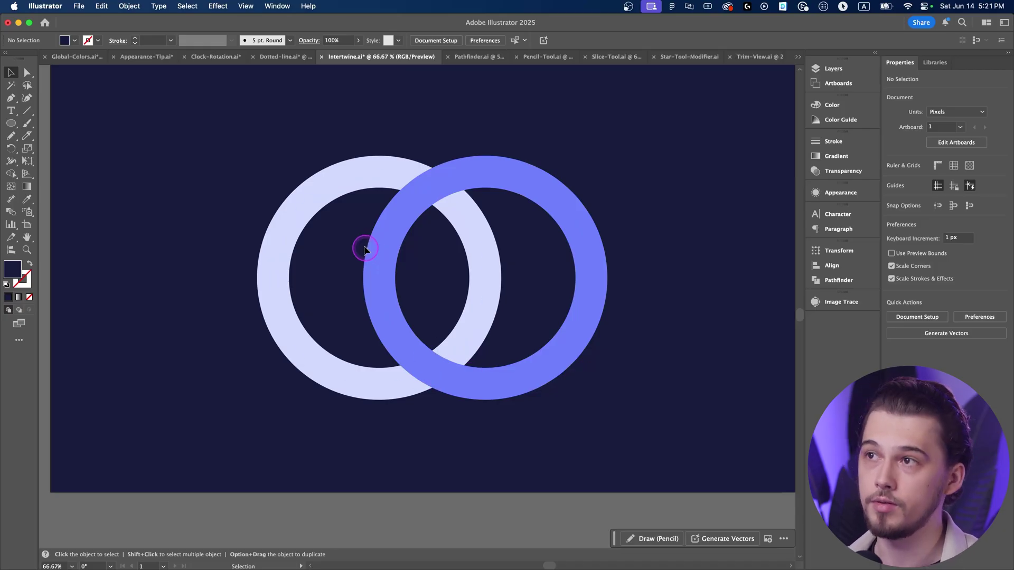
Apply Object > Intertwine > Make to the rings and swap which ring is on top at both overlaps
{"action": "left_click", "coordinate": [314, 194]}
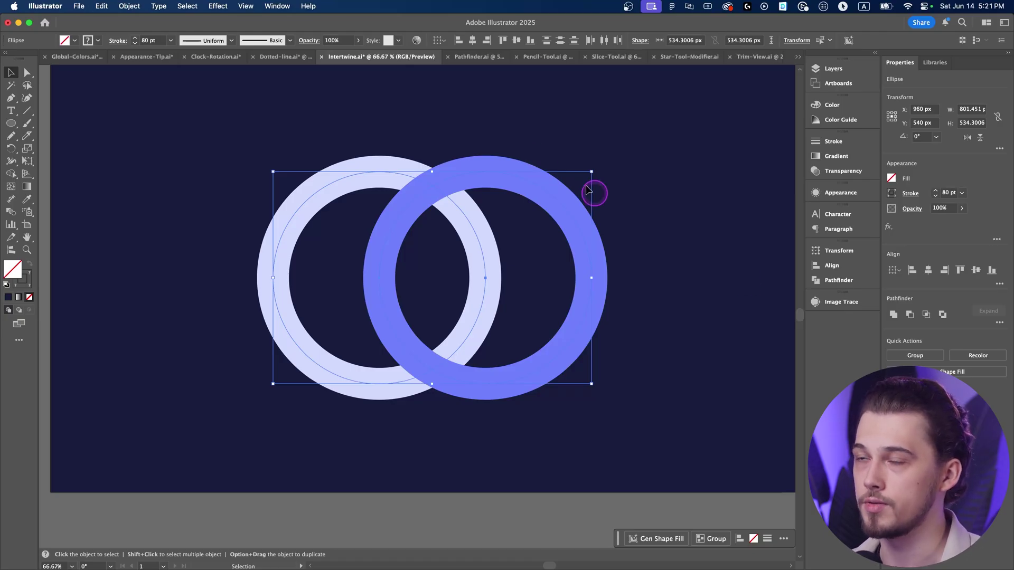
{"action": "left_click", "coordinate": [132, 6]}
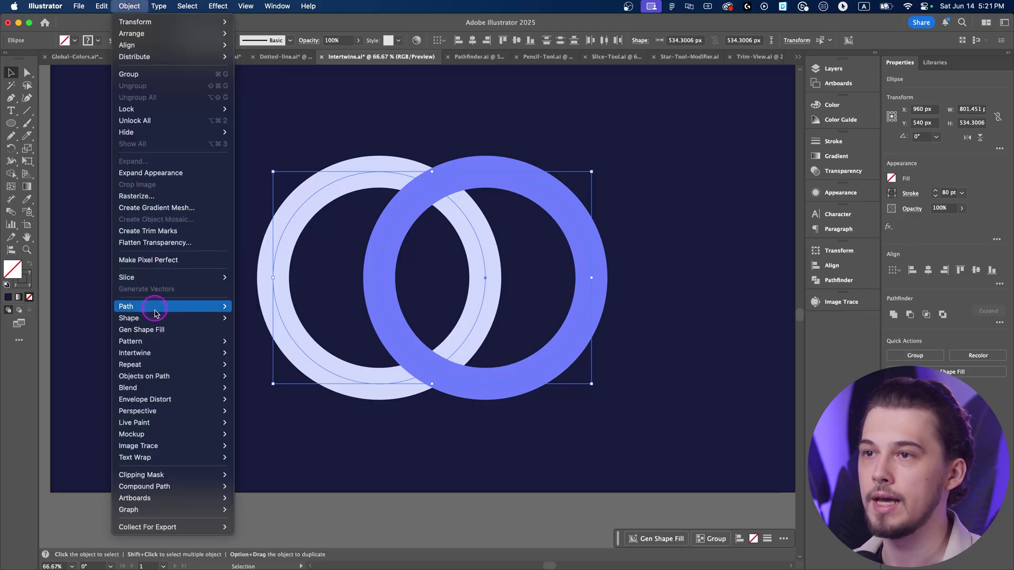
{"action": "mouse_move", "coordinate": [148, 354]}
{"action": "left_click", "coordinate": [249, 353]}
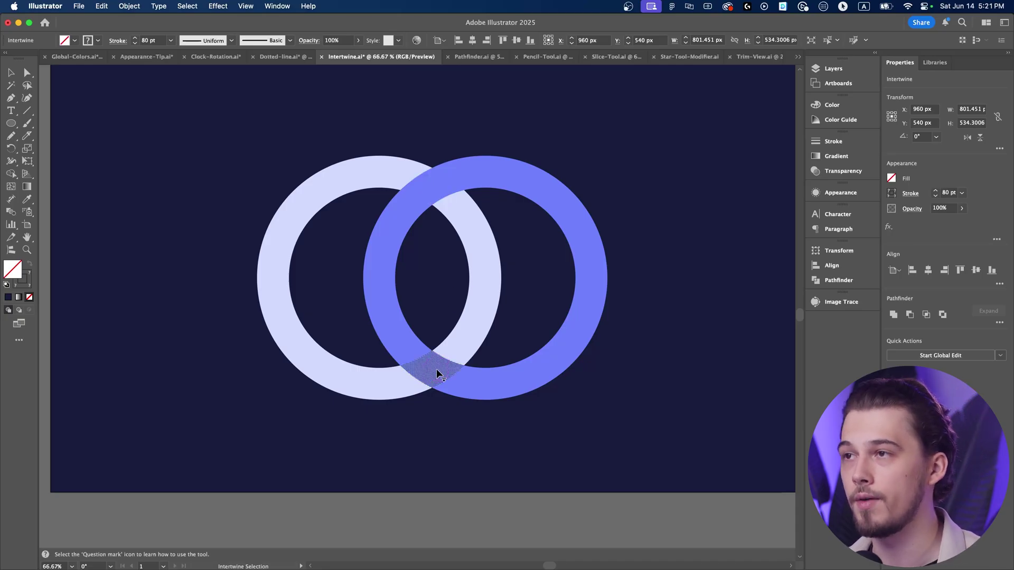
{"action": "left_click", "coordinate": [436, 336]}
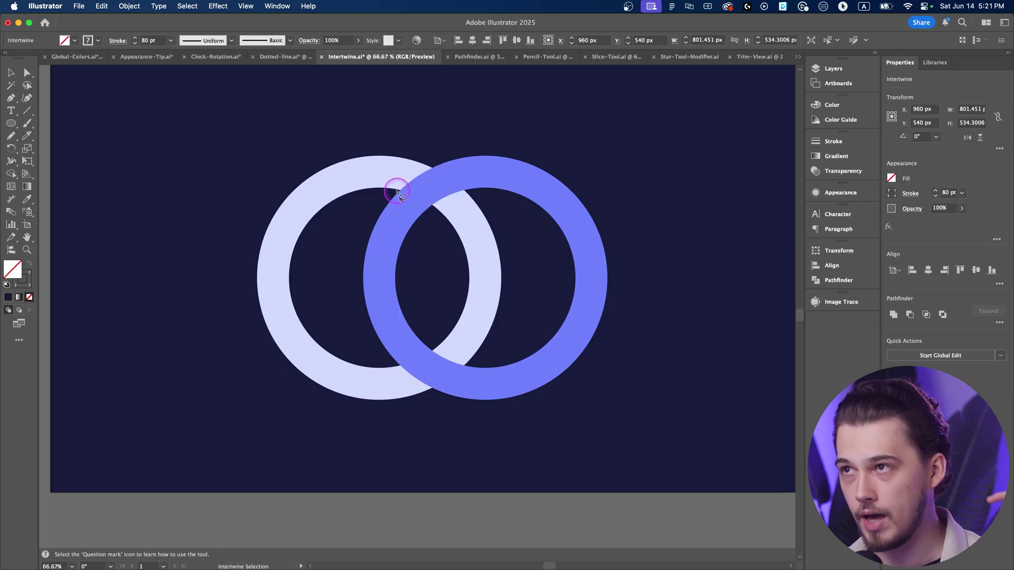
{"action": "left_click", "coordinate": [435, 185]}
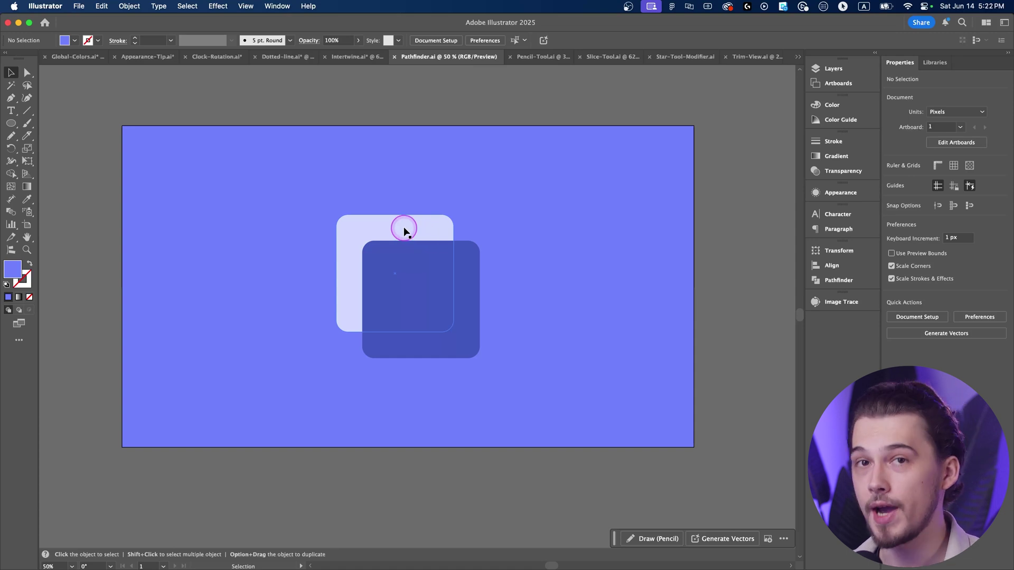
Lock the background, select both squares, and try Unite and Minus Front in Pathfinder, undoing each
{"action": "left_click", "coordinate": [322, 166]}
{"action": "key", "text": "super+2"}
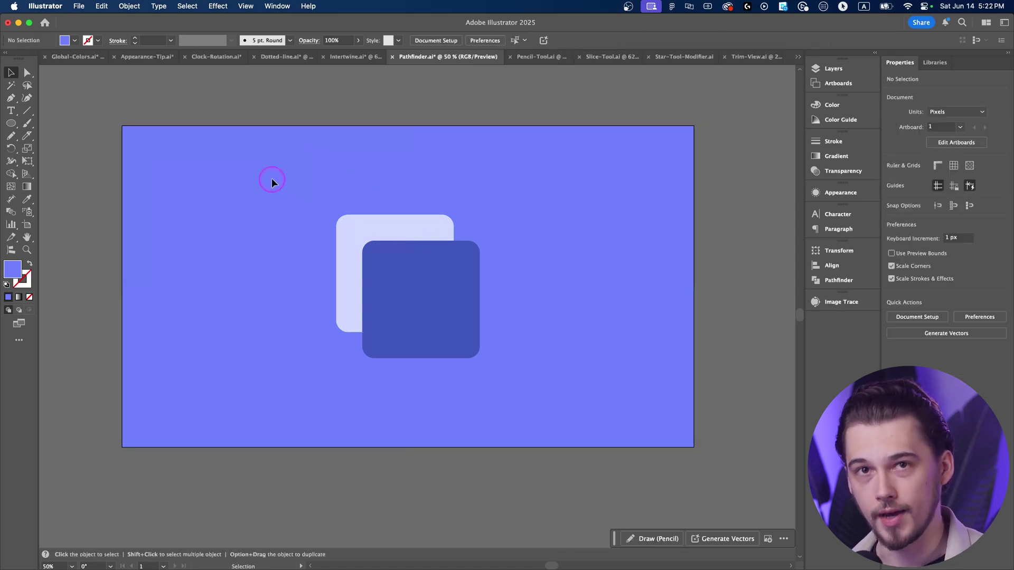
{"action": "key", "text": "super+a"}
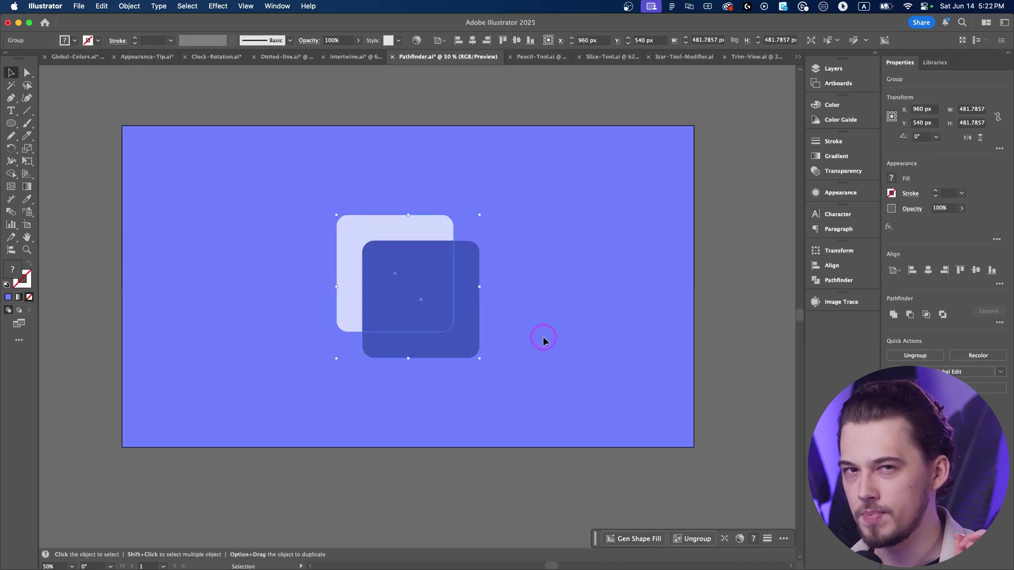
{"action": "left_click", "coordinate": [837, 284]}
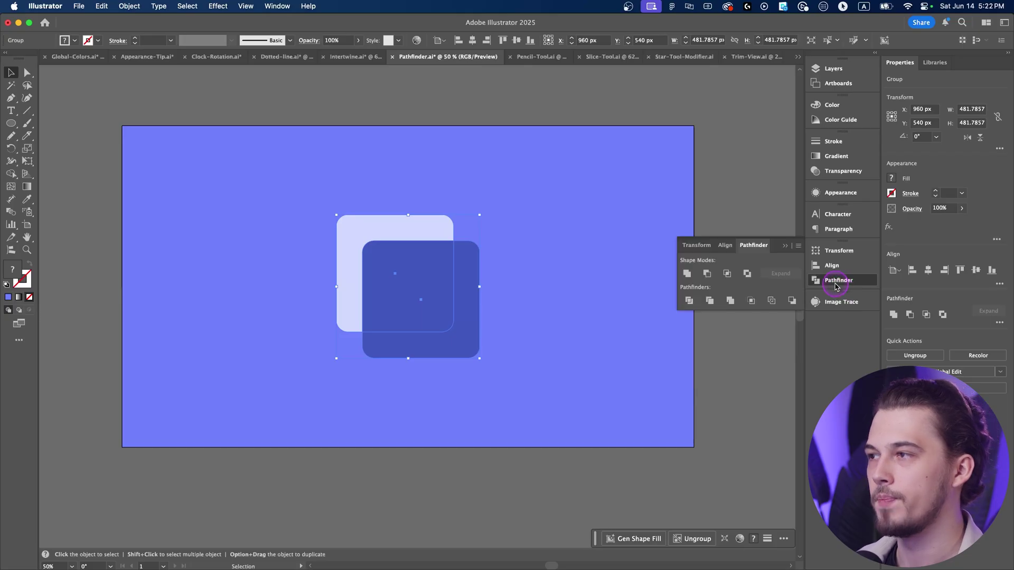
{"action": "left_click", "coordinate": [686, 274]}
{"action": "key", "text": "cmd+z"}
{"action": "left_click", "coordinate": [706, 273]}
{"action": "key", "text": "a"}
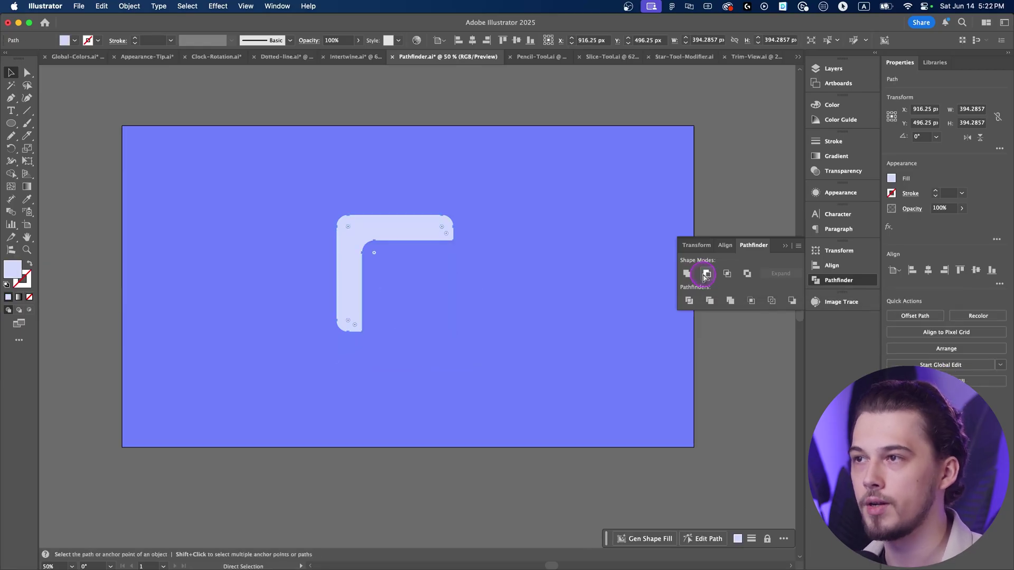
{"action": "key", "text": "cmd+z"}
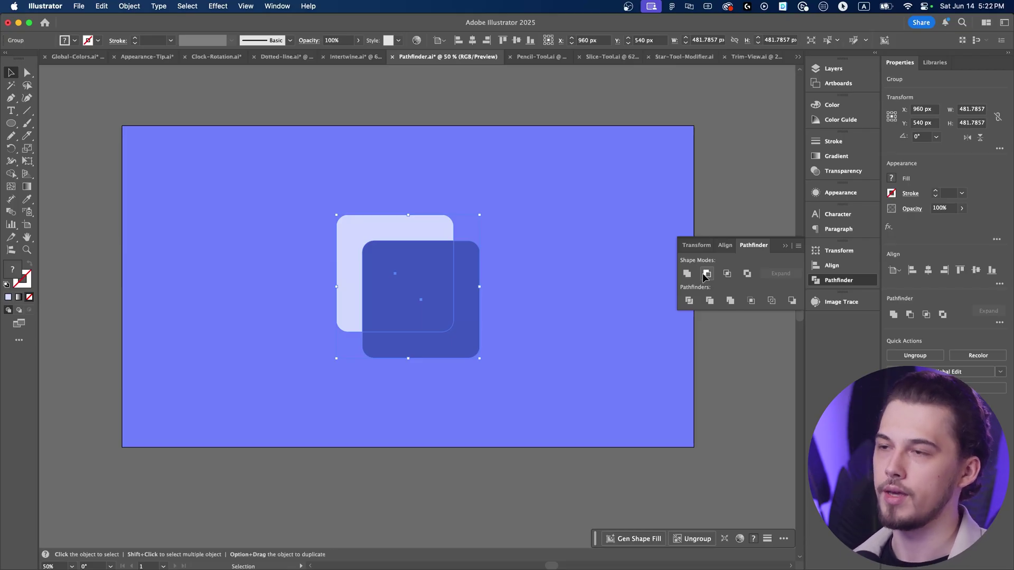
Reselect both squares and apply Minus Front as a live compound shape
{"action": "left_click", "coordinate": [707, 274]}
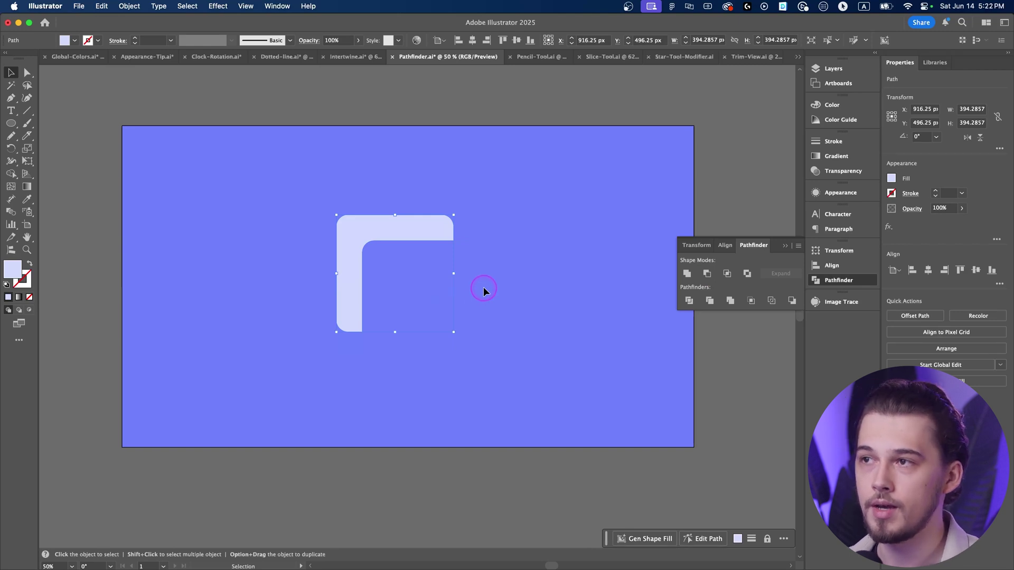
{"action": "left_click", "coordinate": [435, 283]}
{"action": "key", "text": "a"}
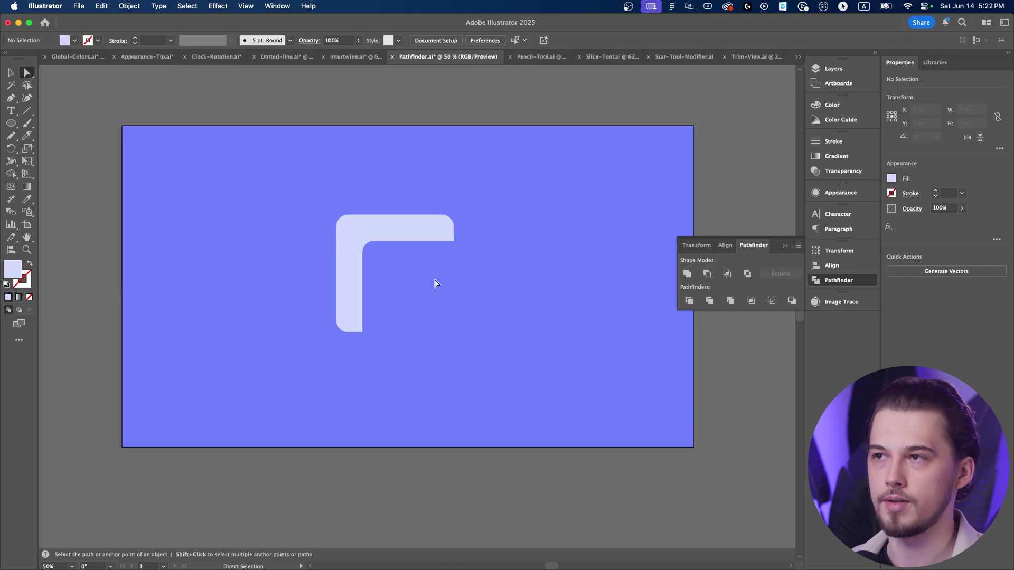
{"action": "key", "text": "super+z"}
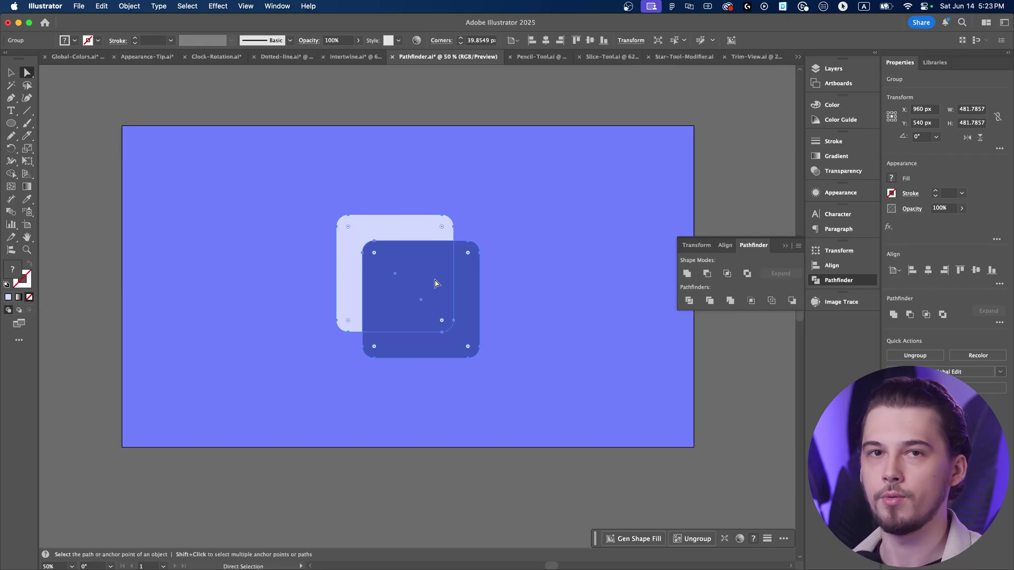
{"action": "key", "text": "v"}
{"action": "left_click_drag", "start_coordinate": [290, 164], "coordinate": [555, 272]}
{"action": "left_click", "coordinate": [415, 277]}
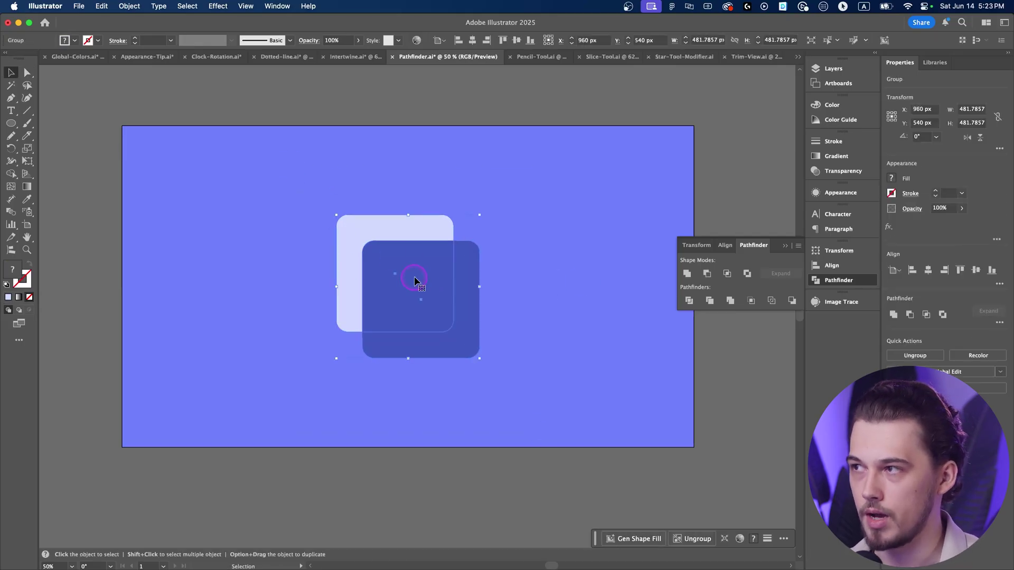
{"action": "left_click", "coordinate": [707, 274], "text": "alt"}
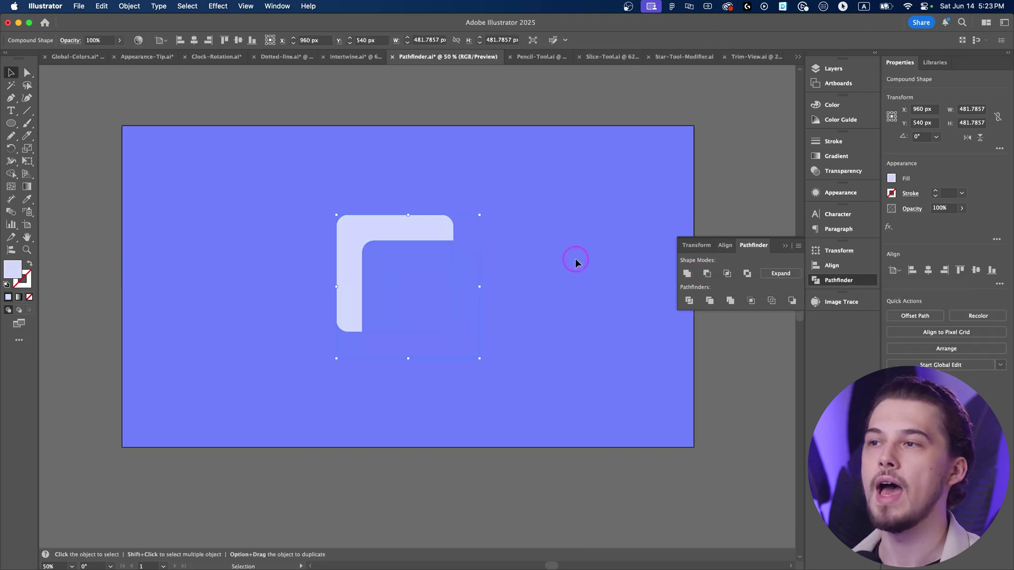
Direct-select the hidden cut-out square and shift it to move the notch
{"action": "left_click", "coordinate": [518, 319]}
{"action": "key", "text": "a"}
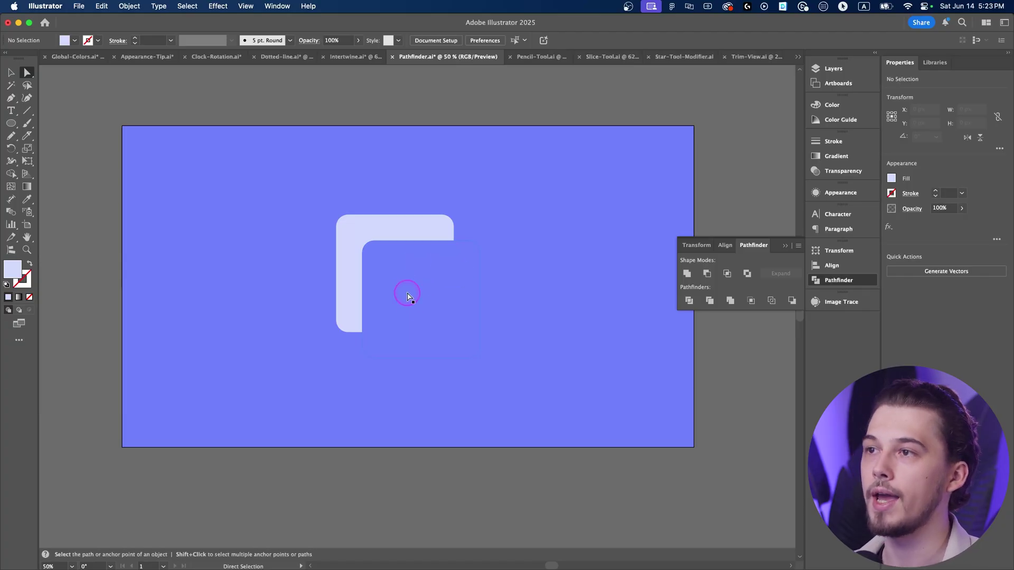
{"action": "left_click", "coordinate": [387, 277]}
{"action": "mouse_move", "coordinate": [387, 276]}
{"action": "left_mouse_down"}
{"action": "mouse_move", "coordinate": [391, 260]}
{"action": "mouse_move", "coordinate": [400, 331]}
{"action": "mouse_move", "coordinate": [354, 282]}
{"action": "mouse_move", "coordinate": [379, 281]}
{"action": "mouse_move", "coordinate": [409, 324]}
{"action": "mouse_move", "coordinate": [400, 282]}
{"action": "left_mouse_up"}
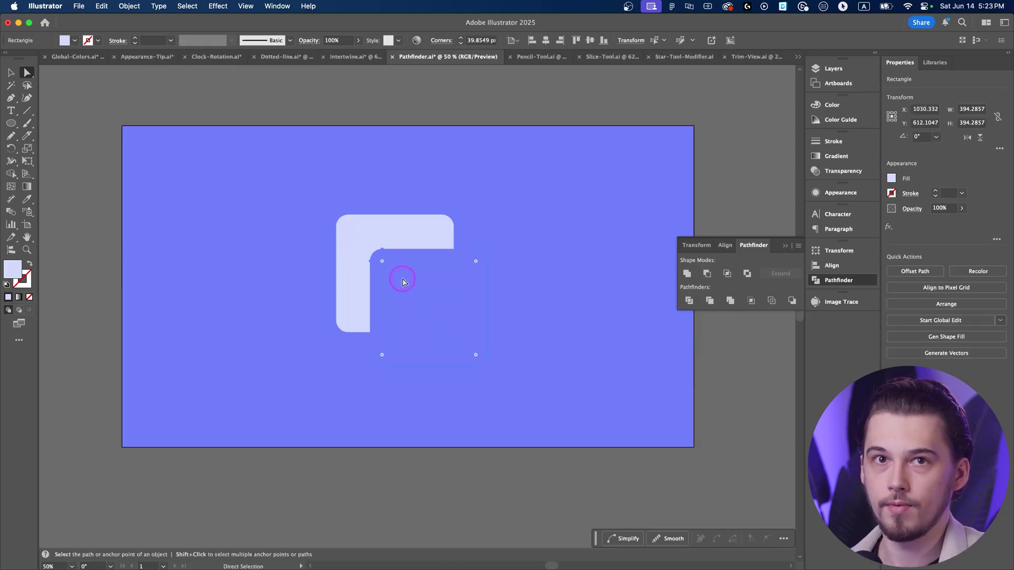
{"action": "scroll", "coordinate": [417, 285], "scroll_direction": "up", "scroll_amount": 2}
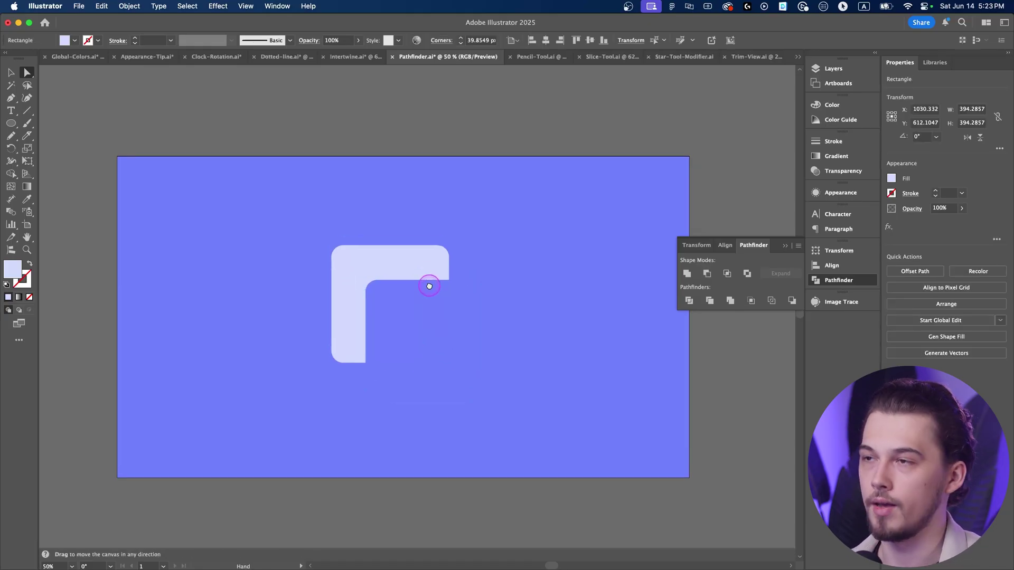
{"action": "left_click", "coordinate": [423, 226]}
Move the compound shape, then slide the cut-out square about 34 px left
{"action": "key", "text": "v"}
{"action": "left_click", "coordinate": [444, 399]}
{"action": "left_click_drag", "start_coordinate": [458, 379], "coordinate": [403, 262]}
{"action": "left_click", "coordinate": [453, 211]}
{"action": "key", "text": "a"}
{"action": "mouse_move", "coordinate": [405, 317]}
{"action": "left_mouse_down"}
{"action": "mouse_move", "coordinate": [396, 327]}
{"action": "mouse_move", "coordinate": [401, 295]}
{"action": "mouse_move", "coordinate": [391, 319]}
{"action": "mouse_move", "coordinate": [380, 296]}
{"action": "mouse_move", "coordinate": [402, 317]}
{"action": "mouse_move", "coordinate": [387, 312]}
{"action": "left_mouse_up"}
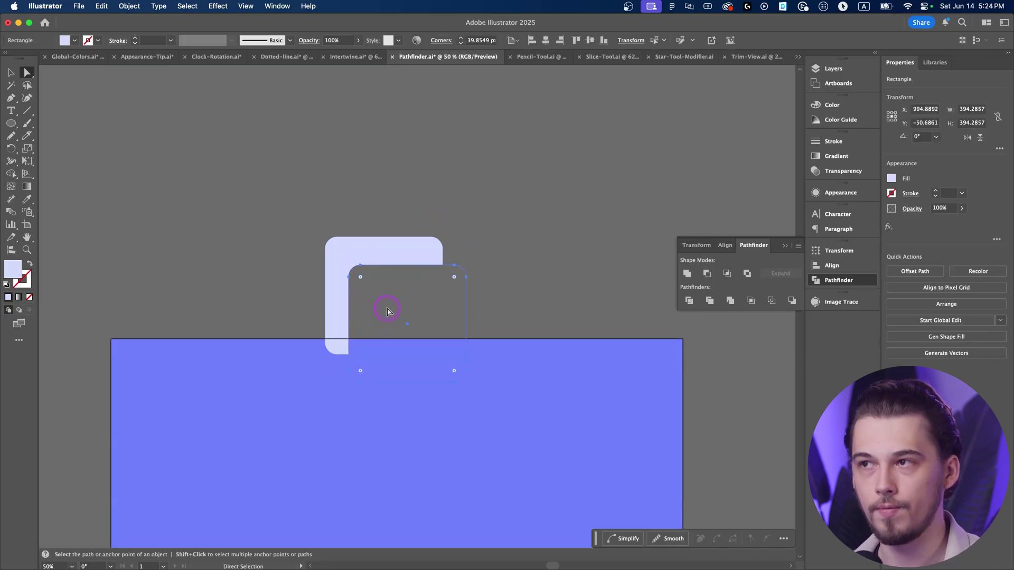
{"action": "key", "text": "v"}
{"action": "scroll", "coordinate": [303, 152], "scroll_direction": "down", "scroll_amount": 5}
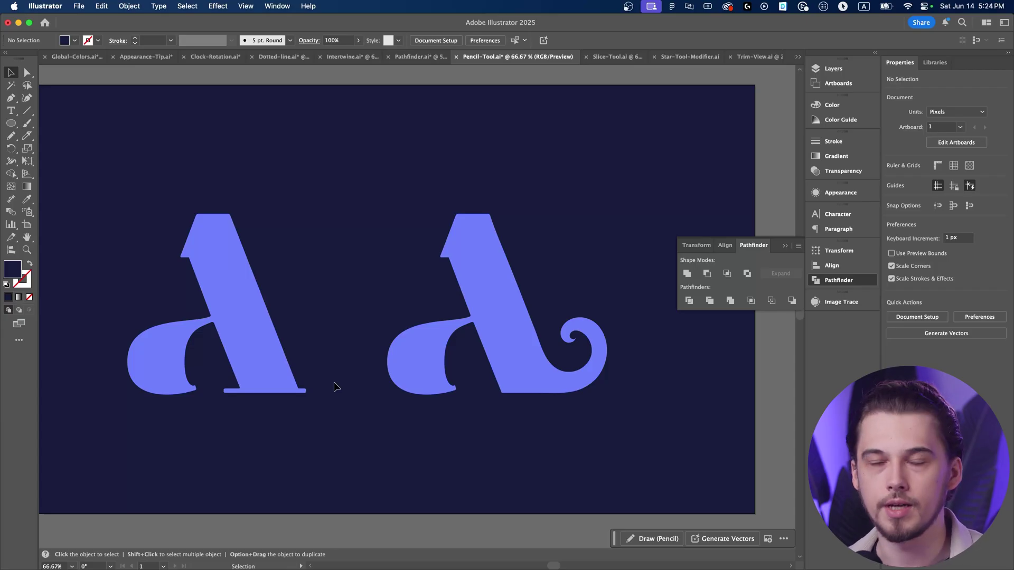
Zoom out and move the curled A off the artboard's right edge
{"action": "scroll", "coordinate": [333, 365], "scroll_direction": "down", "scroll_amount": 2}
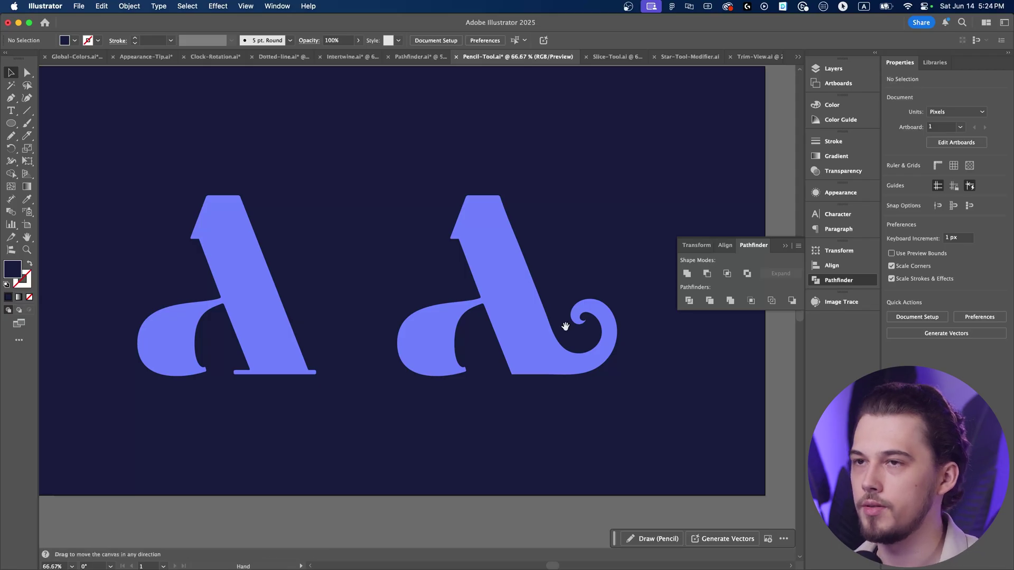
{"action": "left_click_drag", "start_coordinate": [563, 330], "coordinate": [554, 324]}
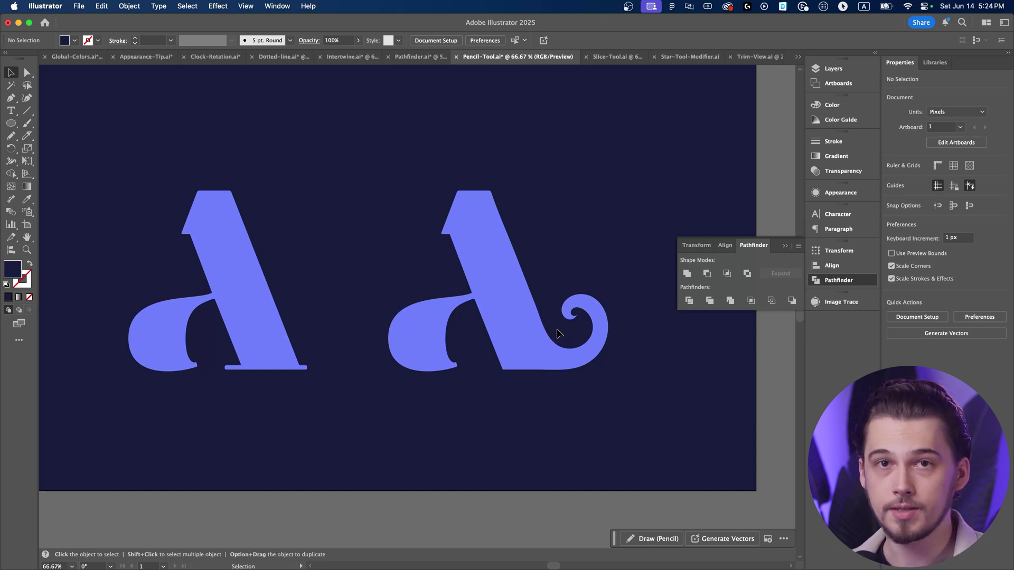
{"action": "scroll", "coordinate": [558, 334], "scroll_direction": "down", "scroll_amount": 1}
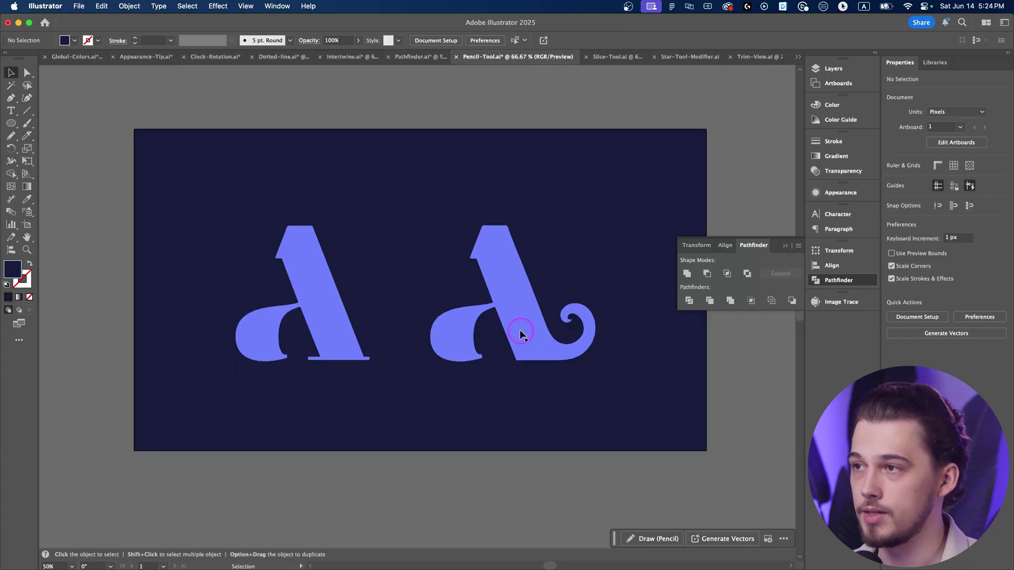
{"action": "left_click", "coordinate": [503, 308]}
{"action": "left_click_drag", "start_coordinate": [502, 308], "coordinate": [717, 308]}
Option-drag the plain A to duplicate it into the middle, adjust spacing, and select the copy
{"action": "left_click", "coordinate": [307, 316]}
{"action": "left_click_drag", "start_coordinate": [308, 316], "coordinate": [492, 316]}
{"action": "left_click_drag", "start_coordinate": [657, 334], "coordinate": [754, 338]}
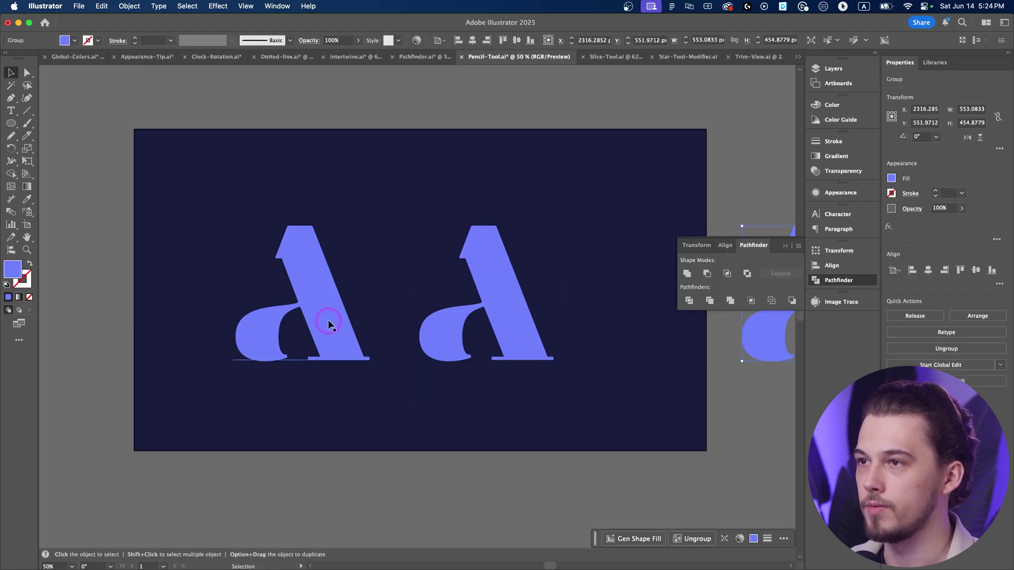
{"action": "left_click_drag", "start_coordinate": [328, 319], "coordinate": [315, 319]}
{"action": "left_click", "coordinate": [512, 244]}
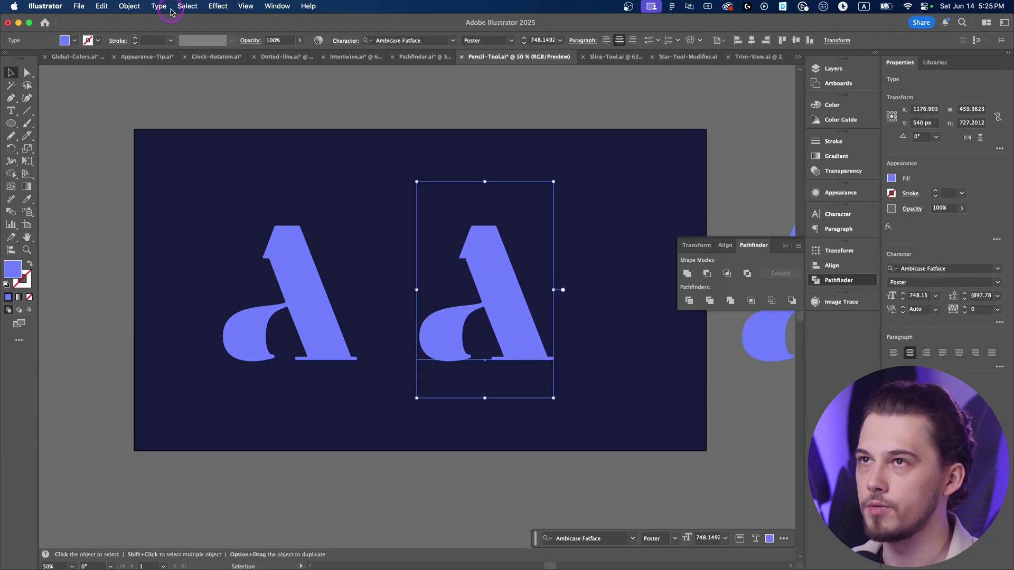
{"action": "left_click", "coordinate": [129, 5]}
Expand the middle A into outlines and zoom to 100% on it
{"action": "left_click", "coordinate": [149, 158]}
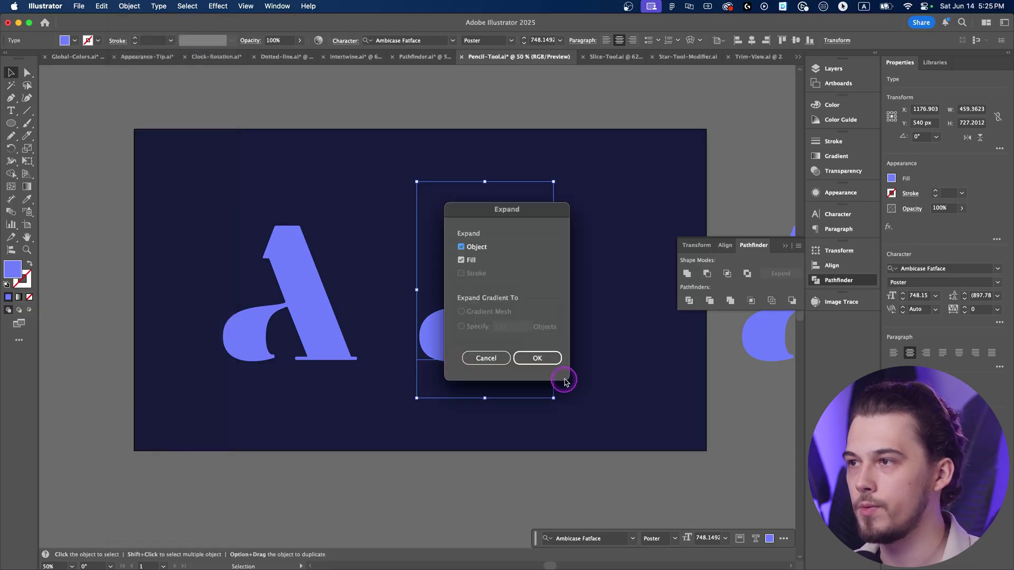
{"action": "left_click", "coordinate": [536, 357]}
{"action": "key", "text": "super+1"}
{"action": "left_click_drag", "start_coordinate": [543, 355], "coordinate": [478, 352]}
{"action": "key", "text": "a"}
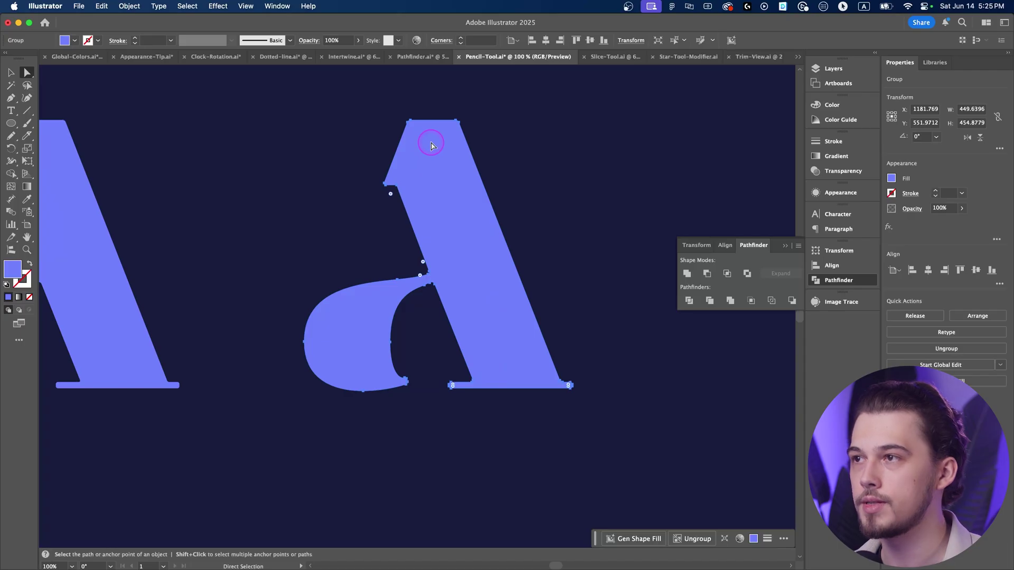
{"action": "left_click", "coordinate": [595, 208]}
{"action": "key", "text": "v"}
{"action": "left_click", "coordinate": [414, 153]}
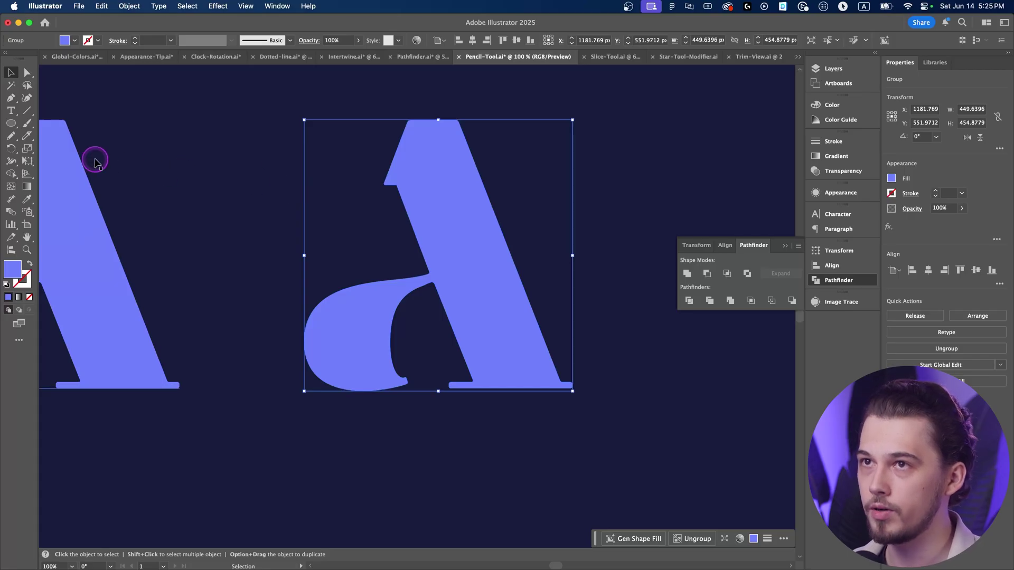
Set the Pencil tool to Smooth fidelity, editing selected paths within 6 pixels
{"action": "left_click", "coordinate": [11, 136]}
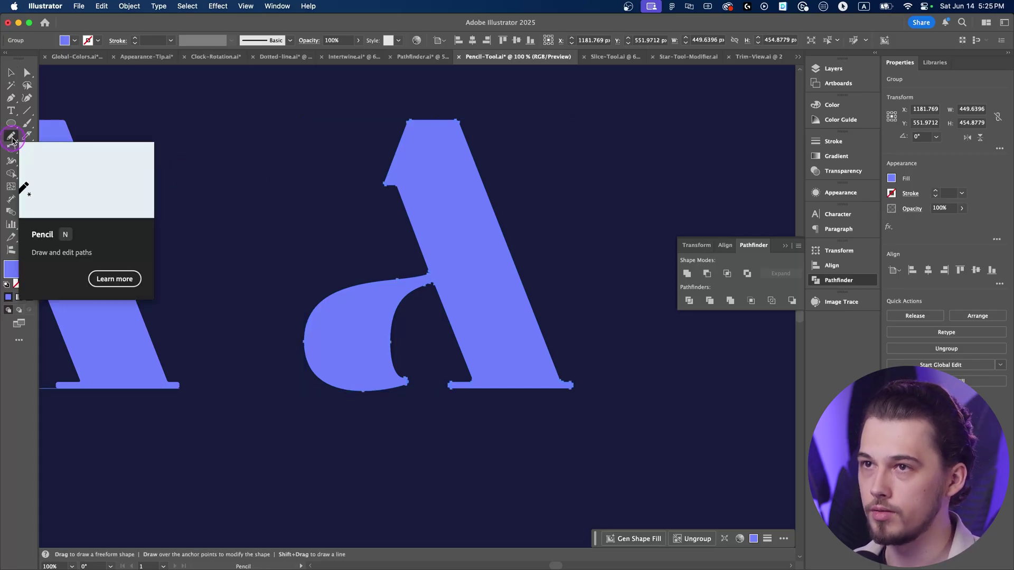
{"action": "double_click", "coordinate": [11, 136]}
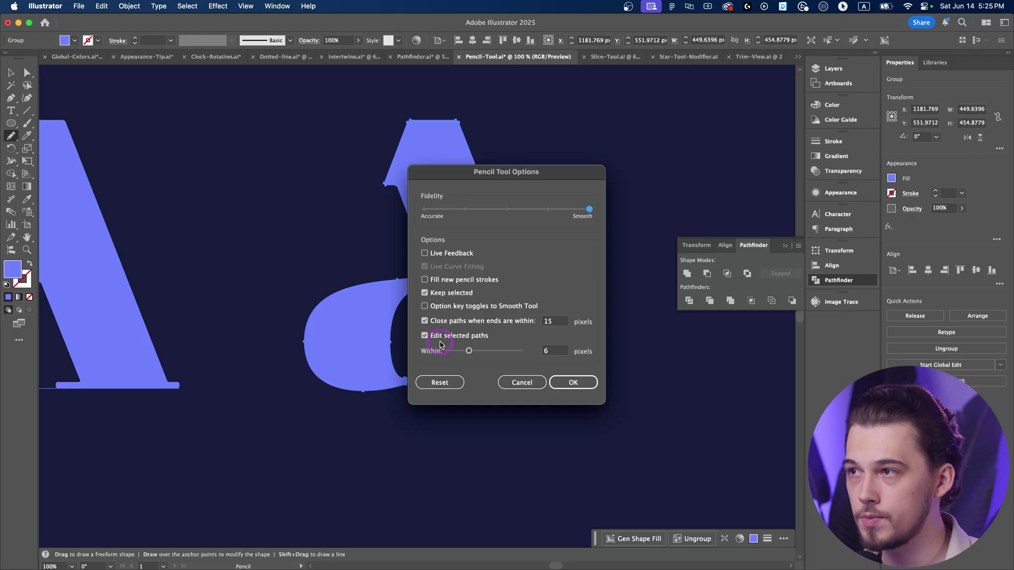
{"action": "left_click", "coordinate": [586, 386]}
Draw a trial pencil curl from the A's bottom-right foot, then undo it
{"action": "left_click_drag", "start_coordinate": [571, 339], "coordinate": [462, 351]}
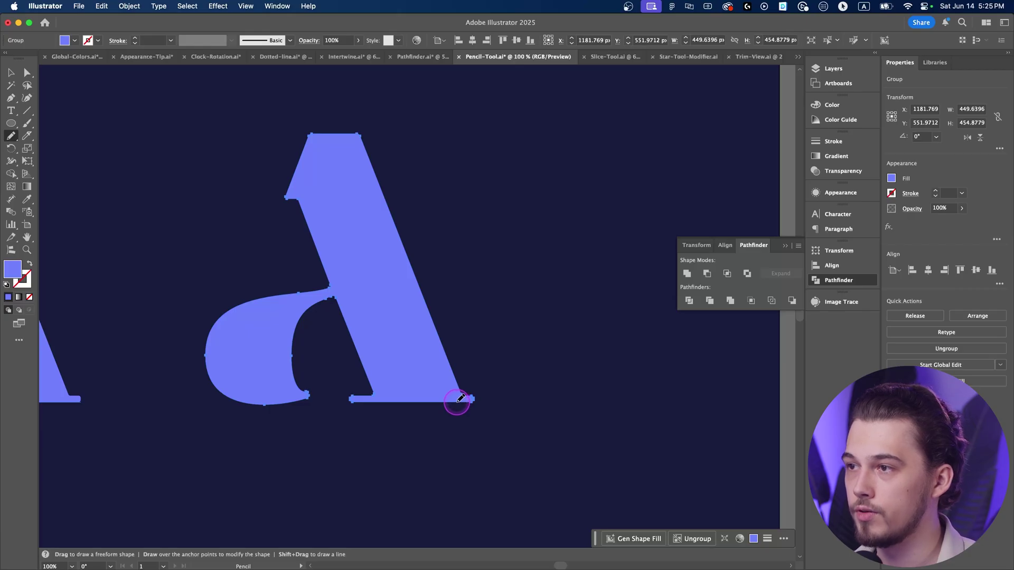
{"action": "mouse_move", "coordinate": [471, 403]}
{"action": "left_mouse_down"}
{"action": "mouse_move", "coordinate": [530, 389]}
{"action": "mouse_move", "coordinate": [580, 352]}
{"action": "mouse_move", "coordinate": [614, 249]}
{"action": "mouse_move", "coordinate": [579, 199]}
{"action": "mouse_move", "coordinate": [511, 194]}
{"action": "mouse_move", "coordinate": [465, 223]}
{"action": "mouse_move", "coordinate": [471, 272]}
{"action": "mouse_move", "coordinate": [493, 259]}
{"action": "left_mouse_up"}
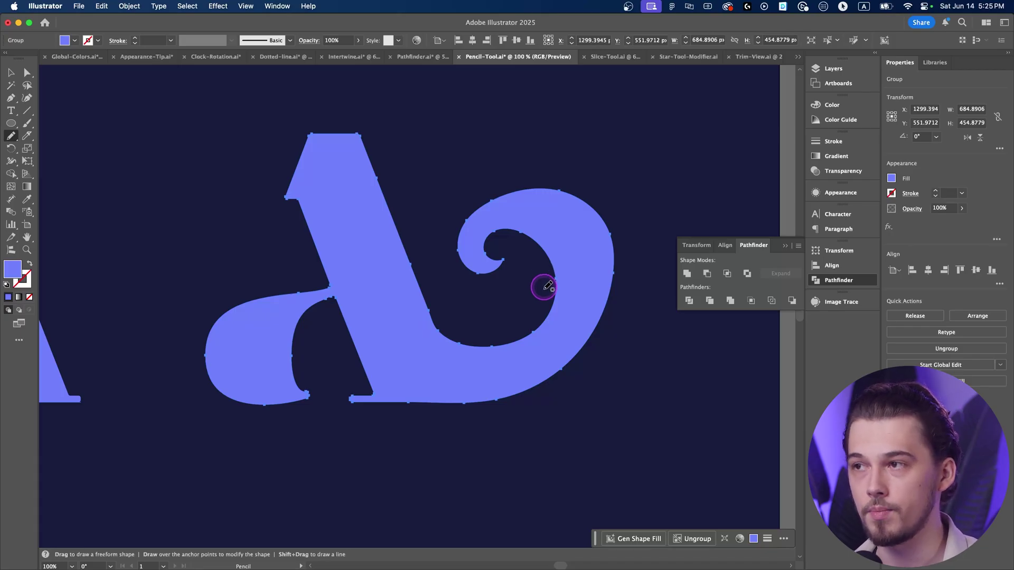
{"action": "key", "text": "a"}
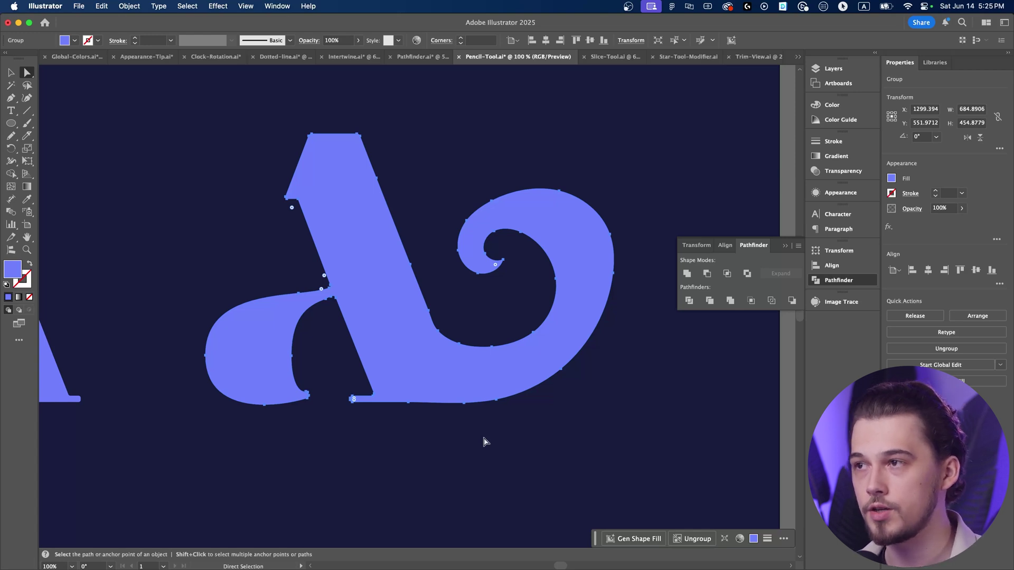
{"action": "left_click", "coordinate": [478, 313]}
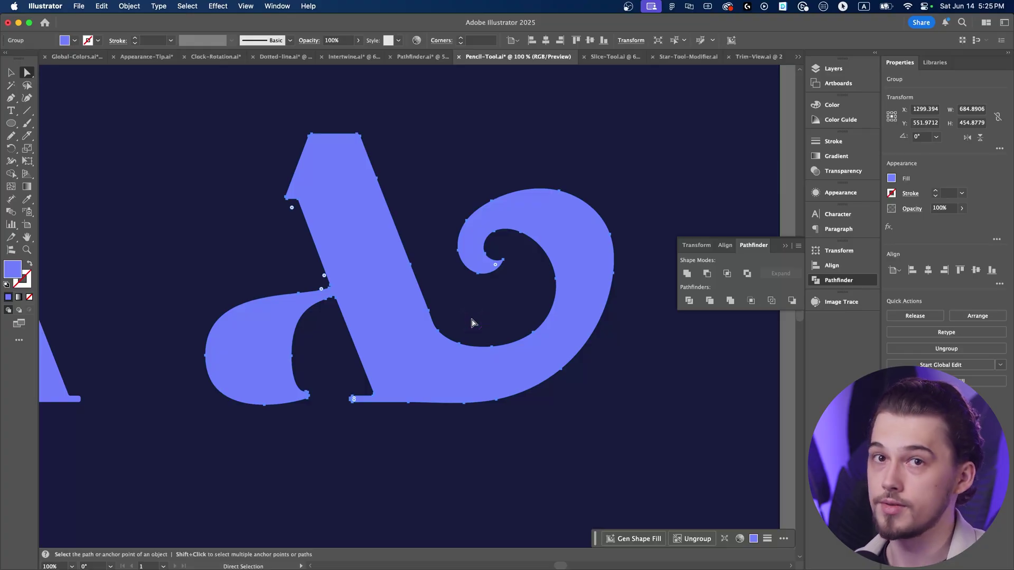
{"action": "key", "text": "super+z"}
{"action": "scroll", "coordinate": [426, 274], "scroll_direction": "left", "scroll_amount": 3}
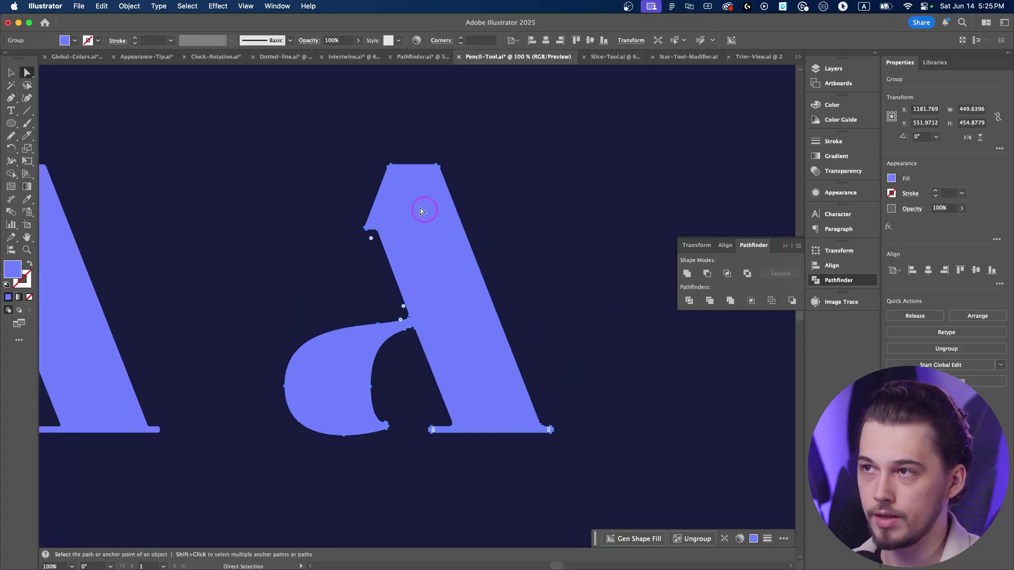
Pencil a swirl from the A's upper-left notch so it merges into the letter, then inspect its anchors
{"action": "key", "text": "n"}
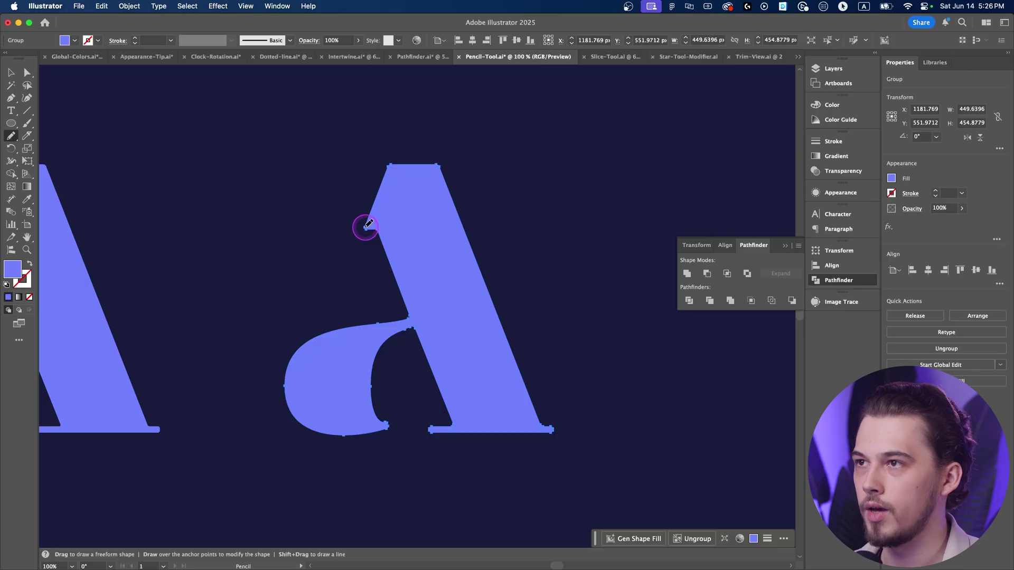
{"action": "mouse_move", "coordinate": [365, 228]}
{"action": "left_mouse_down"}
{"action": "mouse_move", "coordinate": [331, 266]}
{"action": "mouse_move", "coordinate": [256, 280]}
{"action": "mouse_move", "coordinate": [224, 243]}
{"action": "mouse_move", "coordinate": [268, 203]}
{"action": "mouse_move", "coordinate": [297, 226]}
{"action": "mouse_move", "coordinate": [262, 232]}
{"action": "mouse_move", "coordinate": [305, 246]}
{"action": "mouse_move", "coordinate": [307, 184]}
{"action": "mouse_move", "coordinate": [238, 173]}
{"action": "mouse_move", "coordinate": [205, 206]}
{"action": "mouse_move", "coordinate": [194, 266]}
{"action": "mouse_move", "coordinate": [171, 169]}
{"action": "mouse_move", "coordinate": [283, 111]}
{"action": "mouse_move", "coordinate": [329, 142]}
{"action": "mouse_move", "coordinate": [392, 161]}
{"action": "left_mouse_up"}
{"action": "key", "text": "a"}
{"action": "left_click", "coordinate": [564, 226]}
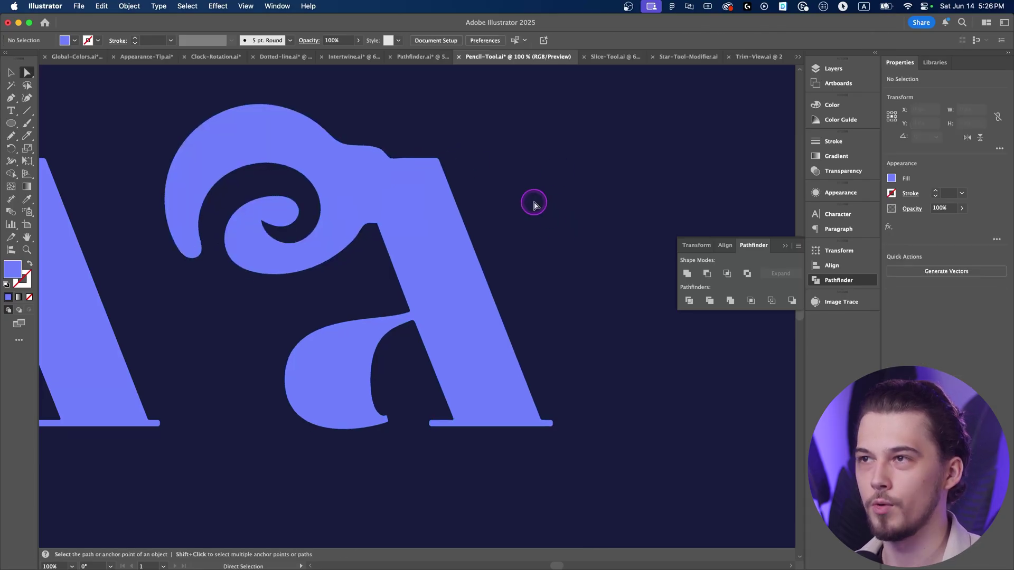
{"action": "left_click", "coordinate": [366, 191]}
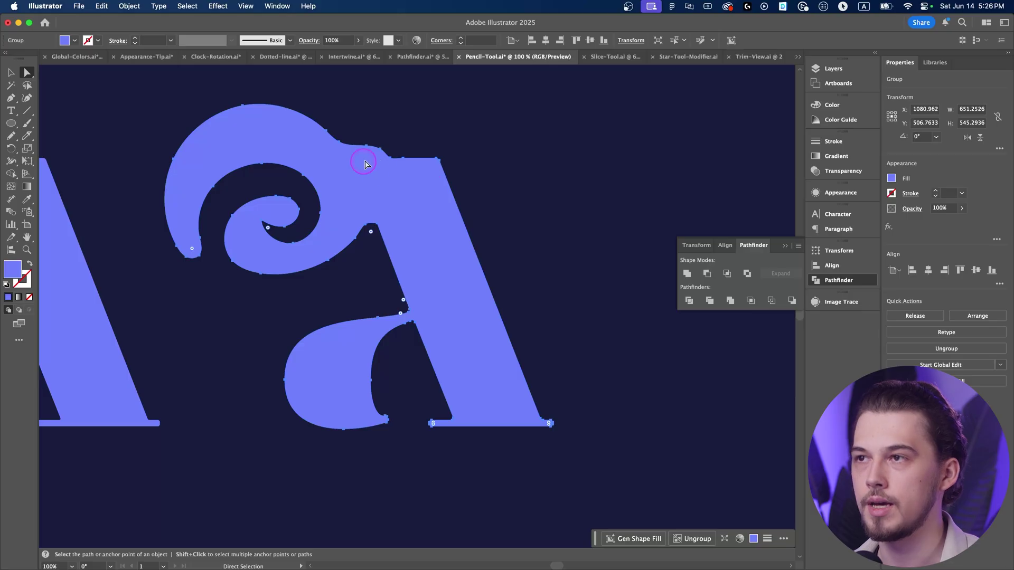
{"action": "left_click", "coordinate": [527, 238]}
{"action": "scroll", "coordinate": [528, 241], "scroll_direction": "down", "scroll_amount": 2}
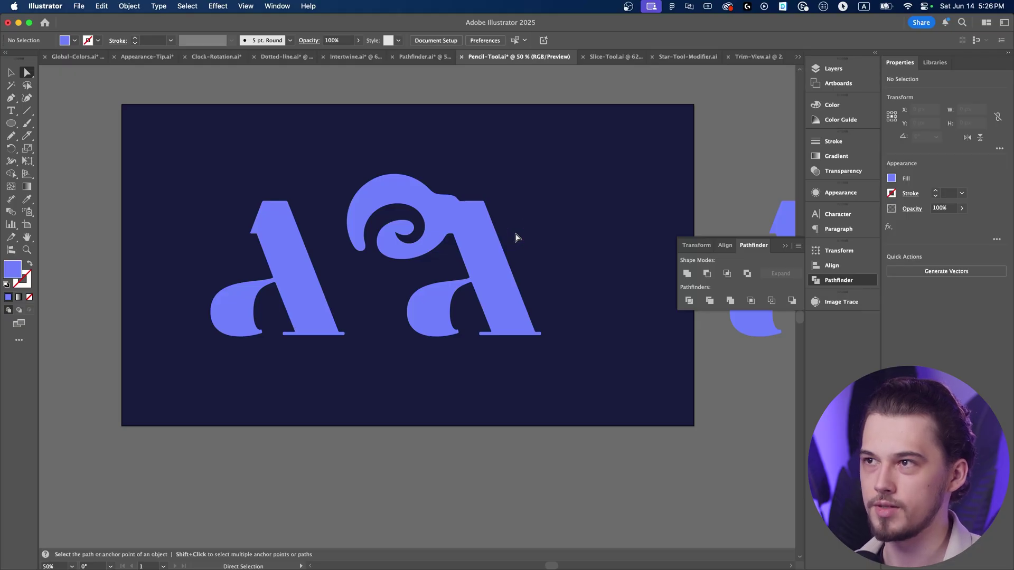
Open Pencil Tool Options, cancel it, then reopen it and drag Fidelity to a middle value
{"action": "left_click_drag", "start_coordinate": [530, 238], "coordinate": [480, 255]}
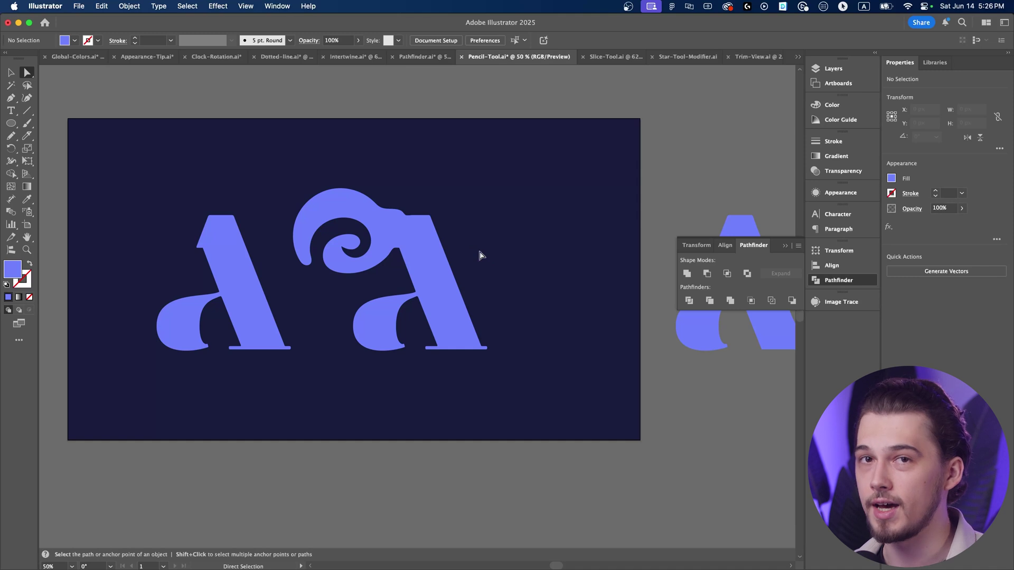
{"action": "left_click", "coordinate": [479, 253]}
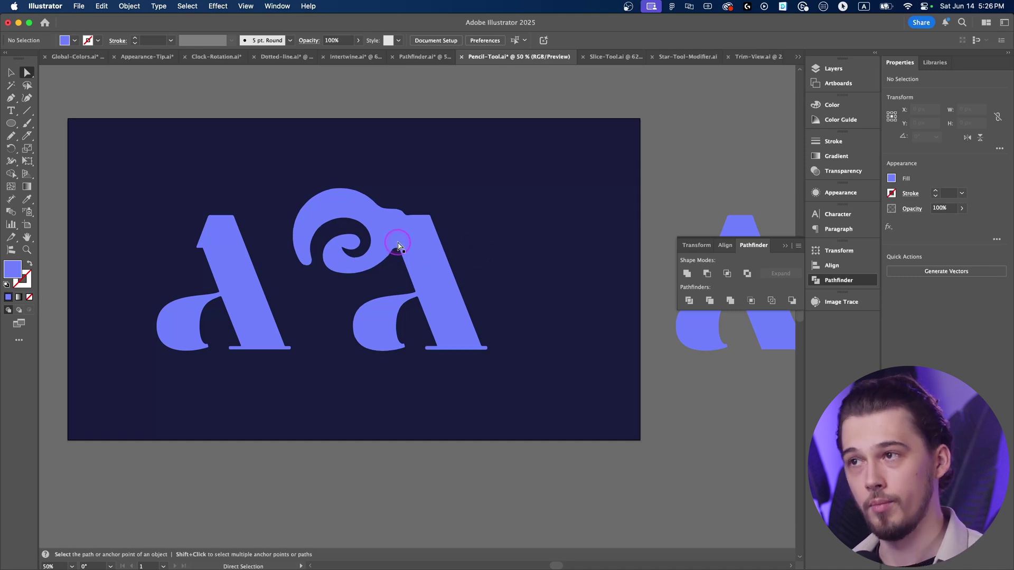
{"action": "left_click", "coordinate": [354, 261]}
{"action": "double_click", "coordinate": [12, 137]}
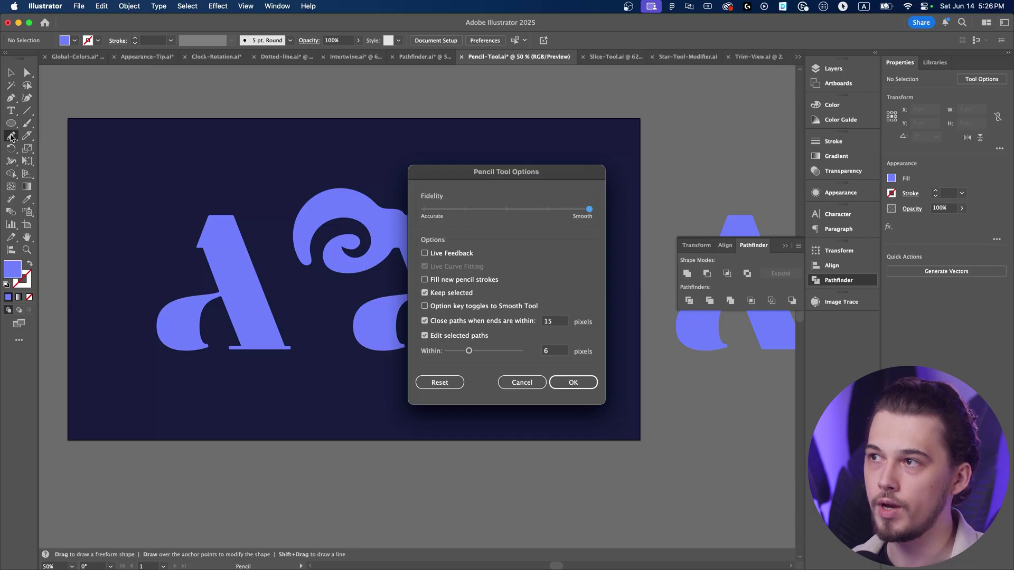
{"action": "left_click_drag", "start_coordinate": [562, 167], "coordinate": [555, 135]}
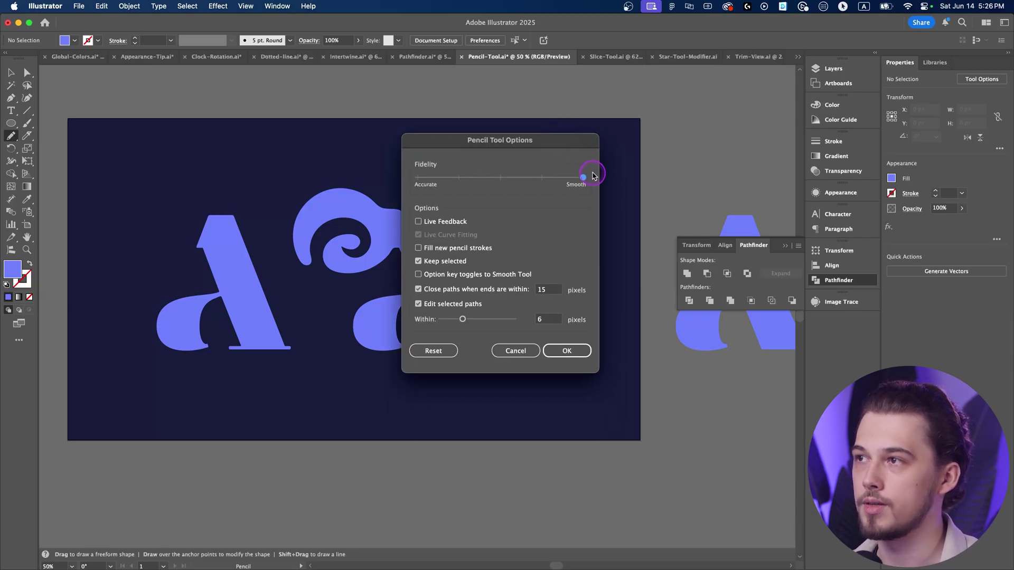
{"action": "left_click", "coordinate": [516, 351]}
{"action": "double_click", "coordinate": [11, 136]}
{"action": "mouse_move", "coordinate": [571, 180]}
{"action": "left_mouse_down"}
{"action": "mouse_move", "coordinate": [499, 178]}
{"action": "mouse_move", "coordinate": [584, 177]}
{"action": "left_mouse_up"}
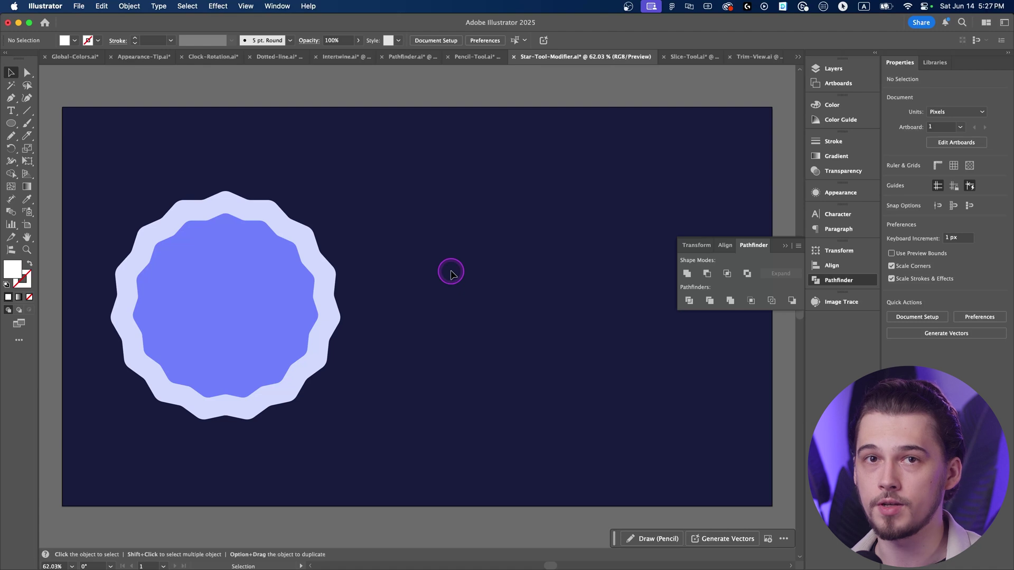
Drag out a white star beside the badge with the Star tool, using arrow keys to set eleven points
{"action": "left_click", "coordinate": [788, 247]}
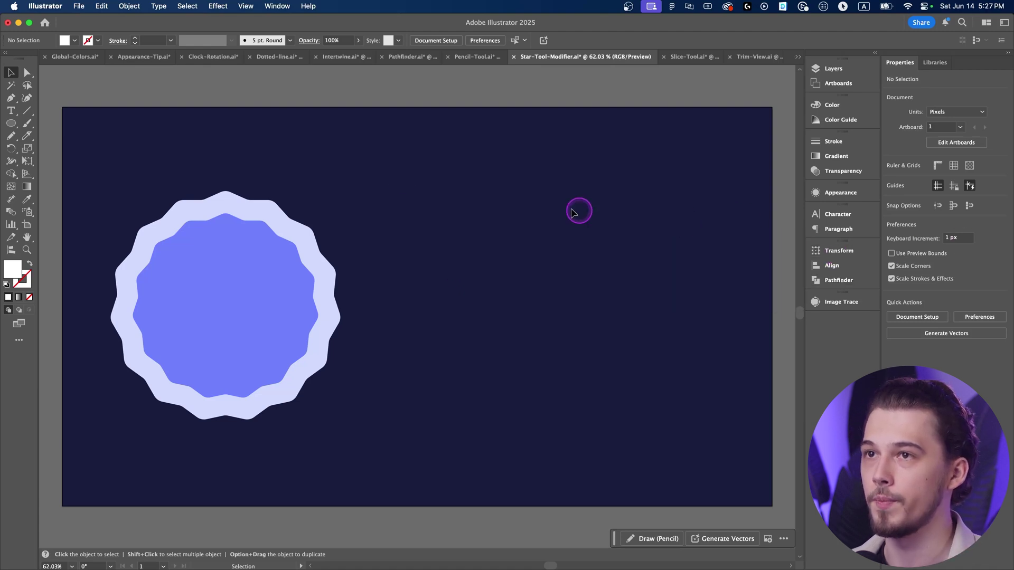
{"action": "left_click", "coordinate": [13, 125]}
{"action": "left_click_drag", "start_coordinate": [15, 128], "coordinate": [79, 175]}
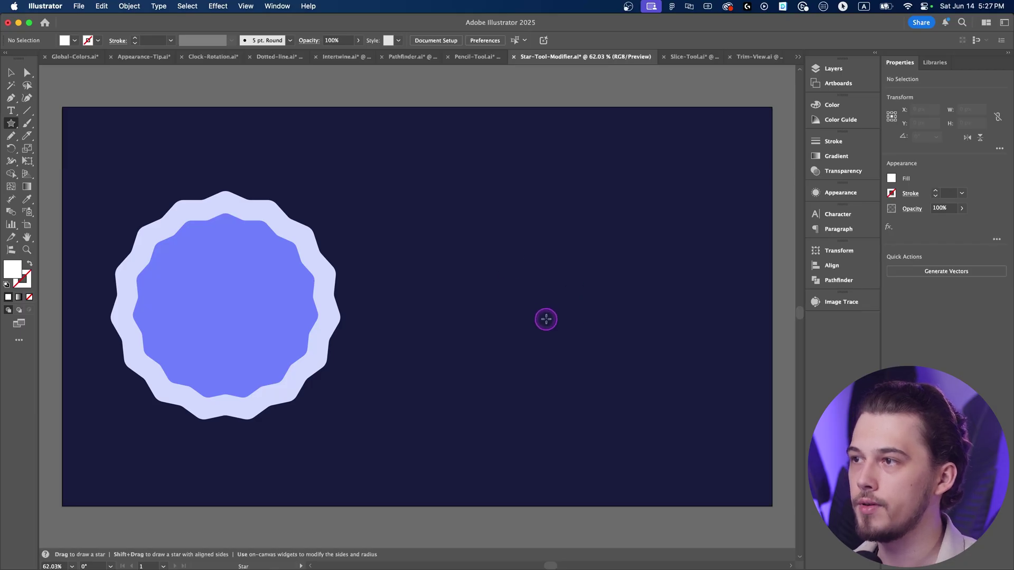
{"action": "left_click_drag", "start_coordinate": [546, 318], "coordinate": [547, 201]}
{"action": "key", "text": "Down"}
{"action": "key", "text": "Down"}
{"action": "key", "text": "Down"}
{"action": "key", "text": "Down"}
{"action": "key", "text": "Down"}
{"action": "key", "text": "Down"}
{"action": "key", "text": "Down"}
{"action": "key", "text": "Down"}
{"action": "key", "text": "Down"}
{"action": "key", "text": "Down"}
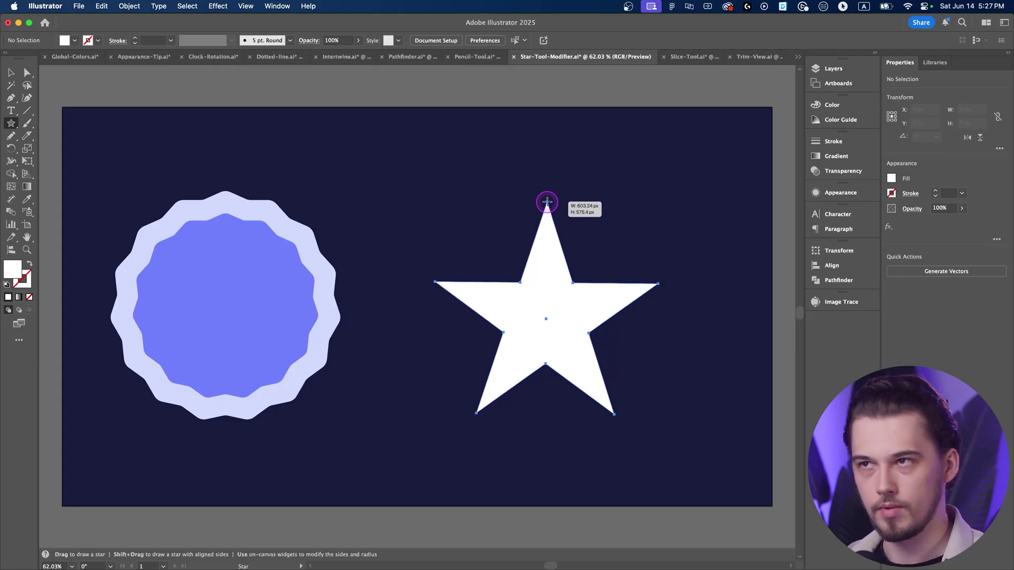
{"action": "left_click_drag", "start_coordinate": [547, 202], "coordinate": [547, 201]}
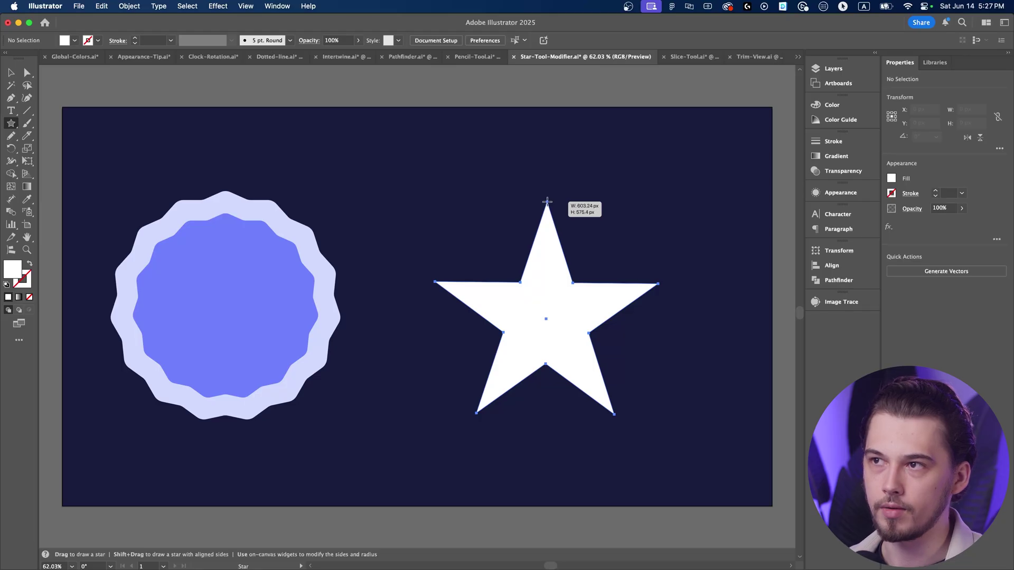
{"action": "mouse_move", "coordinate": [551, 198]}
{"action": "left_mouse_down"}
{"action": "mouse_move", "coordinate": [534, 184]}
{"action": "mouse_move", "coordinate": [558, 203]}
{"action": "left_mouse_up"}
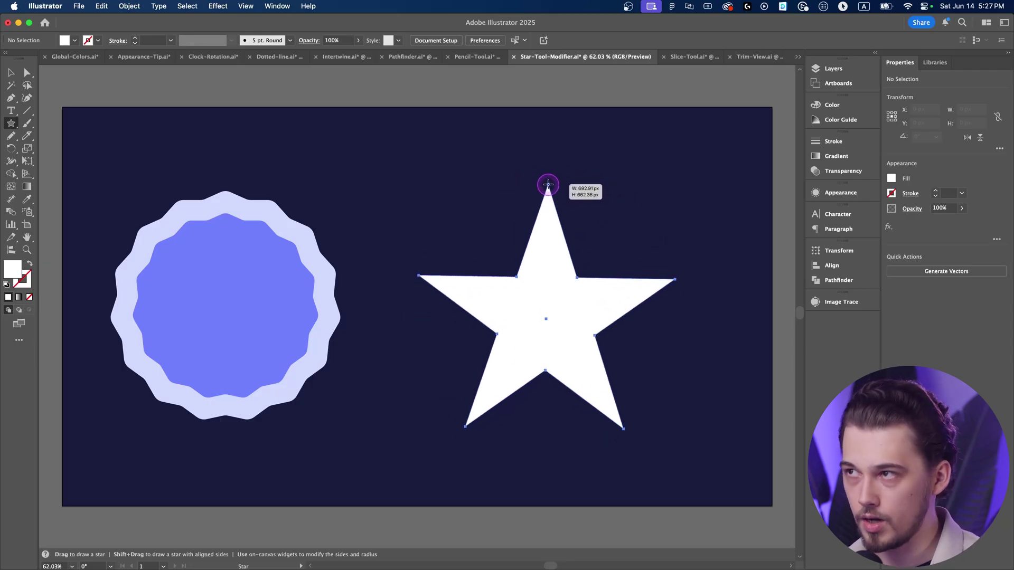
{"action": "key", "text": "Up"}
{"action": "key", "text": "Down"}
{"action": "key", "text": "Down"}
{"action": "key", "text": "Down"}
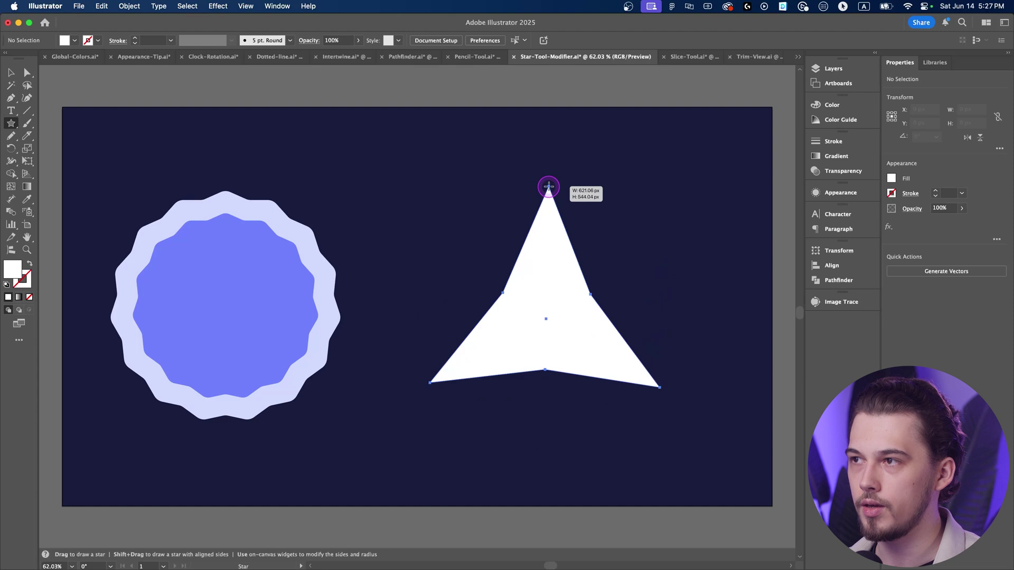
{"action": "key", "text": "Up"}
{"action": "key", "text": "Up"}
{"action": "key", "text": "Up"}
{"action": "key", "text": "Up"}
{"action": "key", "text": "Up"}
{"action": "key", "text": "Up"}
{"action": "key", "text": "Up"}
{"action": "key", "text": "Up"}
{"action": "key", "text": "Up"}
{"action": "key", "text": "Up"}
{"action": "key", "text": "Up"}
{"action": "key", "text": "Up"}
{"action": "key", "text": "Up"}
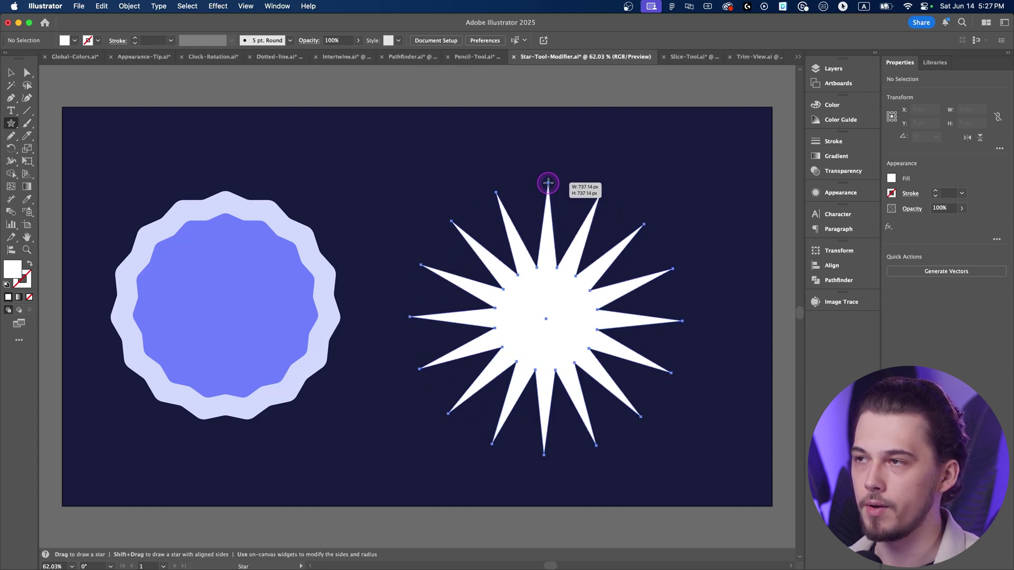
{"action": "left_click_drag", "start_coordinate": [548, 182], "coordinate": [552, 253]}
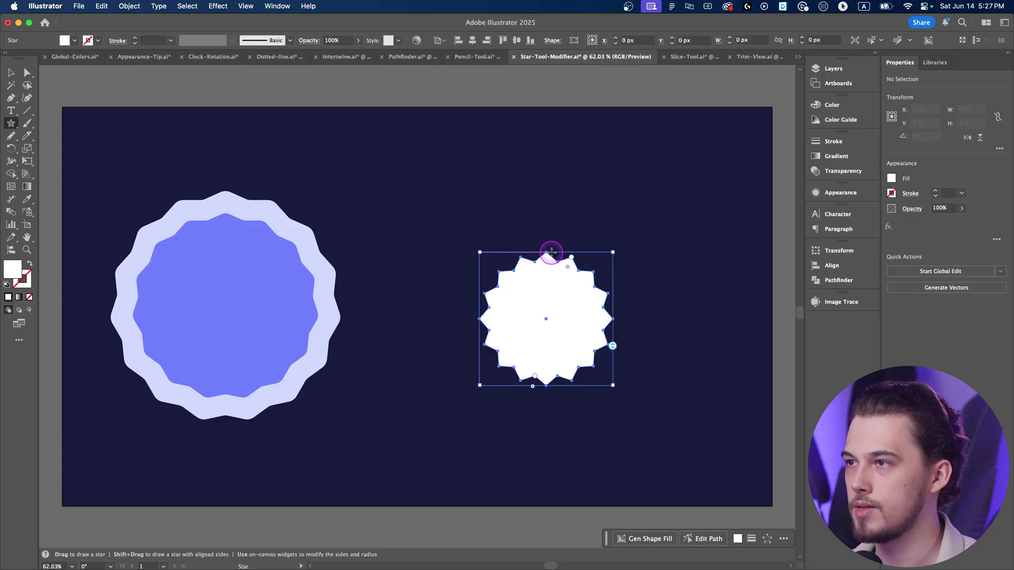
Round the star's points with its corner widget and deselect to preview the result
{"action": "scroll", "coordinate": [540, 303], "scroll_direction": "up", "scroll_amount": 3}
{"action": "scroll", "coordinate": [532, 319], "scroll_direction": "up", "scroll_amount": 4}
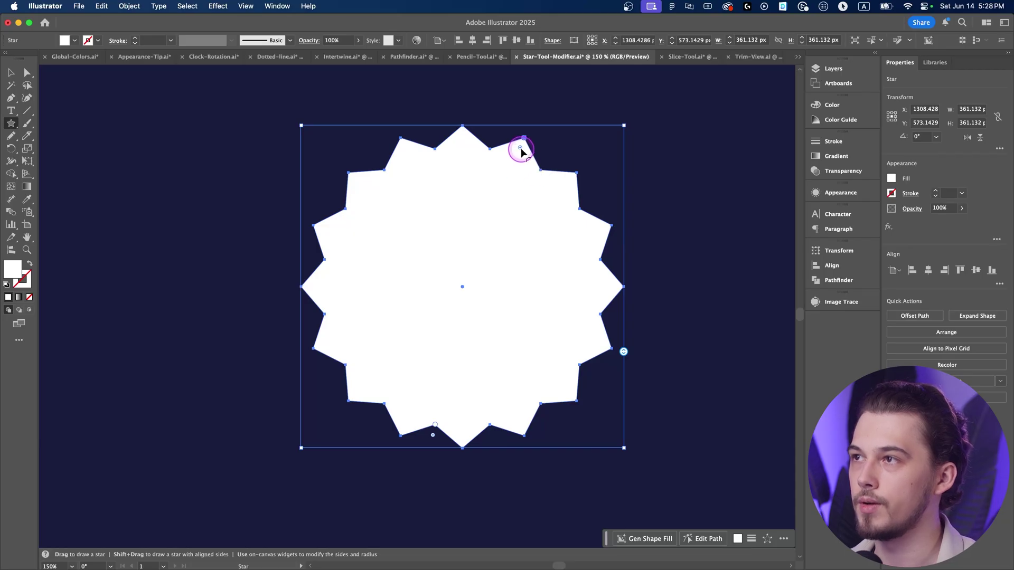
{"action": "scroll", "coordinate": [521, 152], "scroll_direction": "up", "scroll_amount": 3}
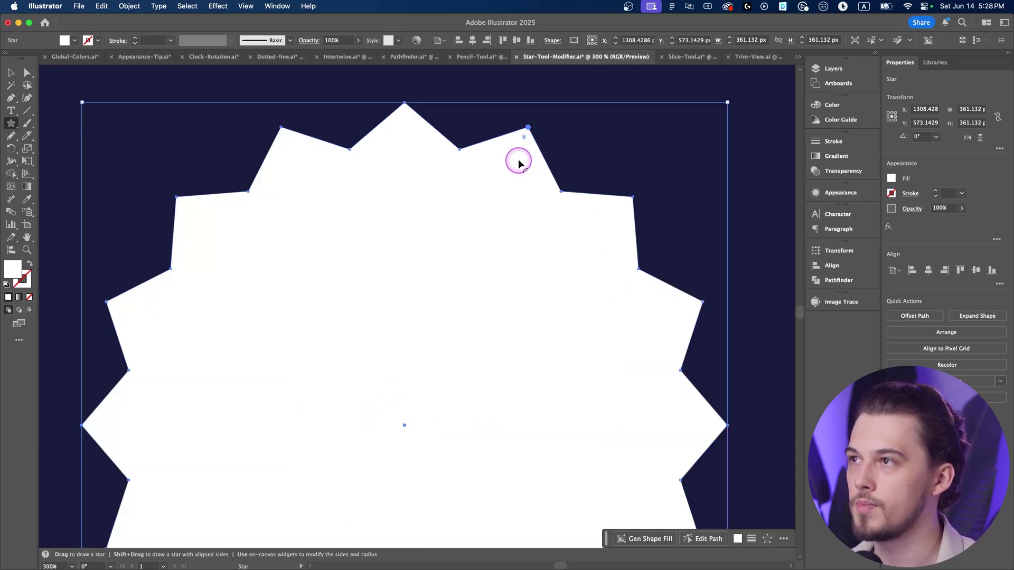
{"action": "scroll", "coordinate": [519, 162], "scroll_direction": "down", "scroll_amount": 3}
{"action": "mouse_move", "coordinate": [518, 162]}
{"action": "left_mouse_down"}
{"action": "mouse_move", "coordinate": [506, 170]}
{"action": "mouse_move", "coordinate": [515, 168]}
{"action": "left_mouse_up"}
{"action": "key", "text": "a"}
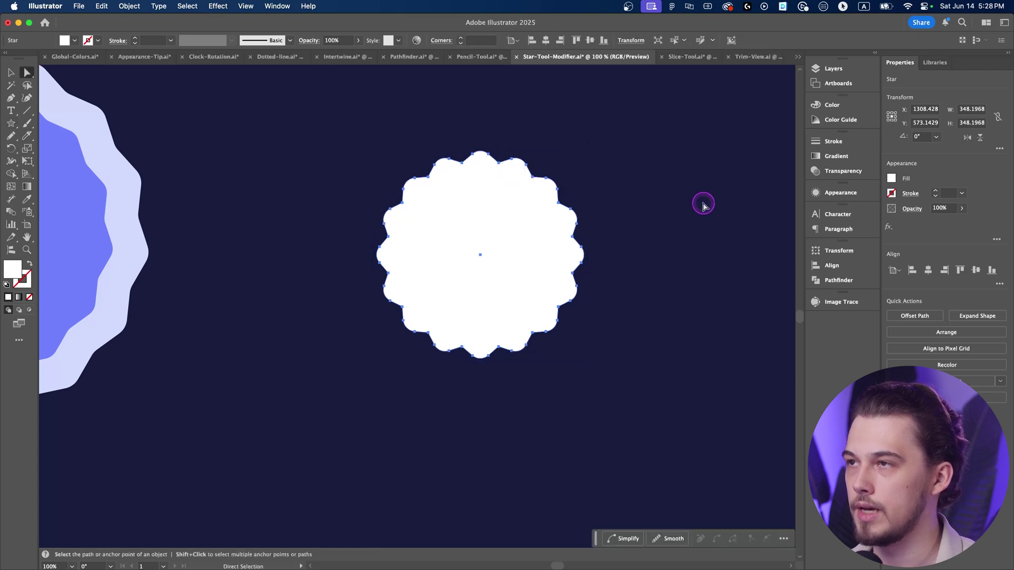
{"action": "left_click", "coordinate": [703, 206]}
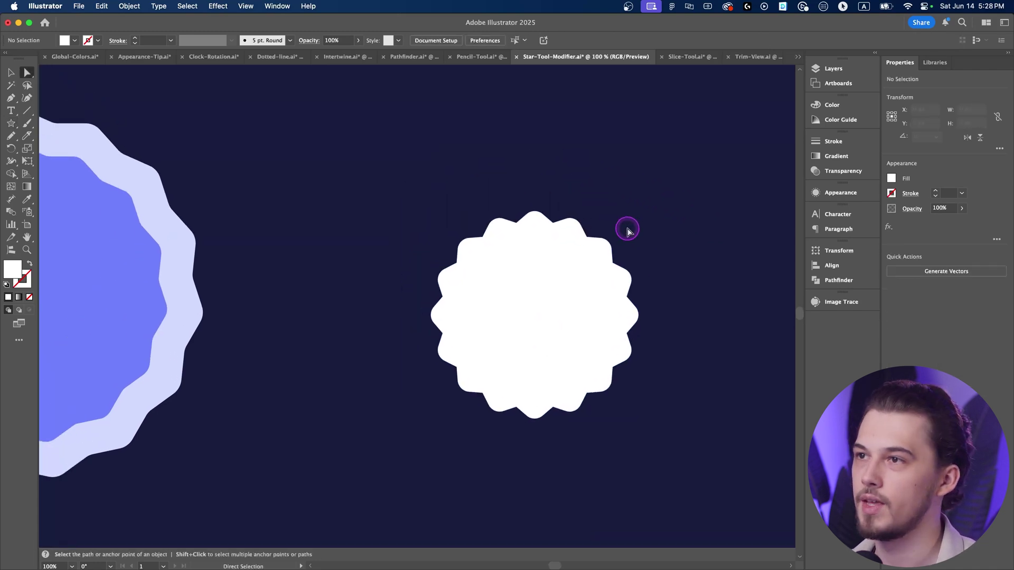
{"action": "scroll", "coordinate": [572, 234], "scroll_direction": "down", "scroll_amount": 1}
Reselect the white star, undo the corner rounding, and delete it
{"action": "left_click", "coordinate": [555, 283]}
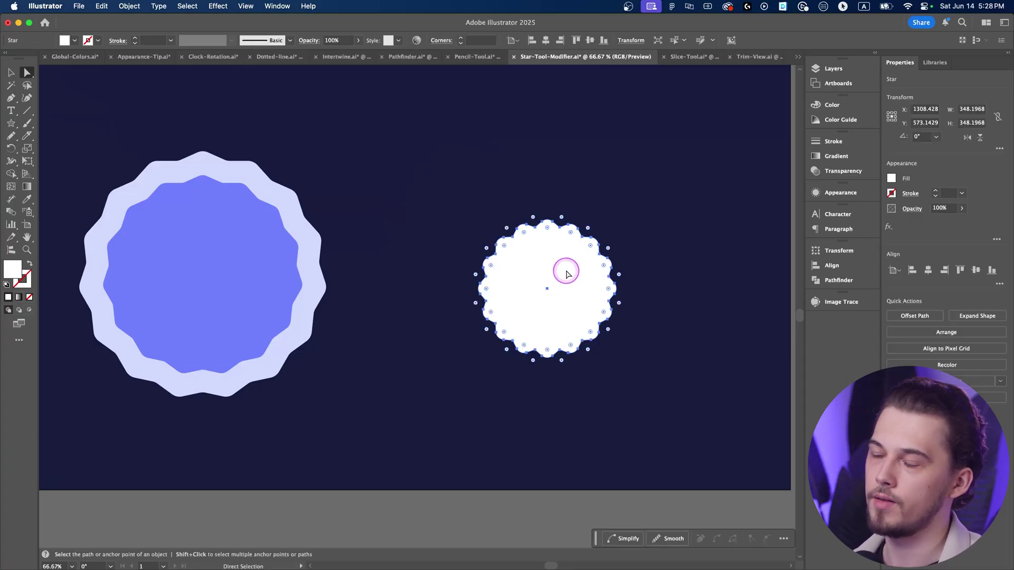
{"action": "key", "text": "super+z"}
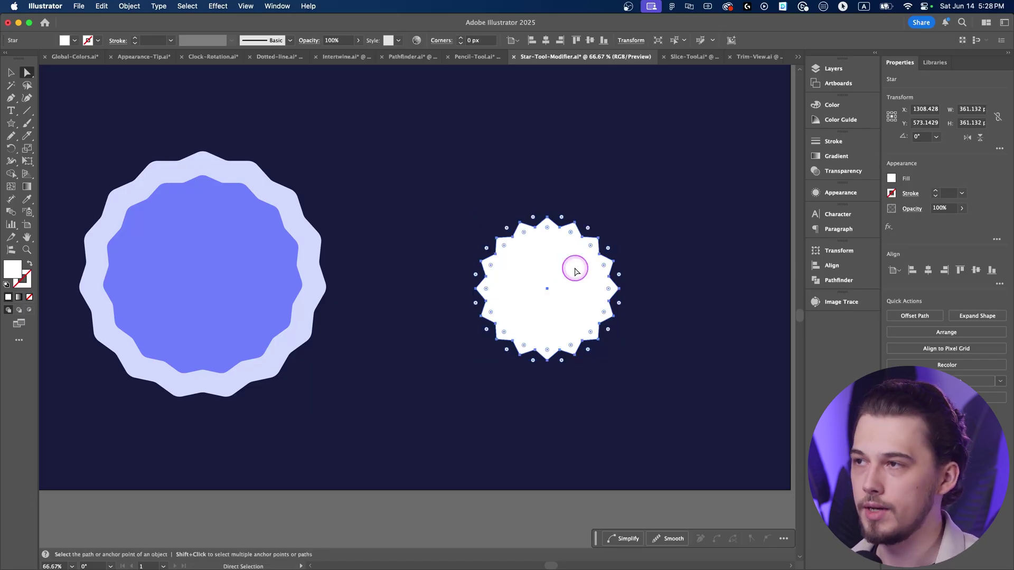
{"action": "key", "text": "Delete"}
Draw a new star on the empty canvas, adjusting its point count with the arrow keys
{"action": "left_click", "coordinate": [10, 123]}
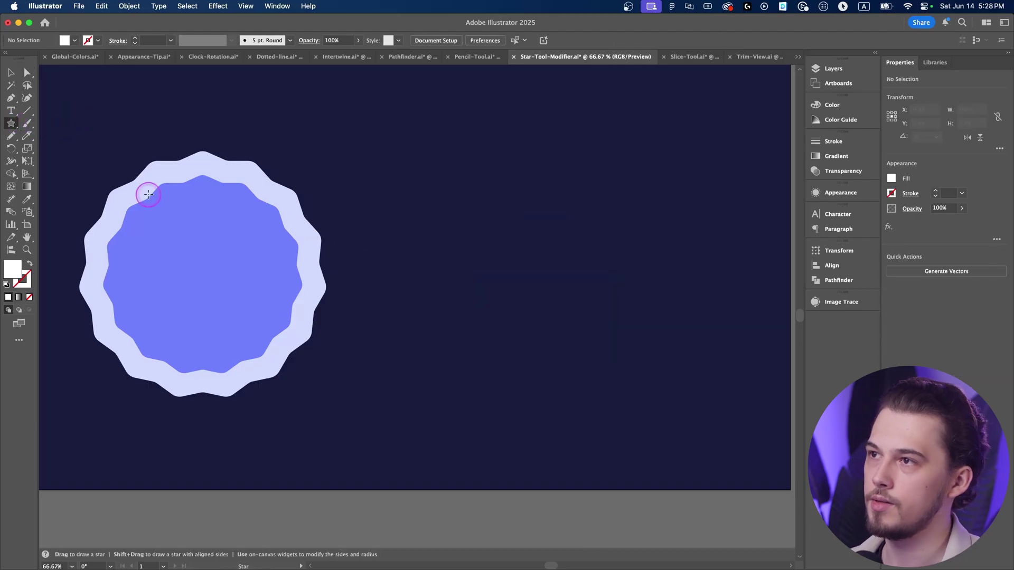
{"action": "left_click_drag", "start_coordinate": [532, 269], "coordinate": [537, 230]}
{"action": "key", "text": "Down"}
{"action": "key", "text": "Down"}
{"action": "key", "text": "Down"}
{"action": "key", "text": "Down"}
{"action": "key", "text": "Down"}
{"action": "key", "text": "Down"}
{"action": "key", "text": "Down"}
{"action": "key", "text": "Down"}
{"action": "key", "text": "Down"}
{"action": "key", "text": "Down"}
{"action": "key", "text": "Down"}
{"action": "key", "text": "Down"}
{"action": "key", "text": "Down"}
{"action": "key", "text": "Up"}
{"action": "key", "text": "Up"}
{"action": "key", "text": "Up"}
{"action": "key", "text": "Up"}
{"action": "key", "text": "Up"}
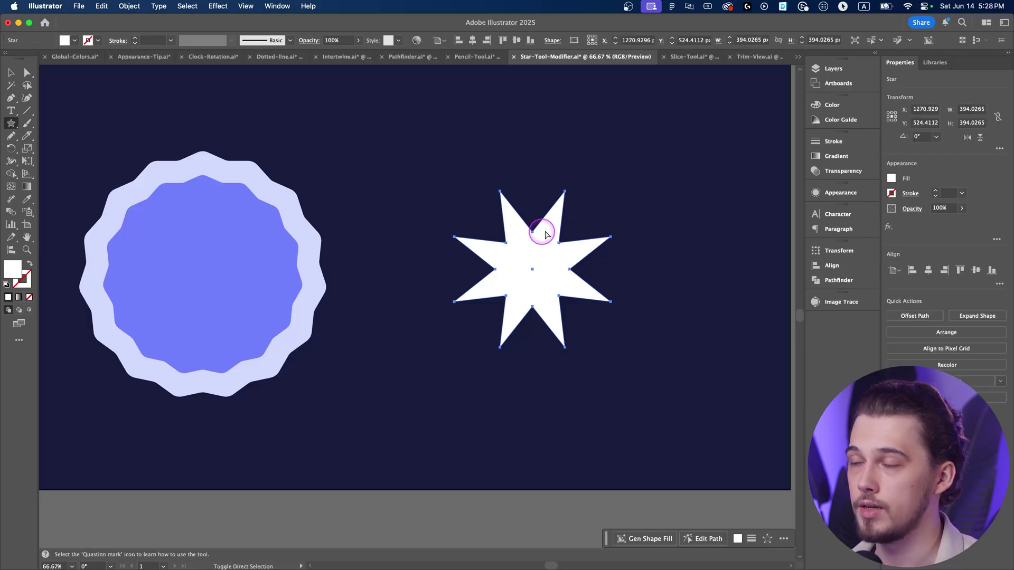
Use the star's widgets to set five points, fatten its inner radius, and round all corners
{"action": "key", "text": "v"}
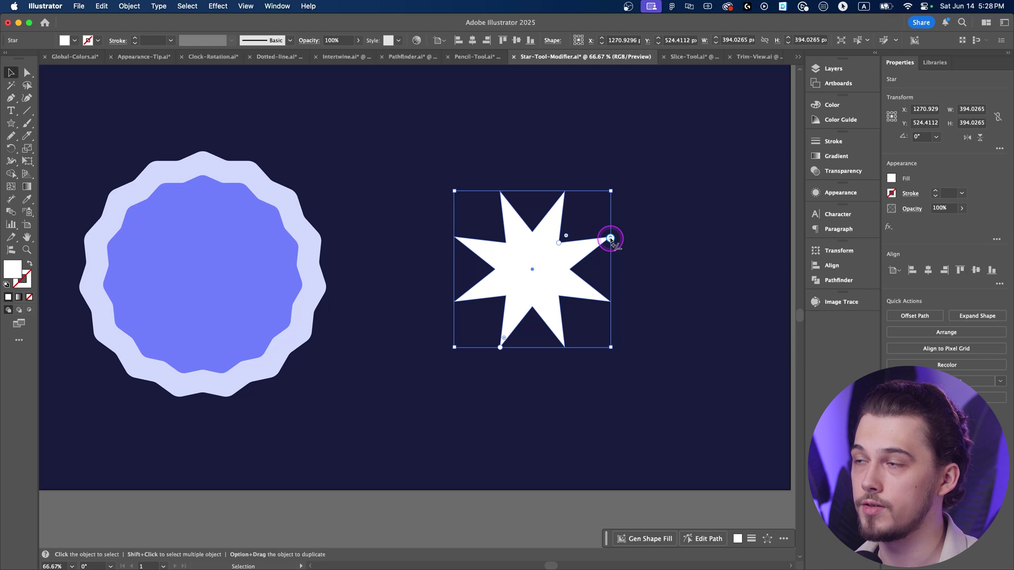
{"action": "left_click_drag", "start_coordinate": [610, 237], "coordinate": [605, 213]}
{"action": "left_click_drag", "start_coordinate": [568, 259], "coordinate": [579, 235]}
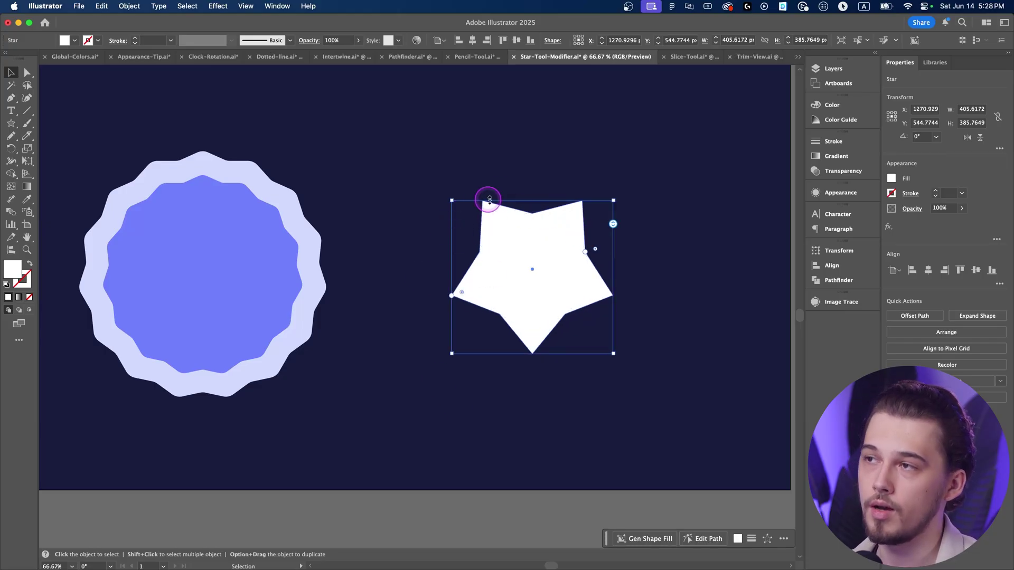
{"action": "left_click_drag", "start_coordinate": [542, 351], "coordinate": [542, 351]}
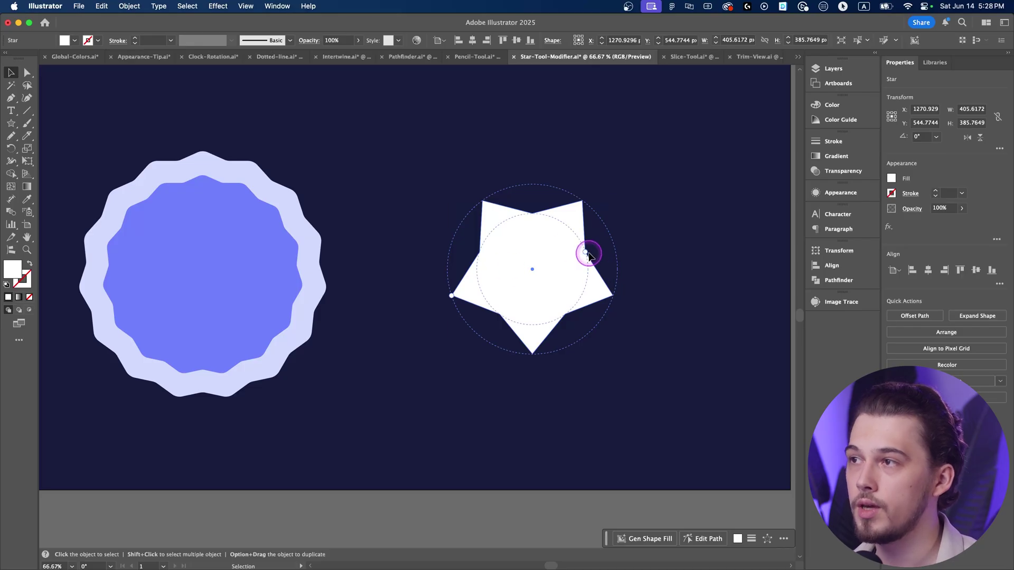
{"action": "left_click_drag", "start_coordinate": [461, 293], "coordinate": [379, 321]}
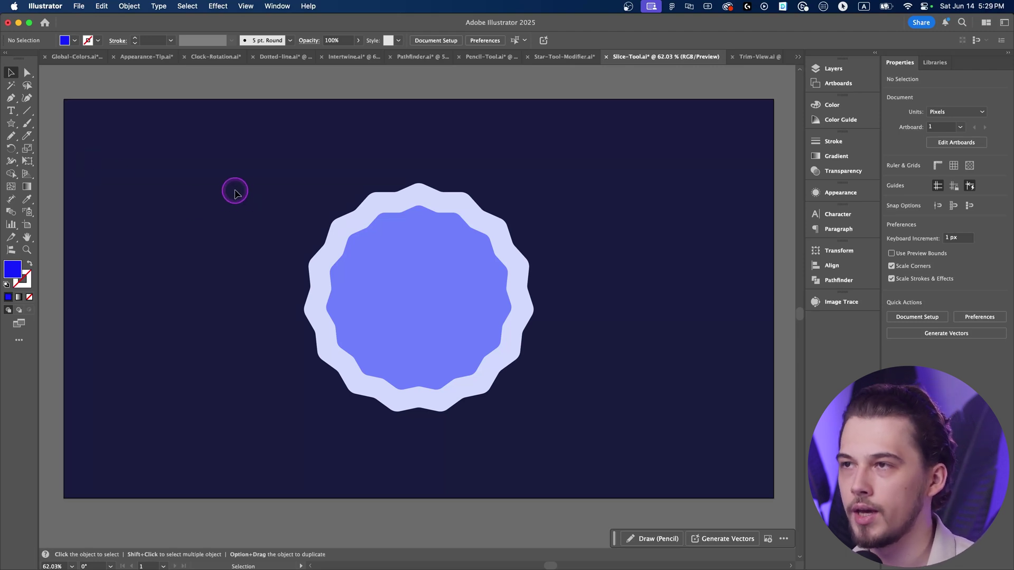
Slice the wavy badge twice with the Knife tool, pull two pieces apart, then undo
{"action": "left_click", "coordinate": [338, 306]}
{"action": "left_click", "coordinate": [30, 136]}
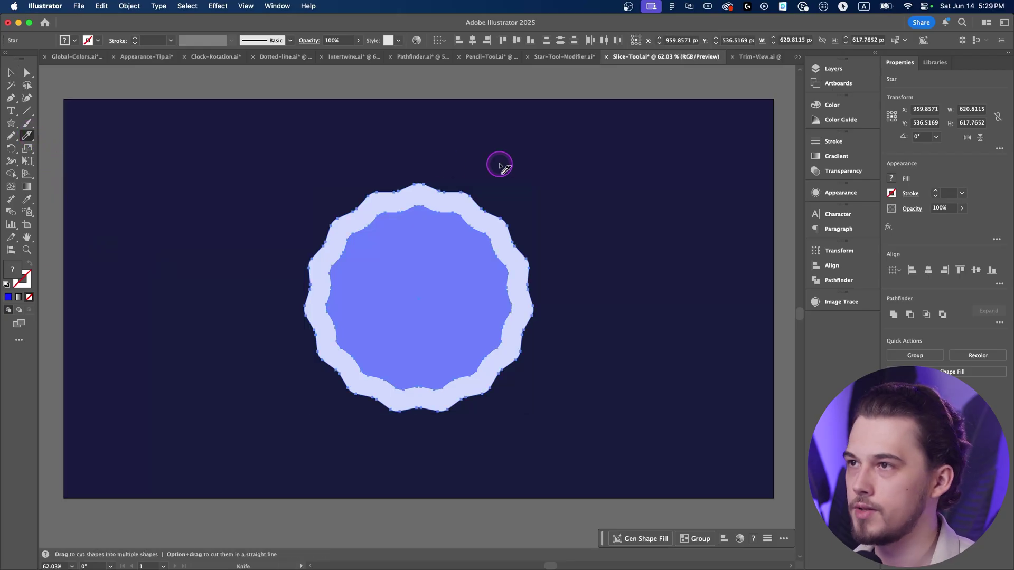
{"action": "left_click_drag", "start_coordinate": [498, 163], "coordinate": [417, 209]}
{"action": "mouse_move", "coordinate": [359, 354]}
{"action": "left_mouse_down"}
{"action": "mouse_move", "coordinate": [328, 373]}
{"action": "mouse_move", "coordinate": [587, 391]}
{"action": "left_mouse_up"}
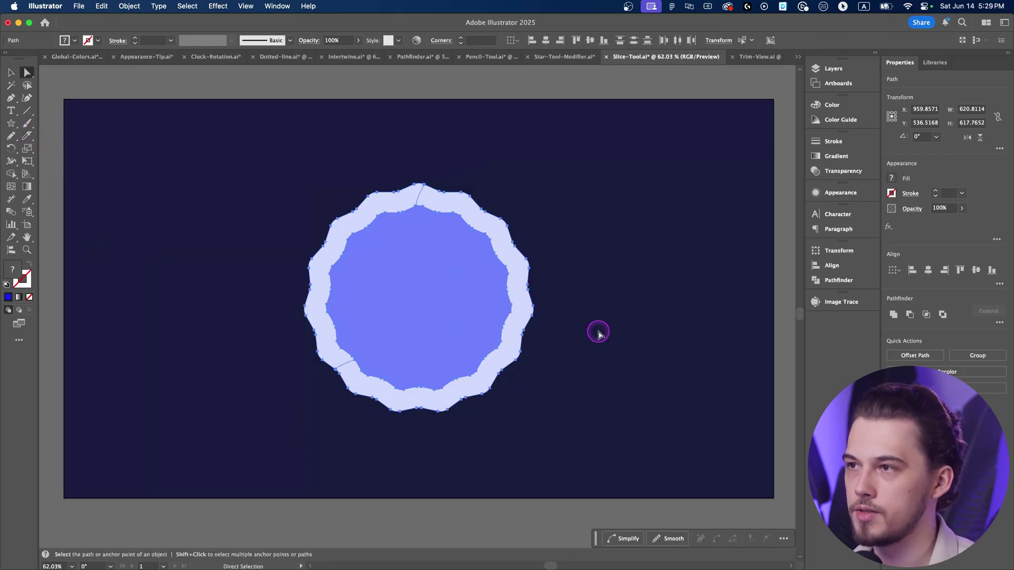
{"action": "key", "text": "a"}
{"action": "left_click_drag", "start_coordinate": [491, 288], "coordinate": [630, 233]}
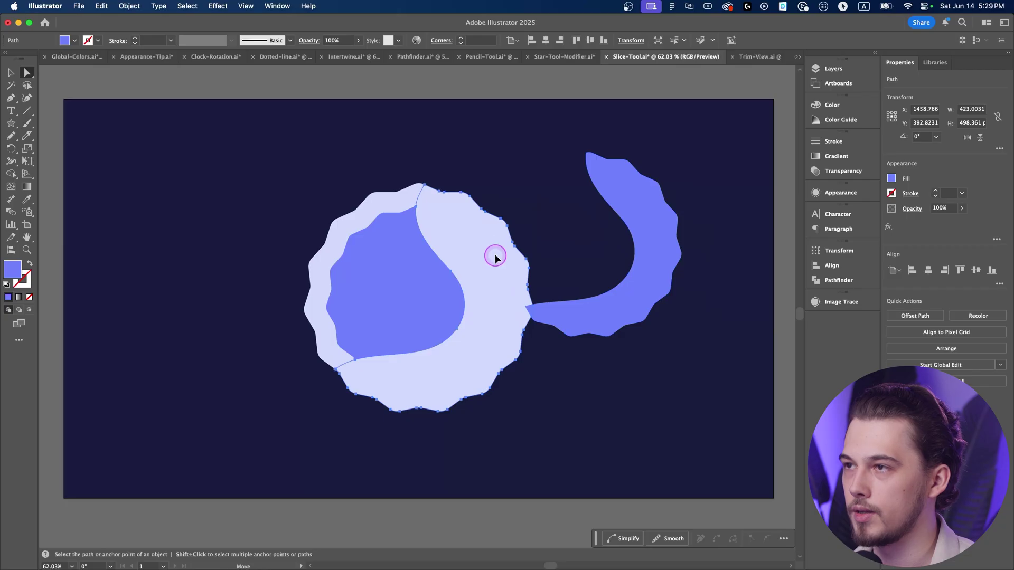
{"action": "left_click_drag", "start_coordinate": [493, 256], "coordinate": [673, 404]}
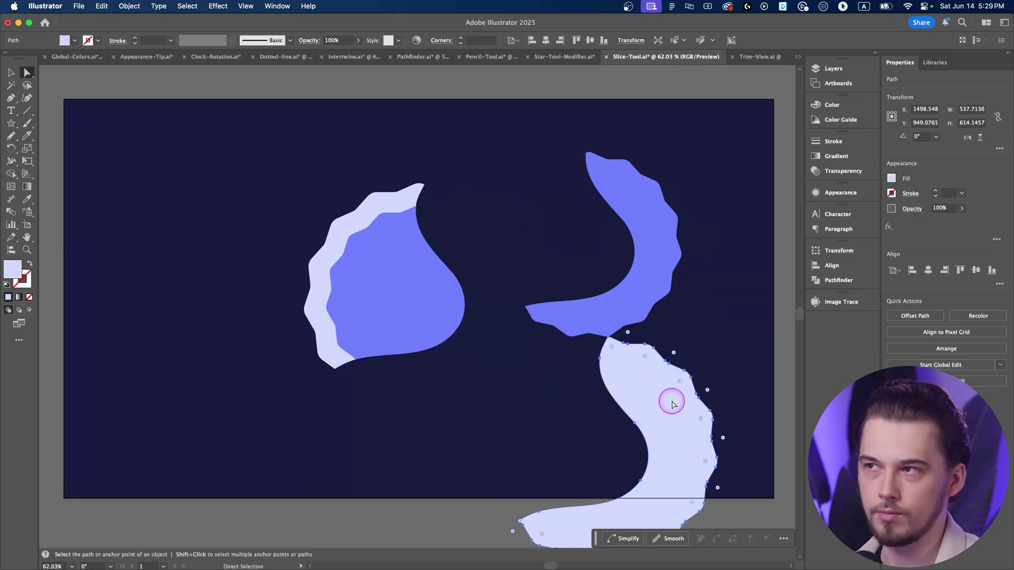
{"action": "key", "text": "super+z"}
{"action": "key", "text": "super+z"}
{"action": "key", "text": "super+z"}
{"action": "key", "text": "super+z"}
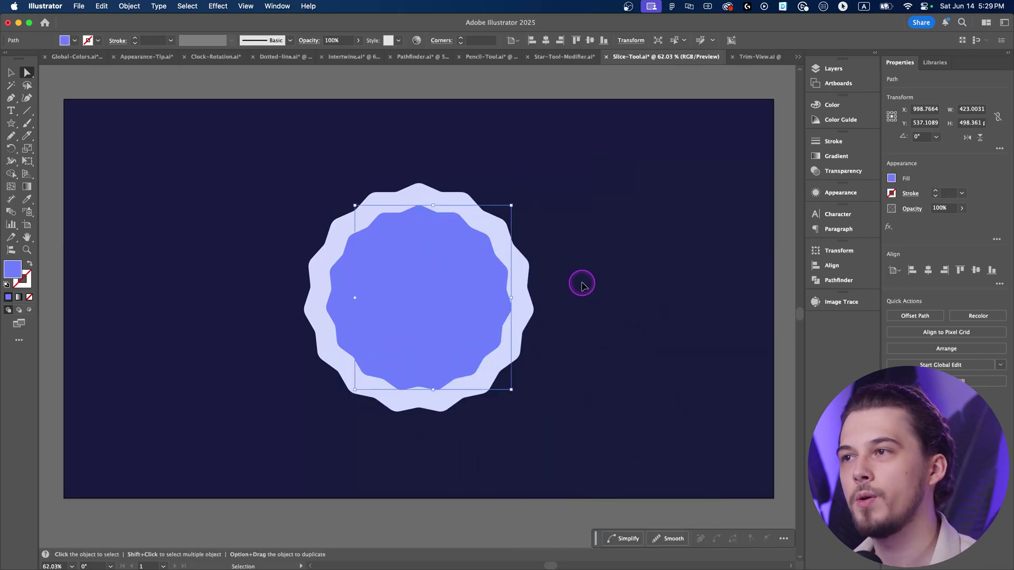
Cut the badge with straight vertical, horizontal and diagonal Knife slices
{"action": "left_click", "coordinate": [28, 137]}
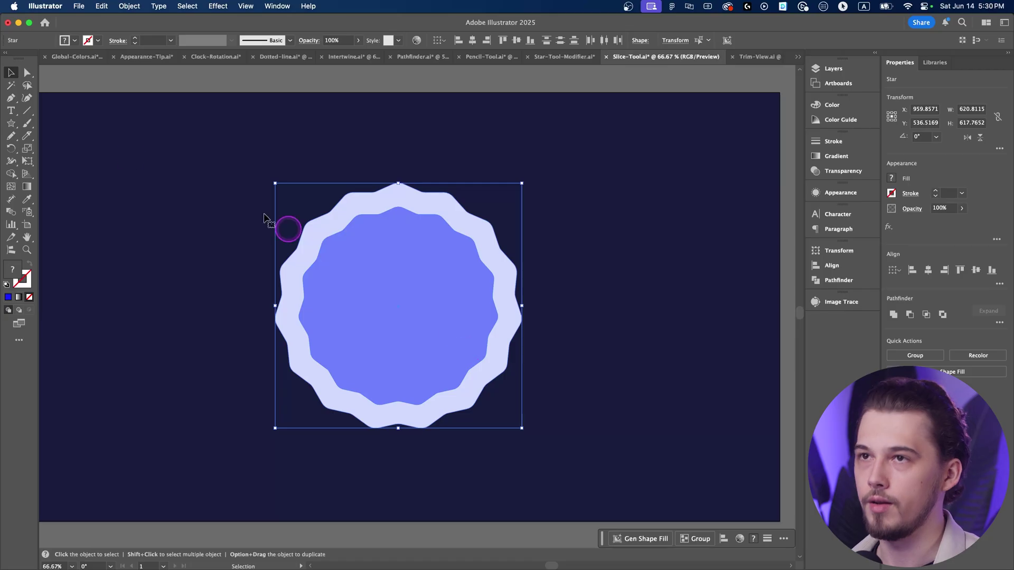
{"action": "left_click", "coordinate": [28, 137]}
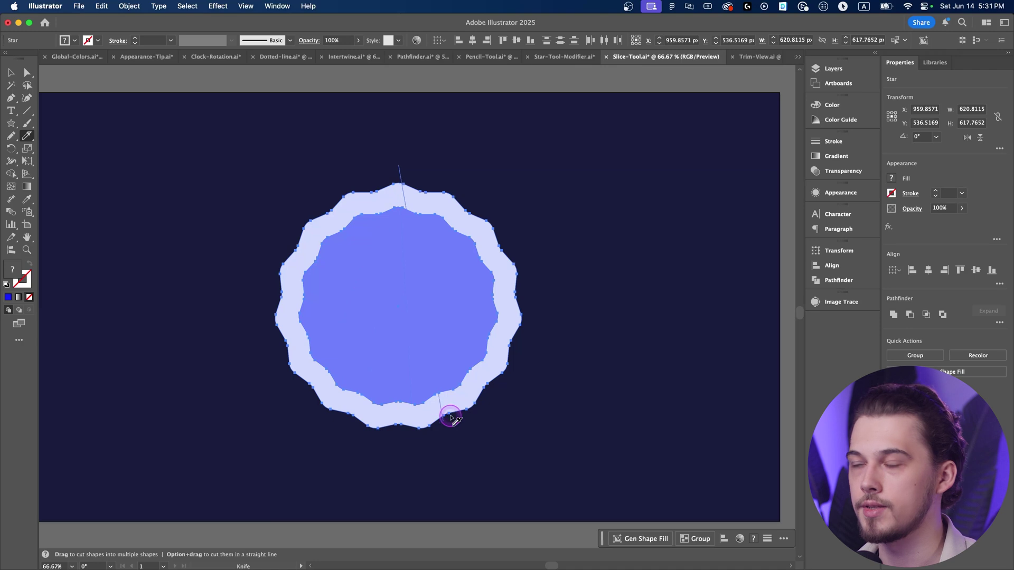
{"action": "left_click_drag", "start_coordinate": [400, 367], "coordinate": [398, 447]}
{"action": "mouse_move", "coordinate": [338, 305]}
{"action": "left_mouse_down"}
{"action": "mouse_move", "coordinate": [281, 290]}
{"action": "mouse_move", "coordinate": [256, 304]}
{"action": "mouse_move", "coordinate": [617, 315]}
{"action": "left_mouse_up"}
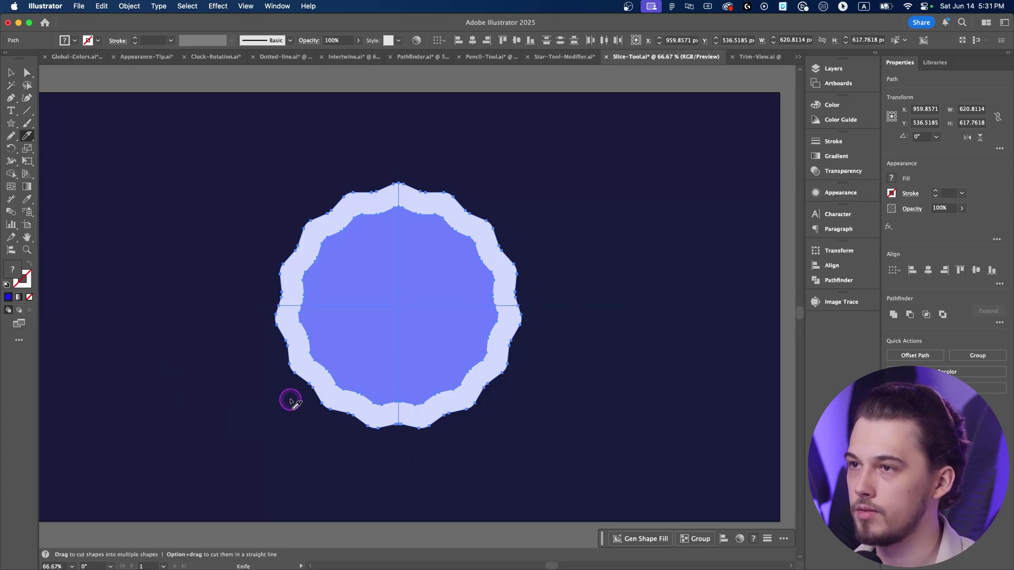
{"action": "left_click_drag", "start_coordinate": [285, 406], "coordinate": [541, 182]}
Pull the cut blue and lavender wedges apart with Direct Selection, moving them up and right
{"action": "key", "text": "a"}
{"action": "left_click", "coordinate": [577, 206]}
{"action": "left_click_drag", "start_coordinate": [432, 249], "coordinate": [635, 167]}
{"action": "left_click_drag", "start_coordinate": [469, 234], "coordinate": [752, 318]}
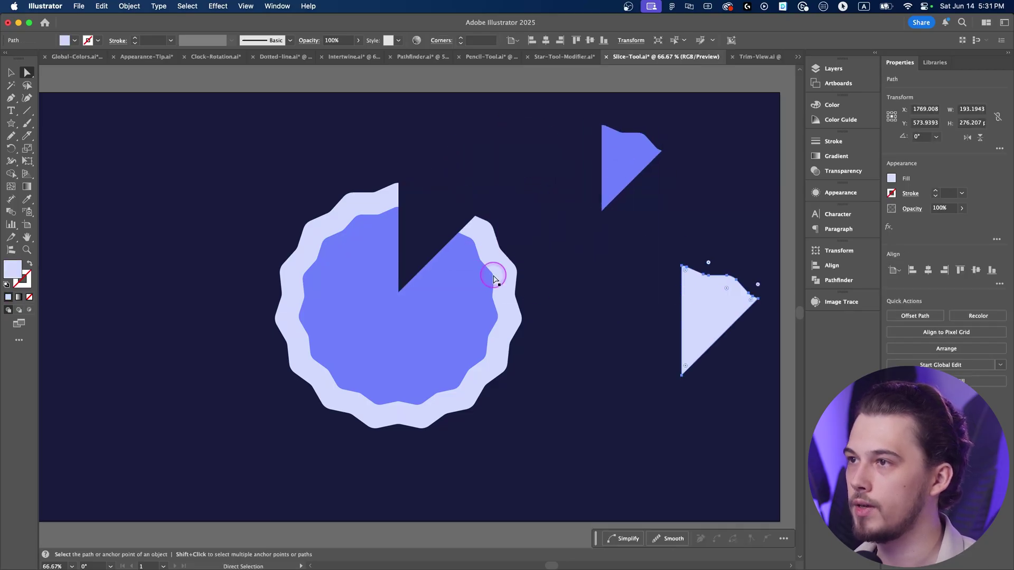
{"action": "left_click_drag", "start_coordinate": [491, 274], "coordinate": [675, 264]}
{"action": "left_click_drag", "start_coordinate": [475, 230], "coordinate": [484, 94]}
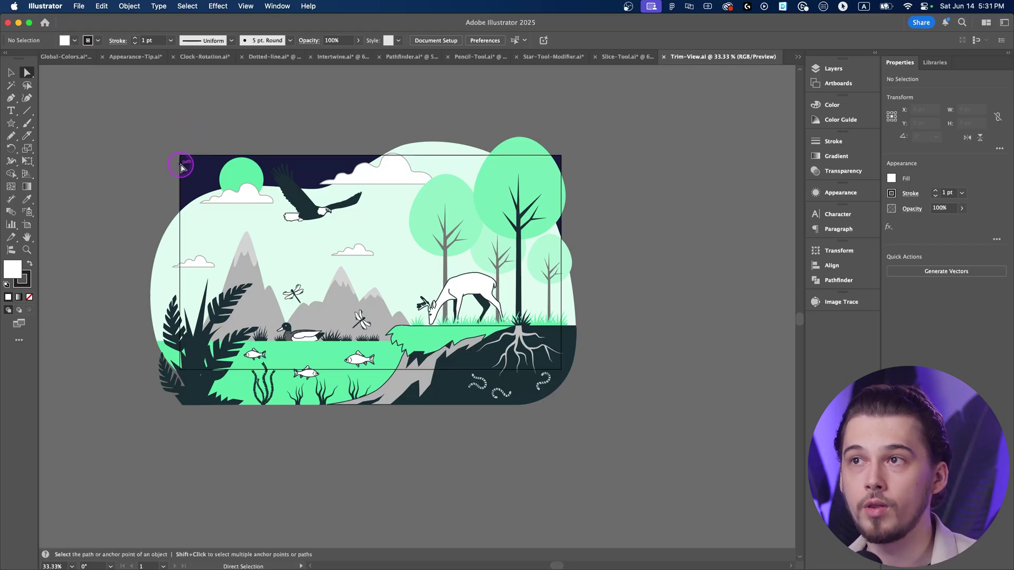
Turn on View > Trim View to hide the scene beyond the artboard edges
{"action": "left_click_drag", "start_coordinate": [181, 160], "coordinate": [182, 158]}
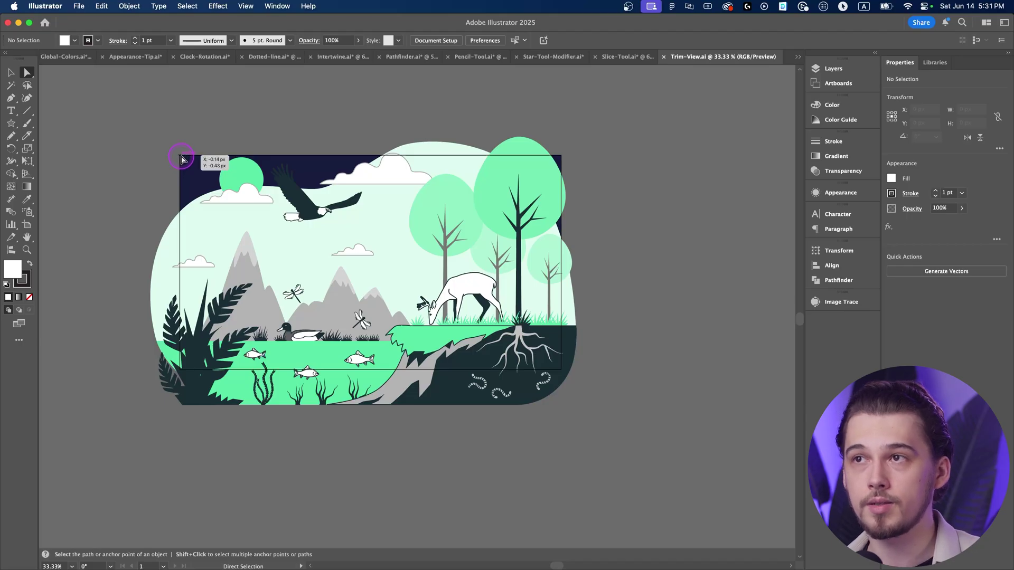
{"action": "left_click_drag", "start_coordinate": [183, 158], "coordinate": [183, 159]}
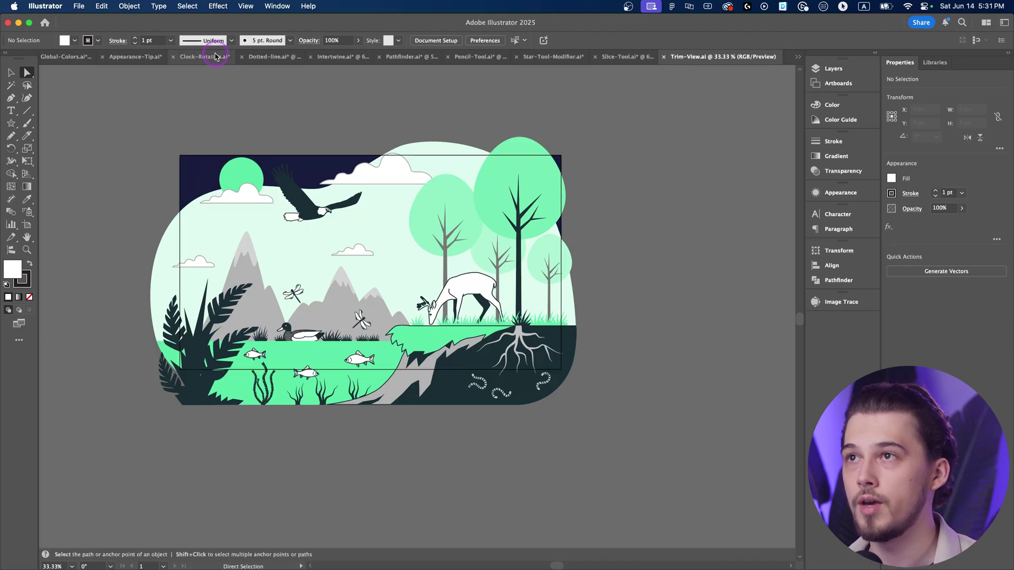
{"action": "left_click", "coordinate": [245, 6]}
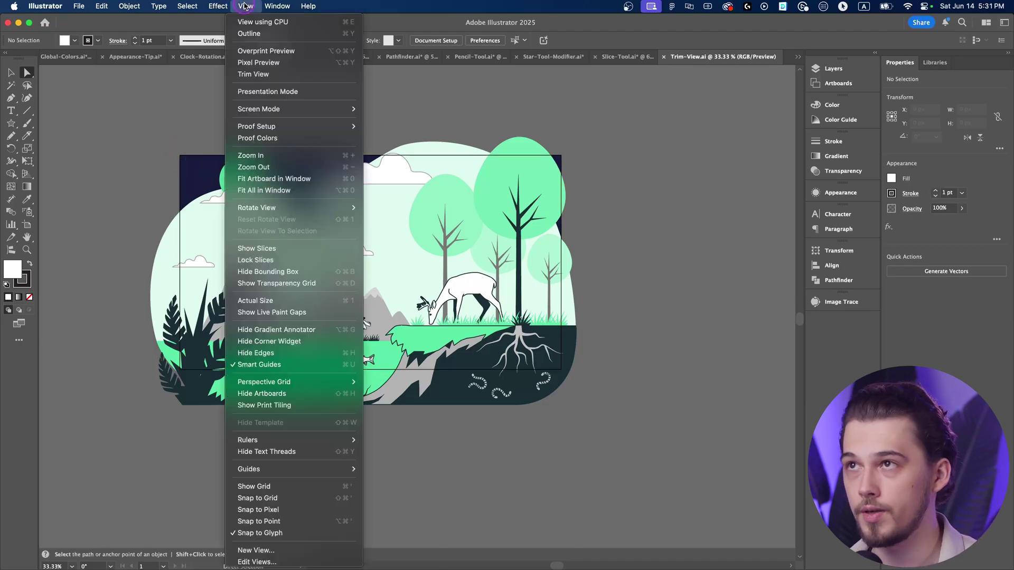
{"action": "left_click", "coordinate": [259, 74]}
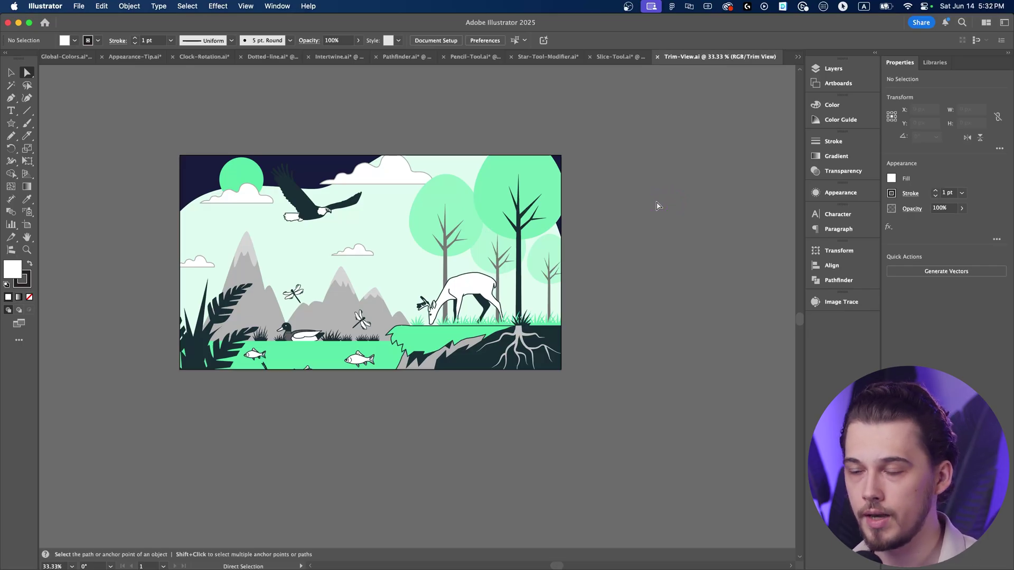
{"action": "left_click", "coordinate": [244, 7]}
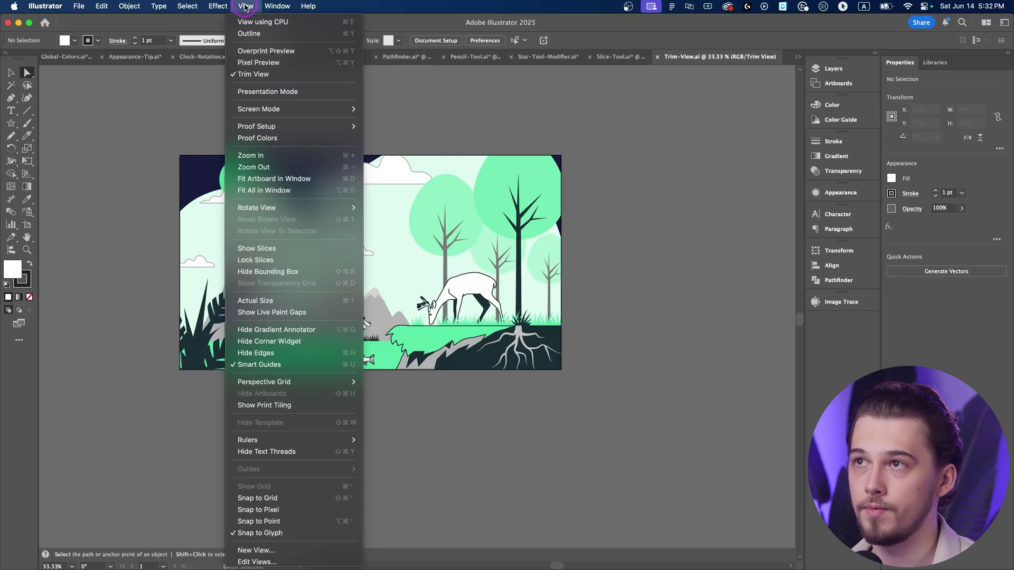
Switch the nature scene to Outline view from the View menu
{"action": "left_click", "coordinate": [257, 35]}
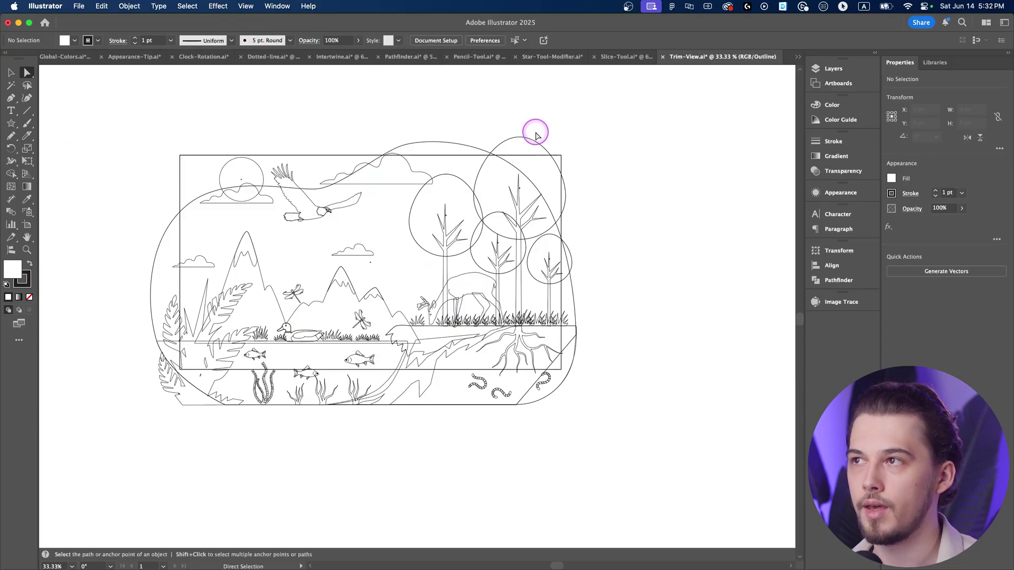